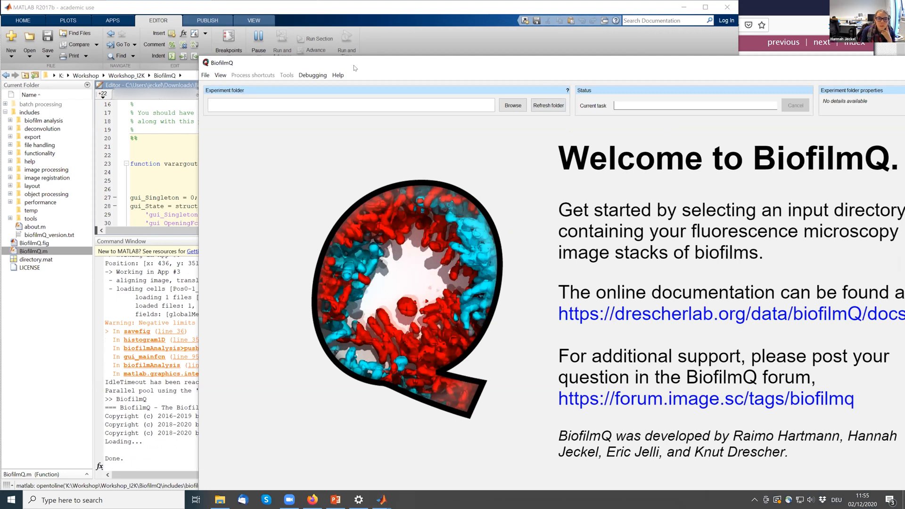
- Switch to File Explorer and look at the ND2 files in the microscopy_file folder of the sample data
left_click_drag(355, 66, 204, 21)
left_click(220, 500)
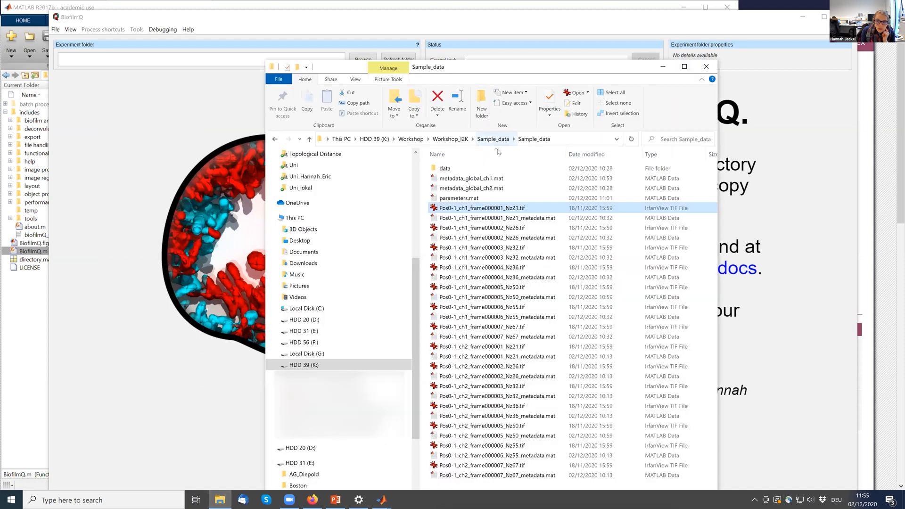
double_click(468, 168)
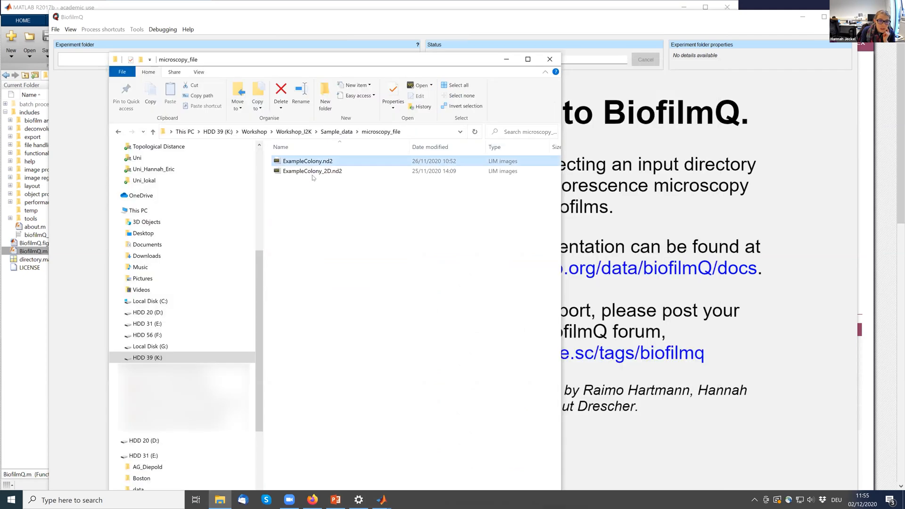
left_click(310, 173)
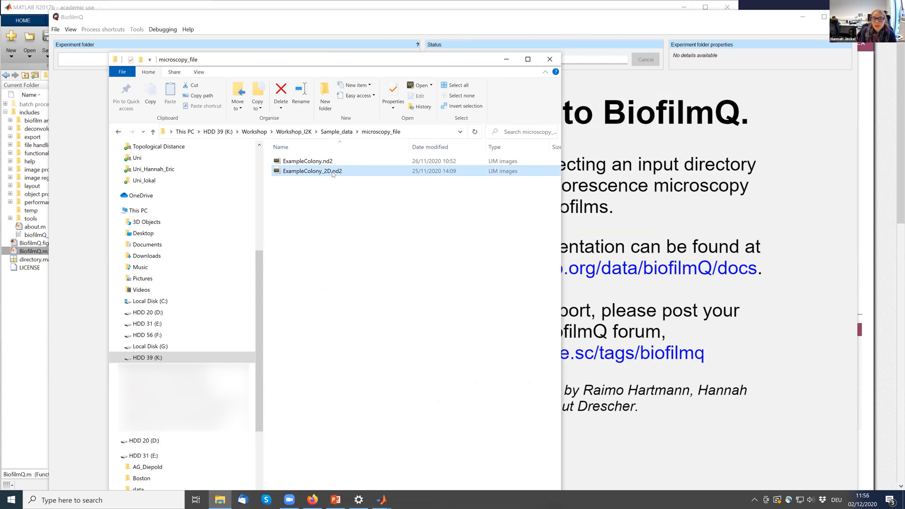
- In BiofilmQ, load Sample_data\microscopy_file as the experiment folder and view the file details of both ND2 files
left_click(367, 35)
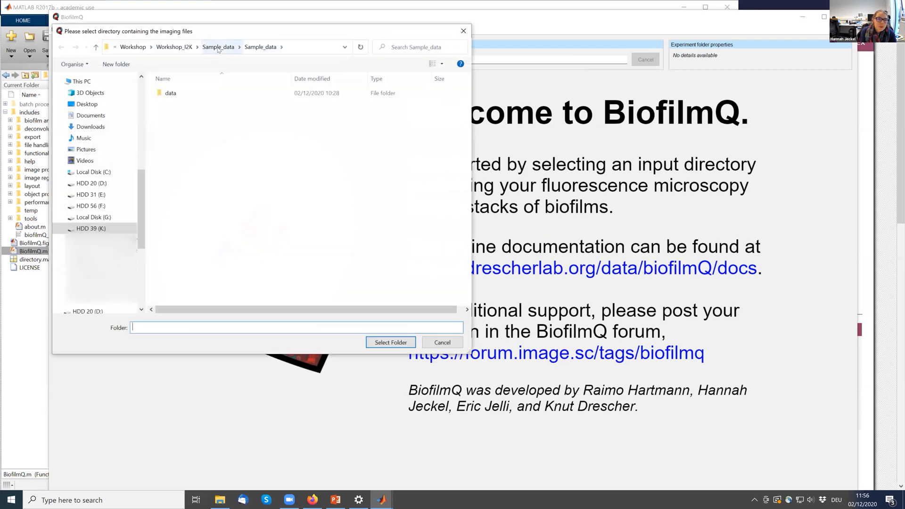
left_click(223, 48)
left_click(206, 93)
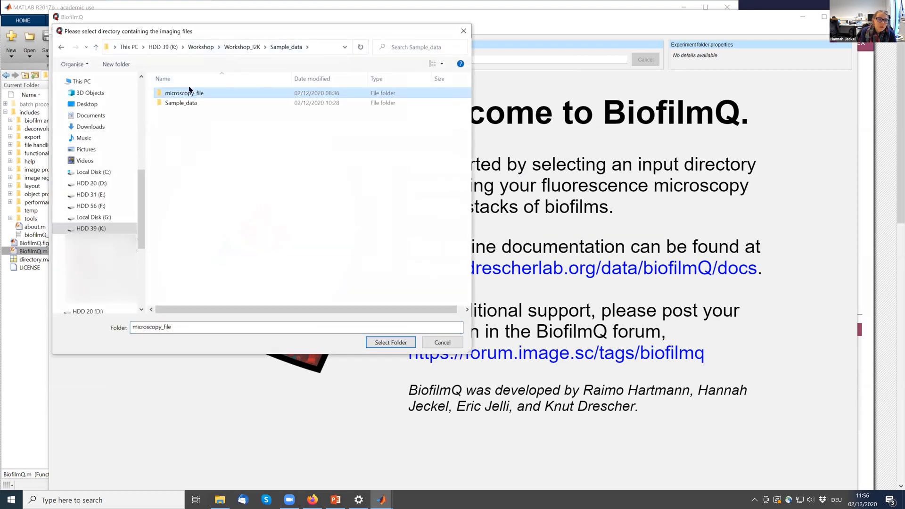
left_click(398, 337)
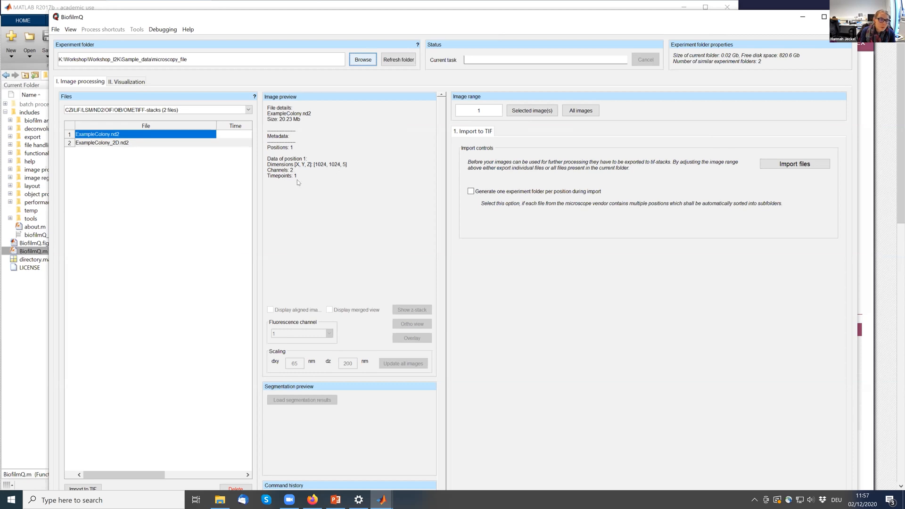
left_click(145, 143)
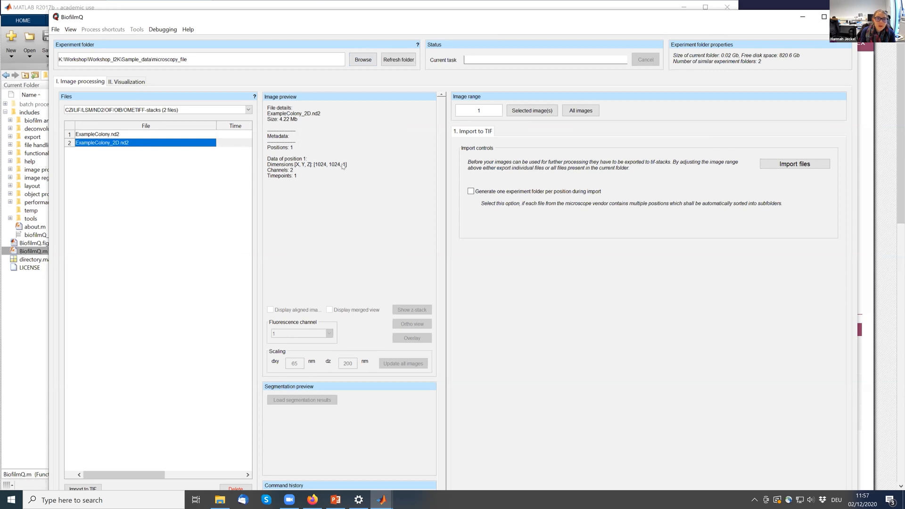
left_click(113, 135)
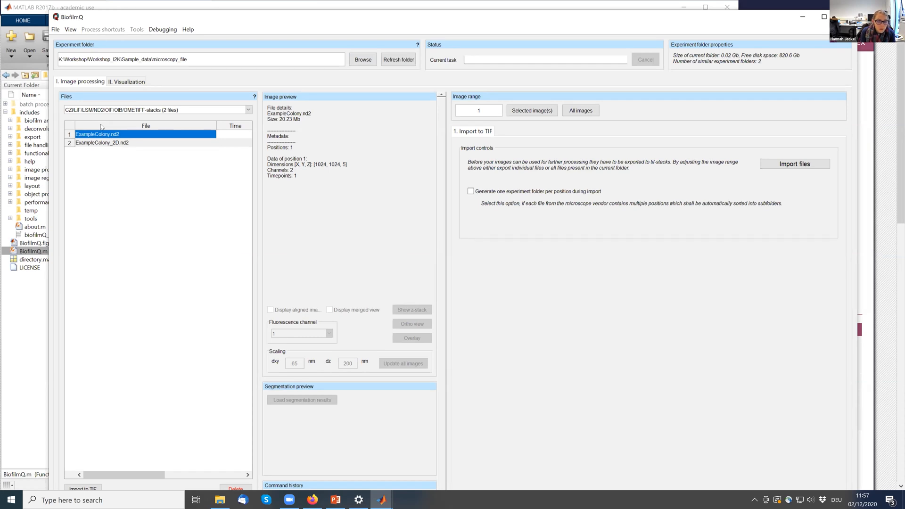
- Import all images in the folder to TIF and switch to the first created directory
left_click(579, 110)
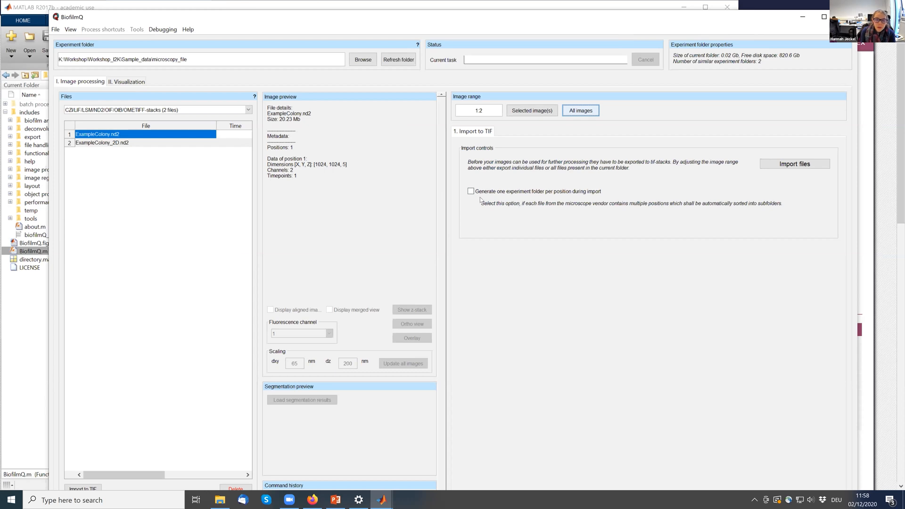
left_click(818, 168)
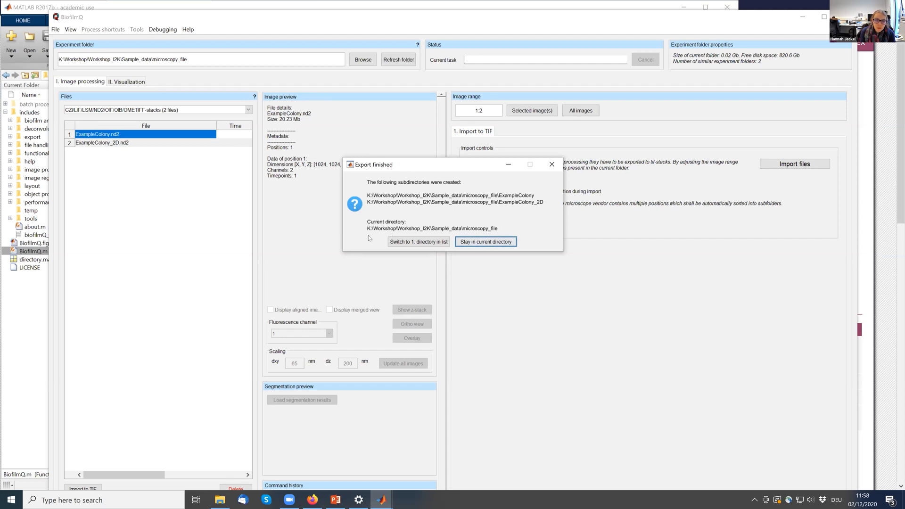
left_click(406, 242)
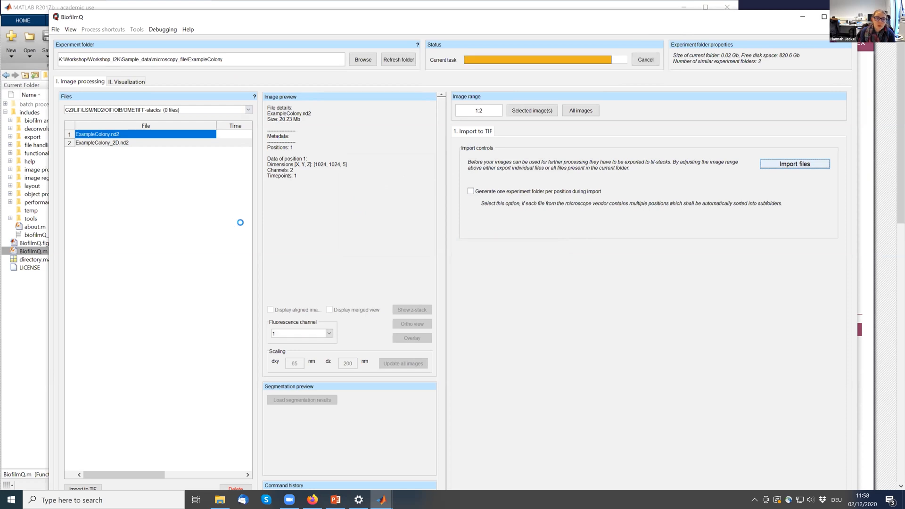
- Inspect the microscopy_file folder in File Explorer and open its ExampleColony subfolder
left_click(220, 500)
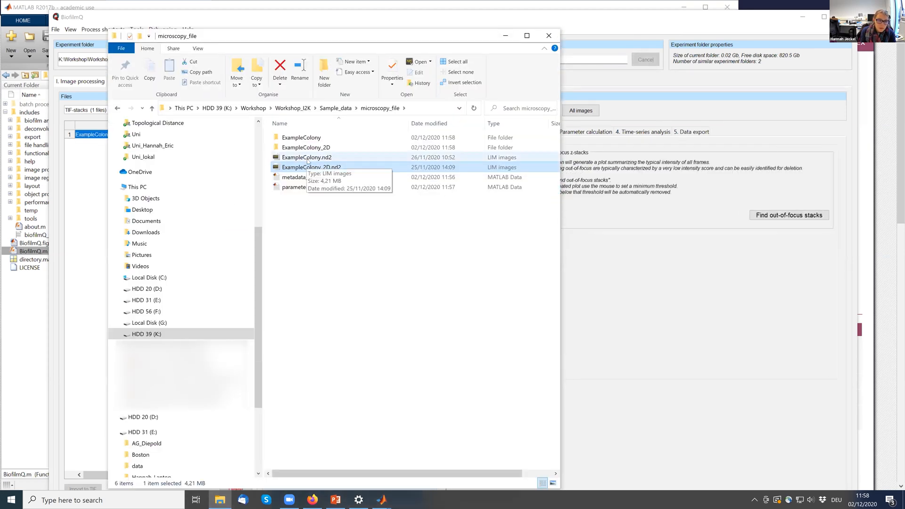
left_click(325, 178)
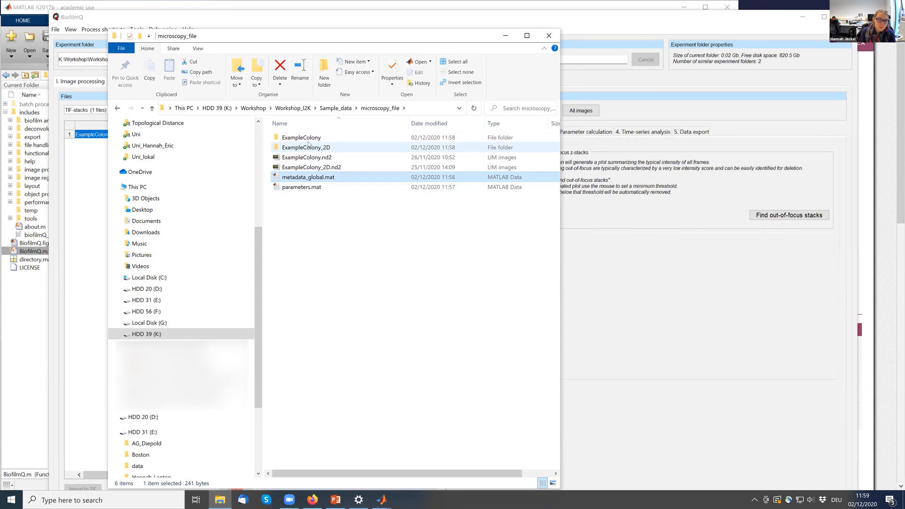
double_click(309, 138)
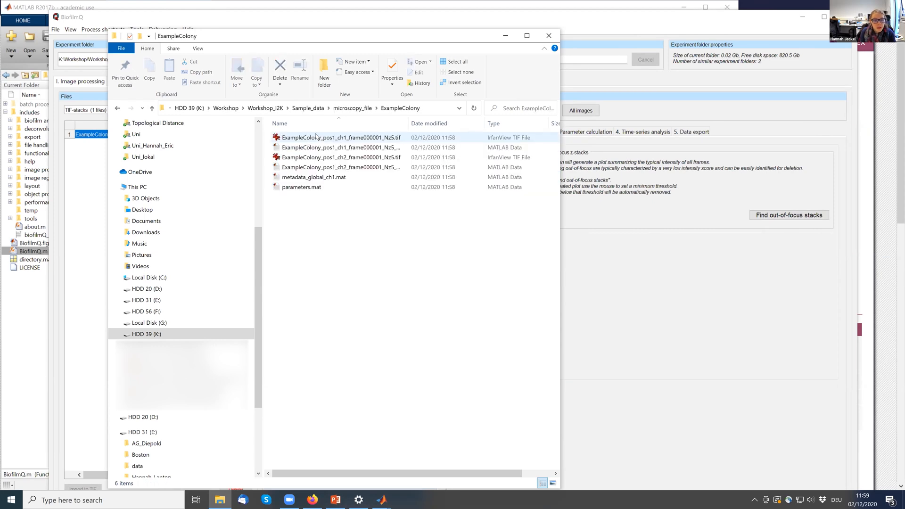
- View the exported channel 1 TIF stack of ExampleColony, close it, and point out the metadata files of both channels
left_click(366, 140)
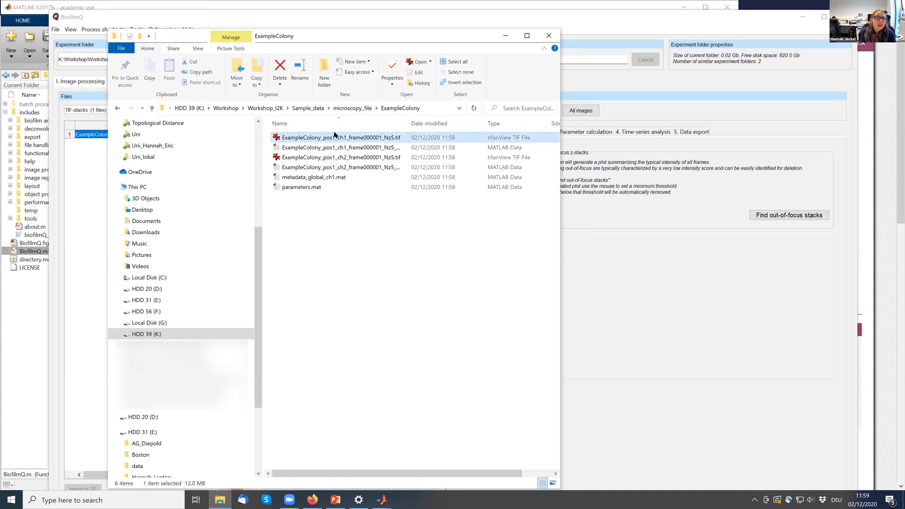
double_click(346, 138)
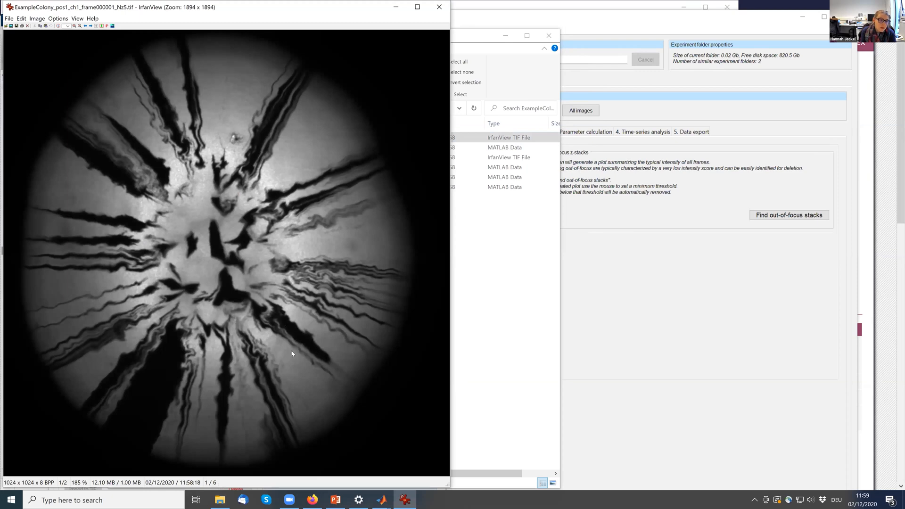
scroll(271, 284, "down", 5)
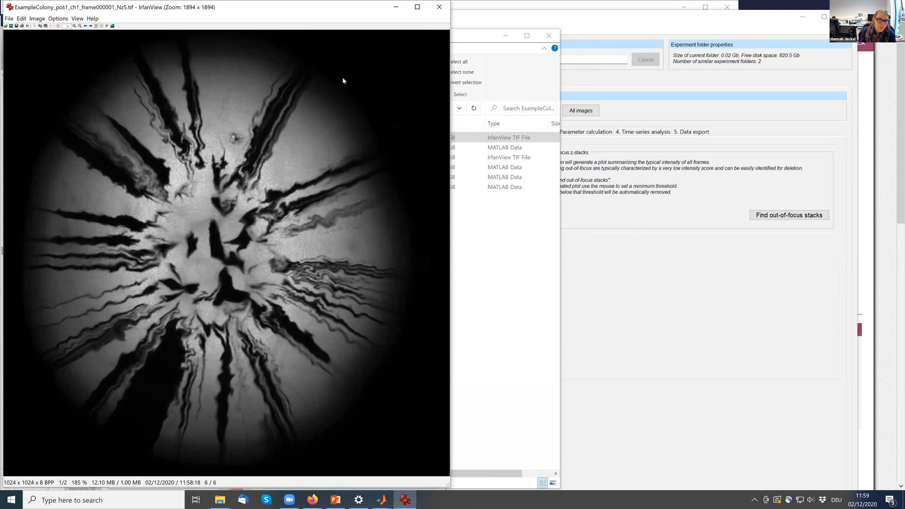
left_click_drag(372, 7, 392, 115)
left_click(459, 116)
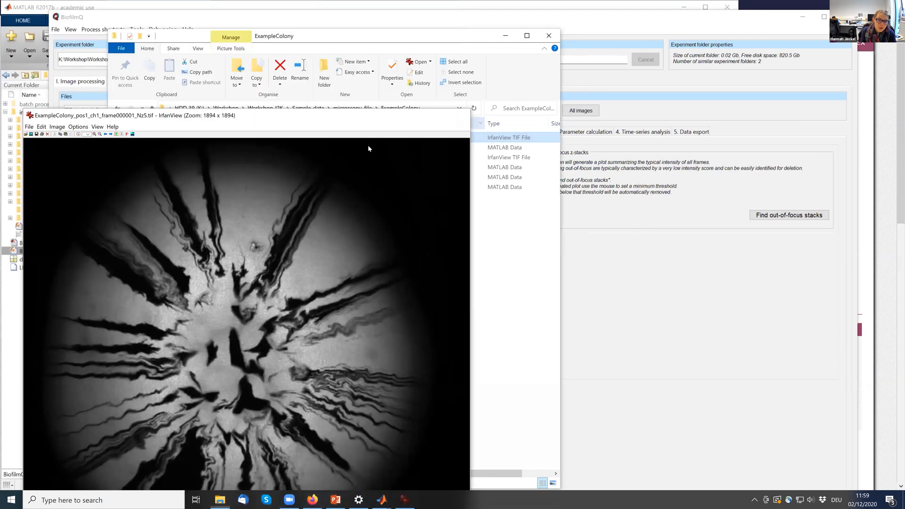
left_click(380, 147)
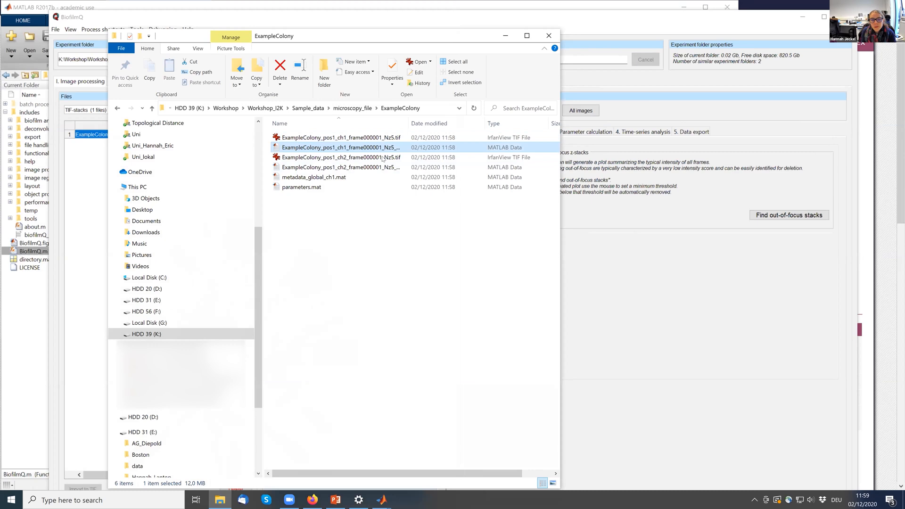
left_click(398, 167)
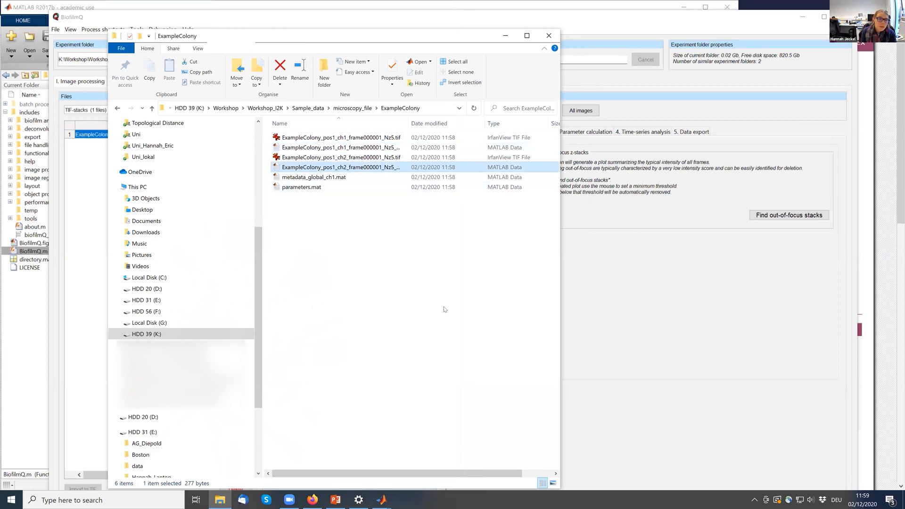
- Return to BiofilmQ and view the merged channel preview of the colony, then restore the single-channel view
left_click(751, 357)
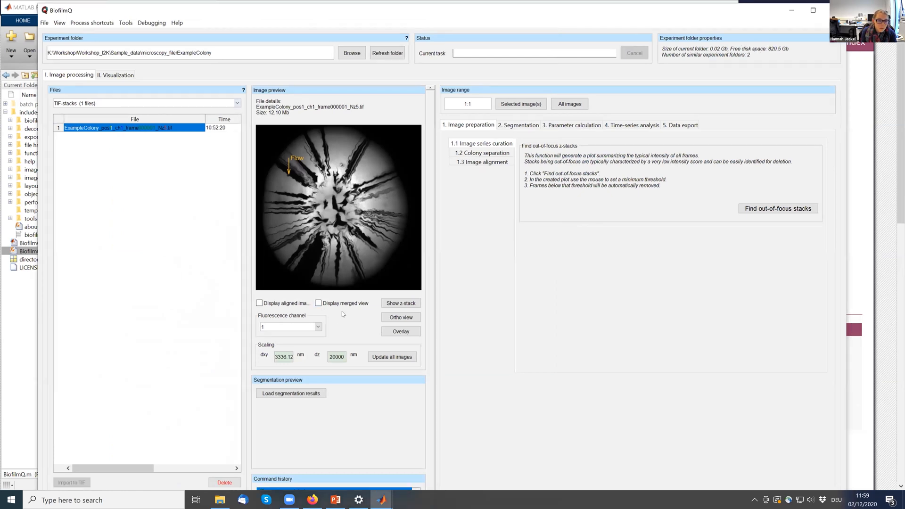
left_click(339, 304)
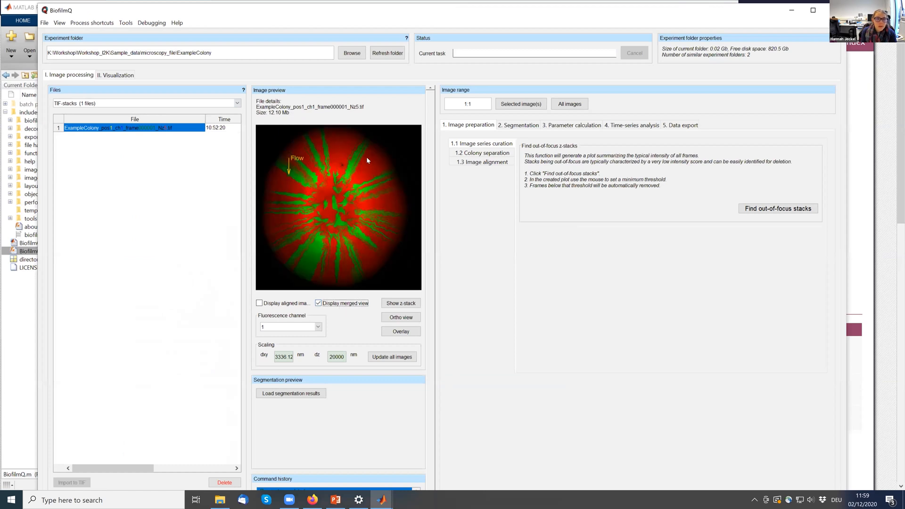
left_click(326, 303)
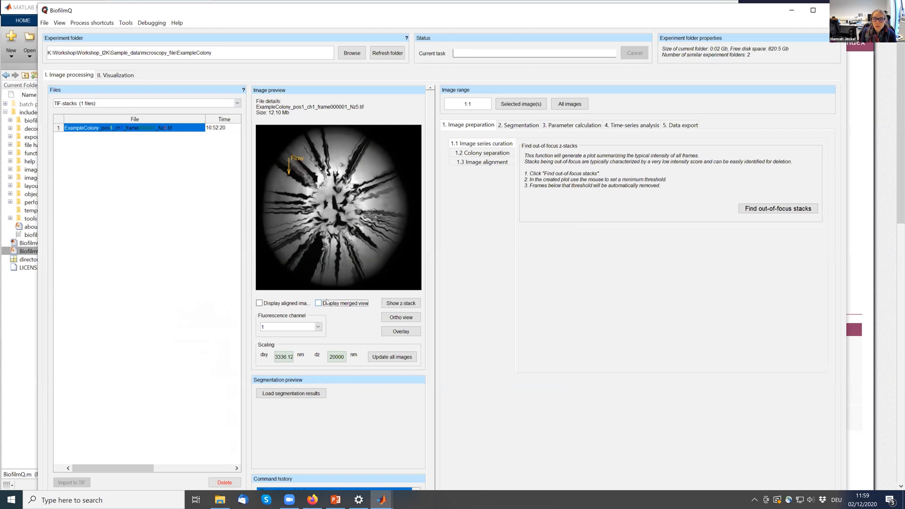
- Disable the Top-Hat filter in the denoising settings of the segmentation
left_click(519, 125)
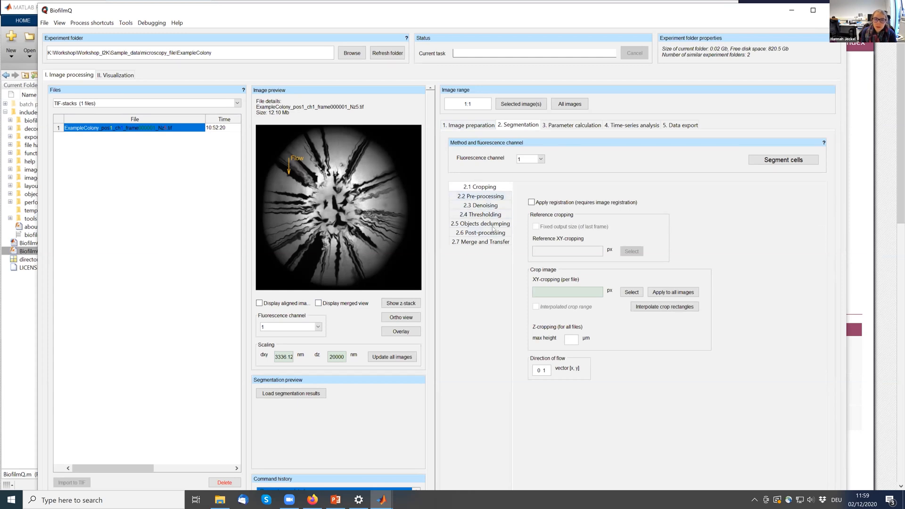
left_click(506, 207)
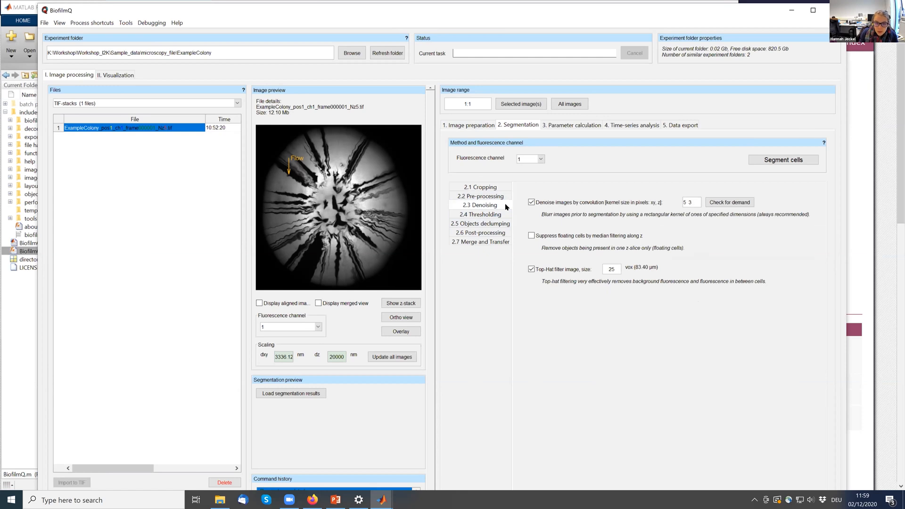
left_click(534, 269)
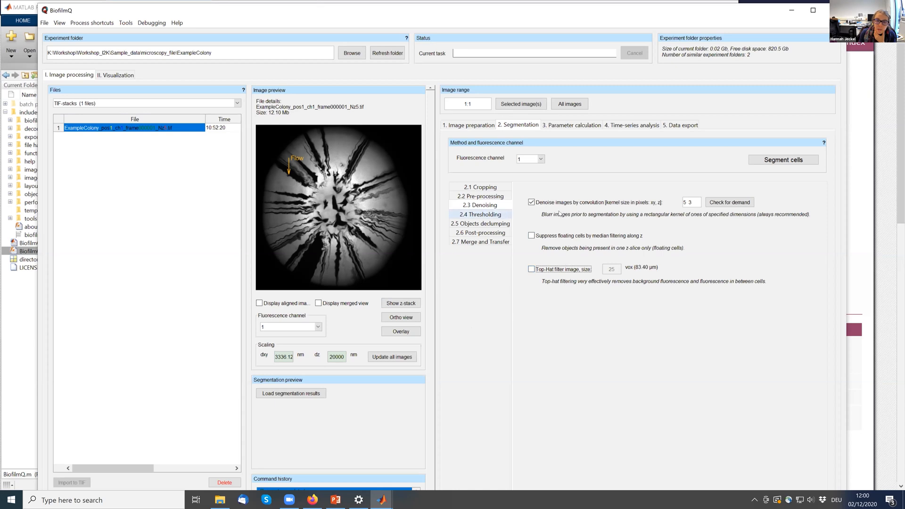
- Keep Otsu as the thresholding method and open the ortho view for threshold determination, based on the image after processing
left_click(479, 215)
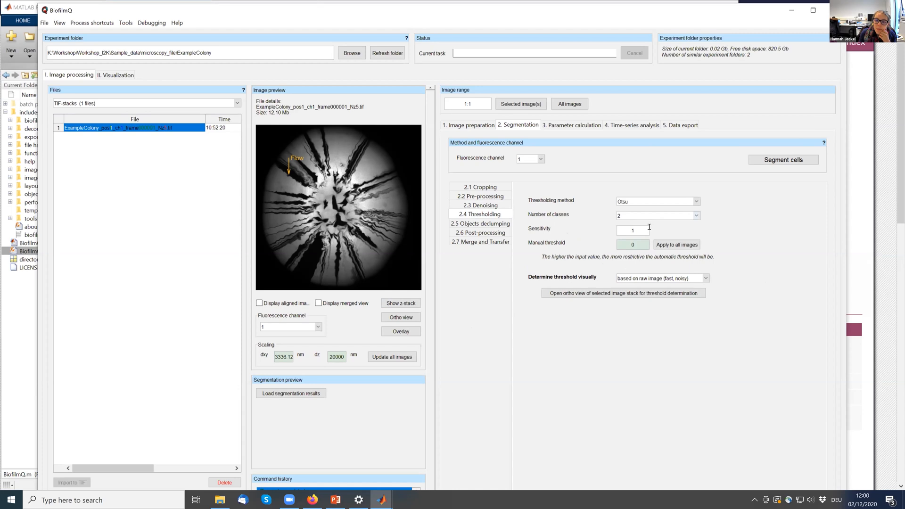
left_click(649, 200)
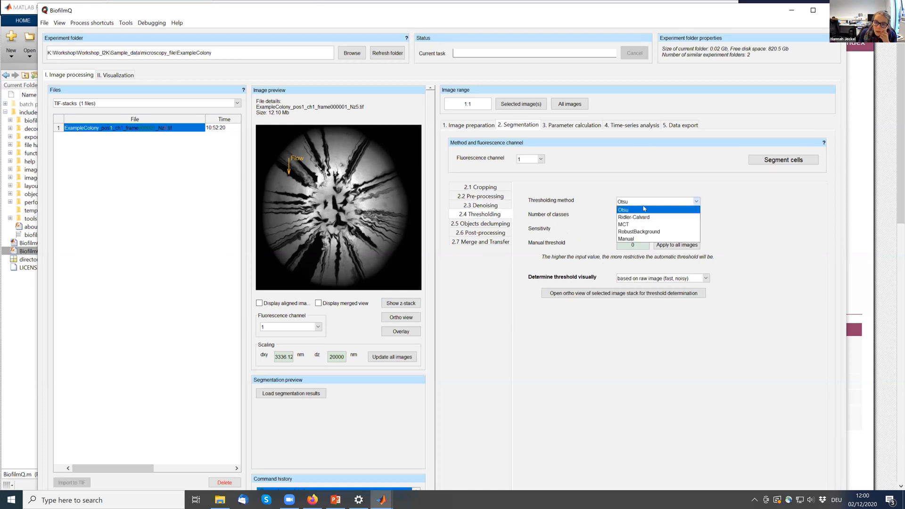
left_click(625, 210)
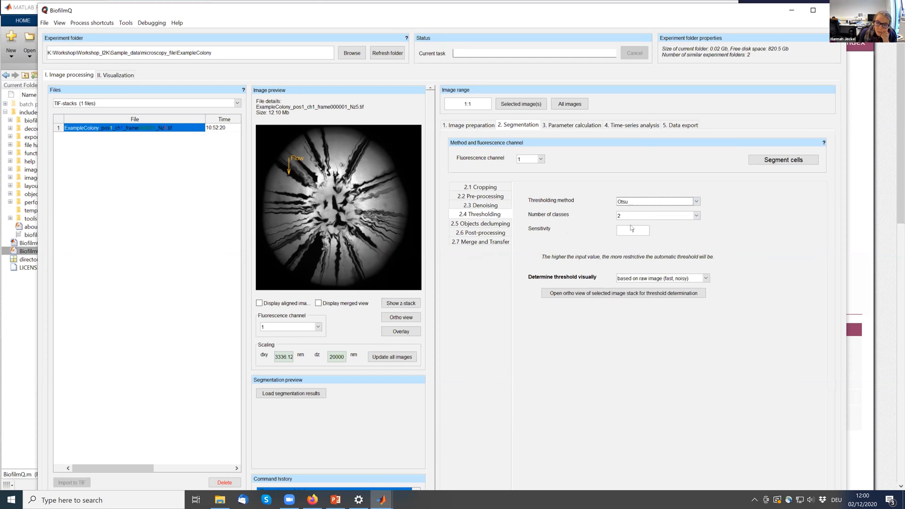
left_click(658, 278)
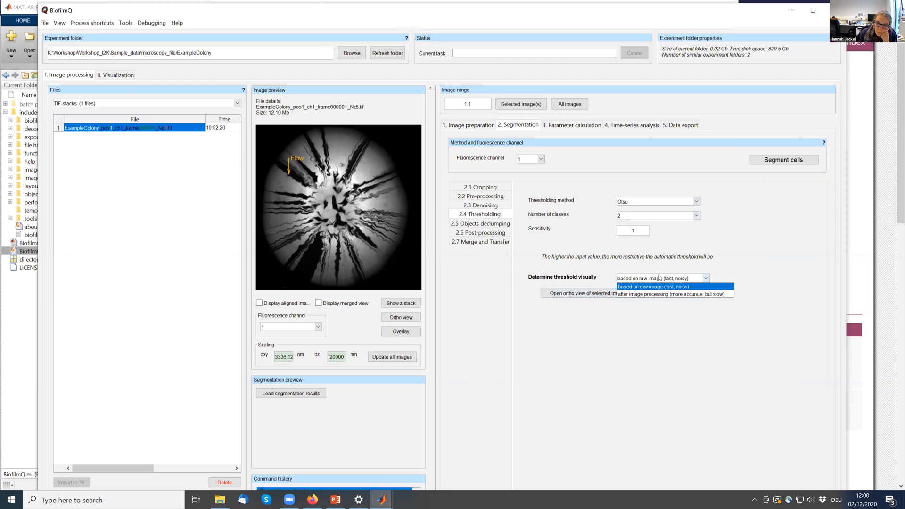
left_click(633, 294)
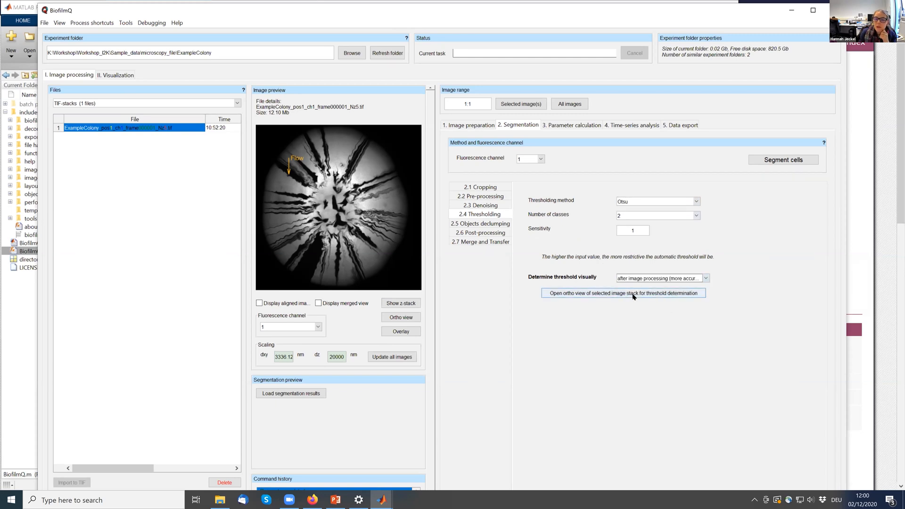
left_click(634, 294)
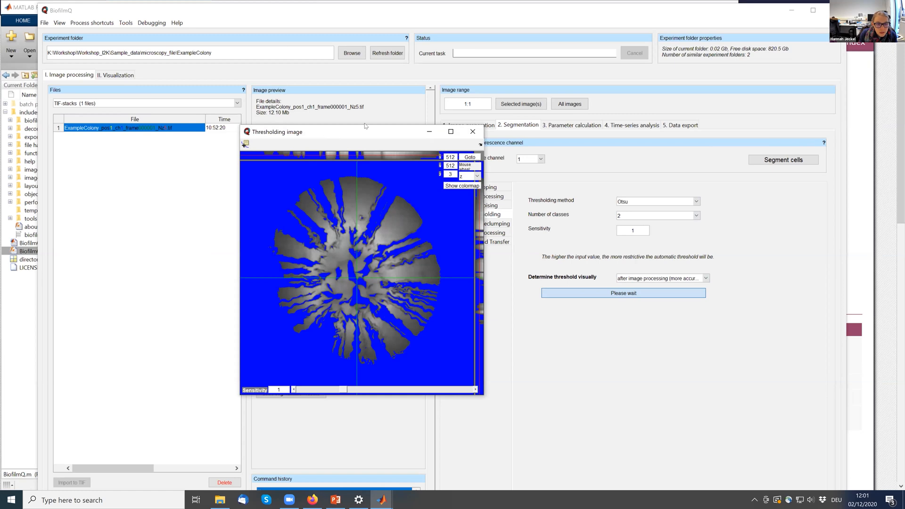
left_click_drag(365, 126, 539, 117)
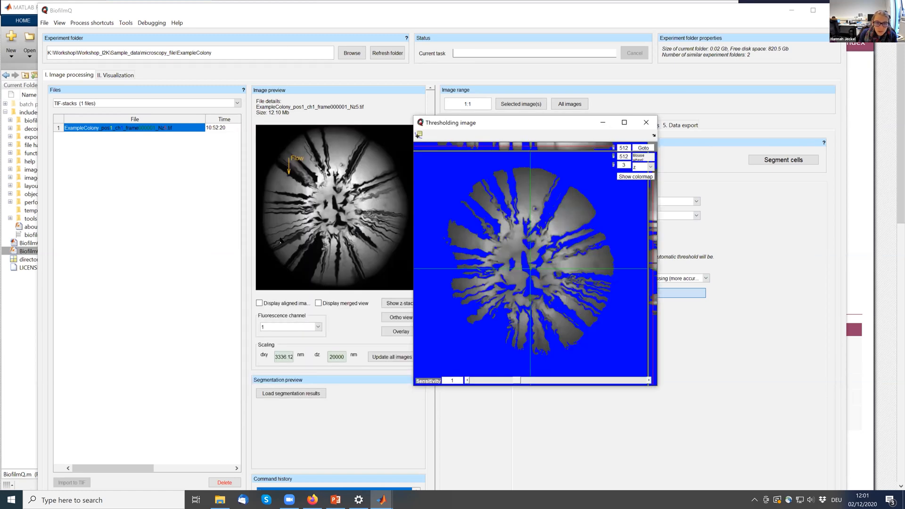
- Lower the sensitivity in the thresholding view gradually to about 0.7
left_click(467, 381)
left_click(467, 381)
left_click(466, 381)
left_click(466, 381)
left_click(467, 381)
left_click(467, 381)
left_click(467, 381)
left_click(466, 380)
left_click(466, 381)
left_click(467, 381)
left_click(467, 381)
left_click(467, 381)
left_click(467, 381)
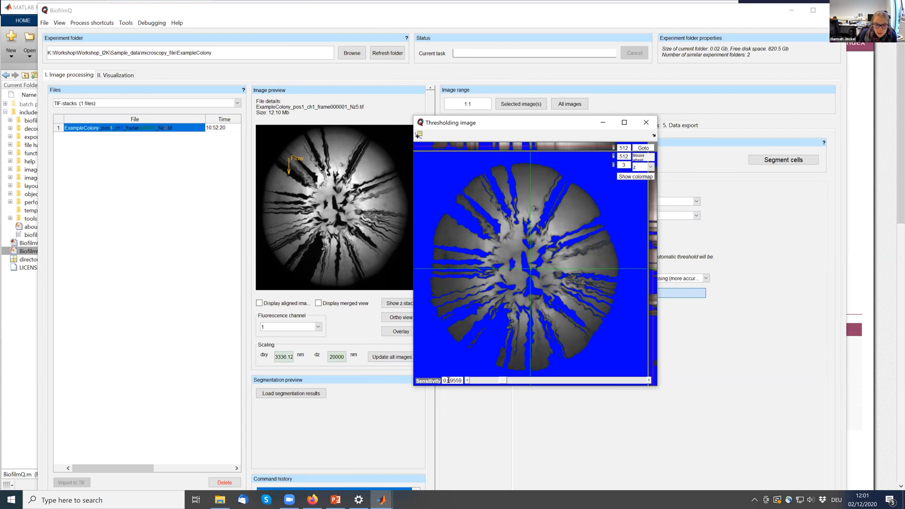
- Set the sensitivity in the thresholding view to exactly 0.65
left_click_drag(447, 380, 513, 380)
left_click(453, 380)
left_click_drag(450, 381, 514, 384)
type("5")
key("Return")
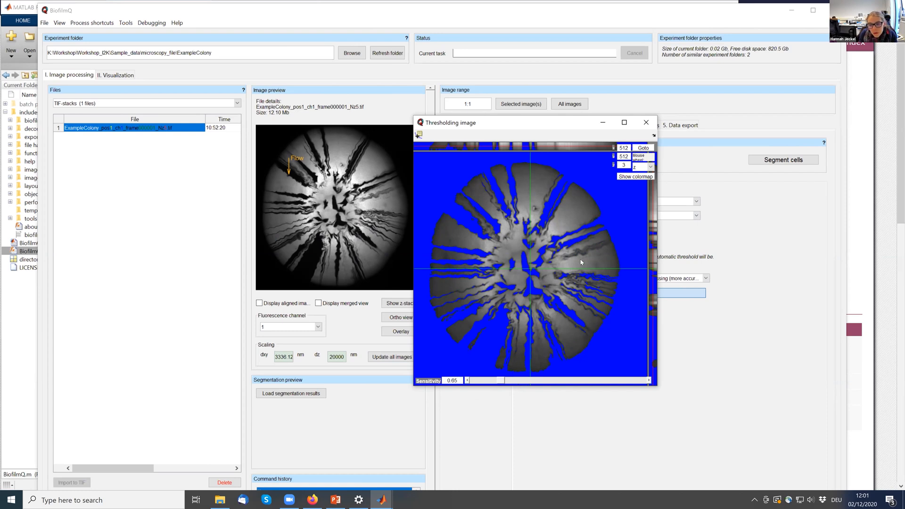
- Check the thresholded colony through its z-slices and close the thresholding view
scroll(568, 267, "down", 2)
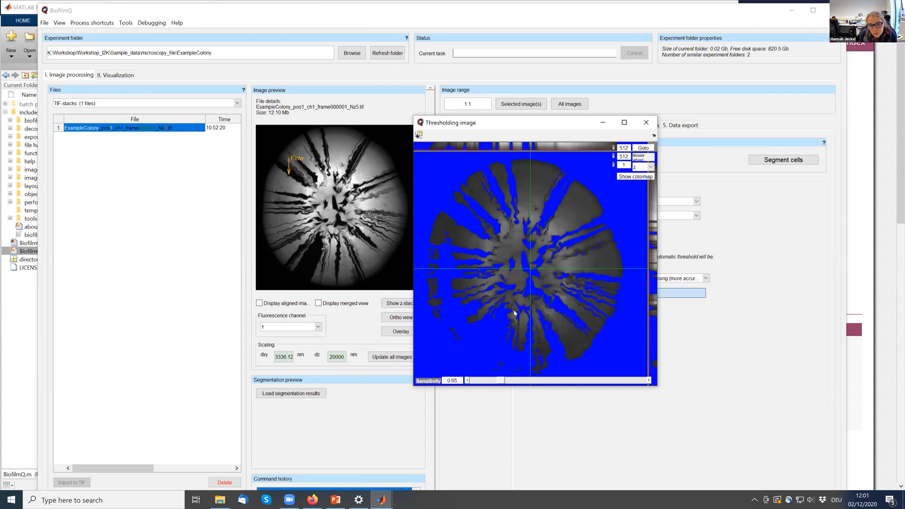
scroll(467, 306, "down", 1)
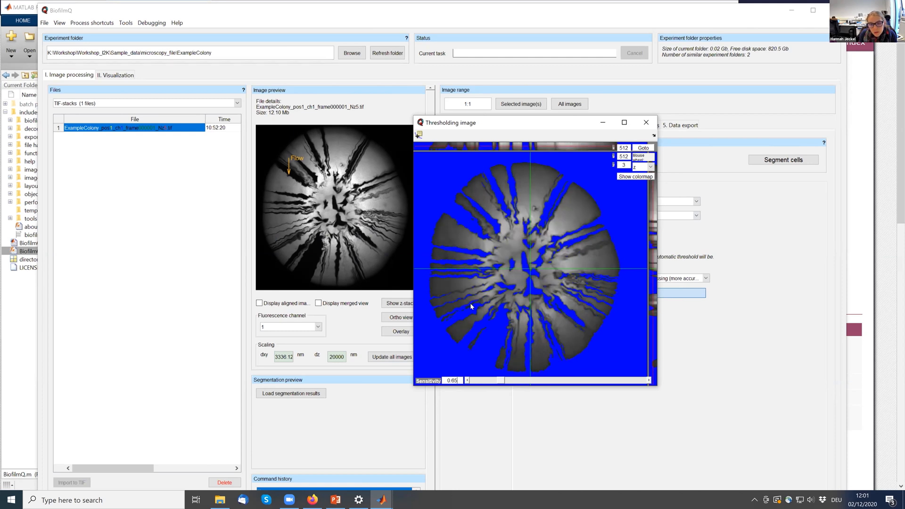
scroll(580, 282, "down", 1)
scroll(504, 273, "down", 1)
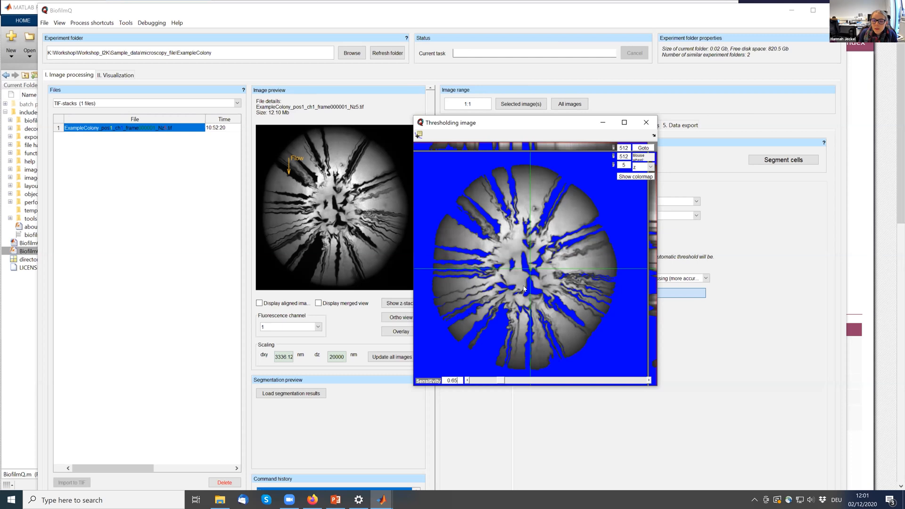
left_click(645, 122)
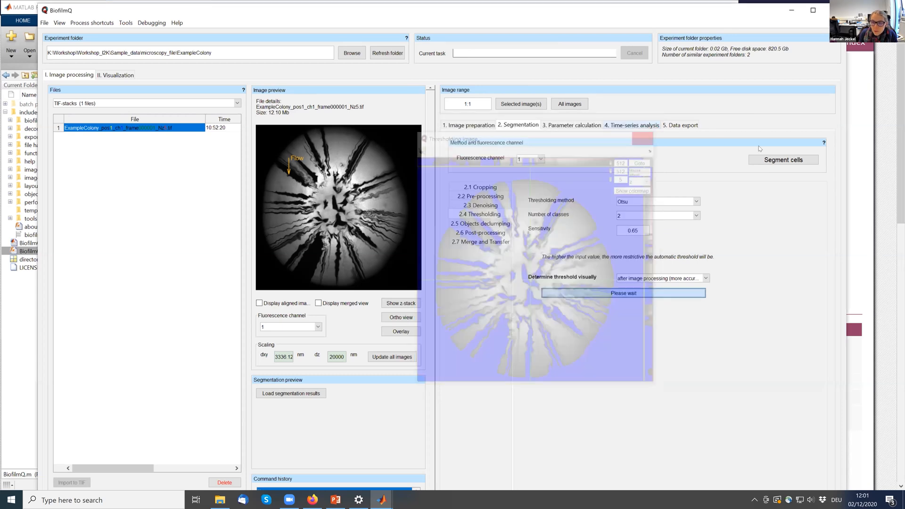
- Set the cube side length to 10 vox for the Cubes dissection method in the object declumping settings
left_click(474, 224)
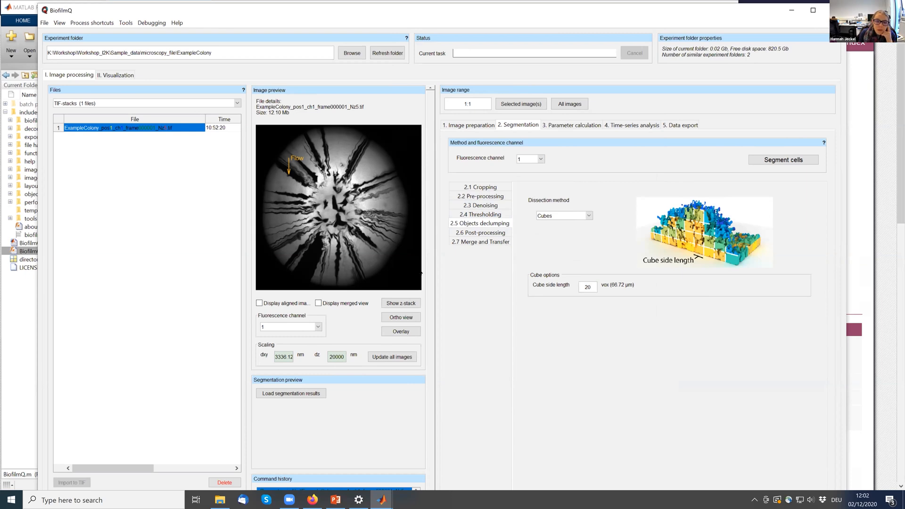
double_click(587, 288)
type("10")
key("Return")
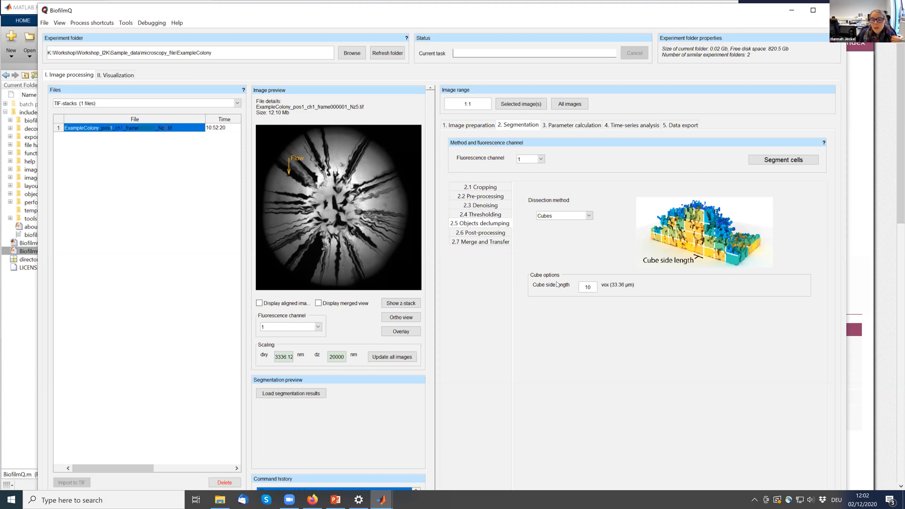
- Enable removal of voxel clusters smaller than 100 vox in post-processing and recheck the denoising, thresholding and declumping settings
left_click(491, 234)
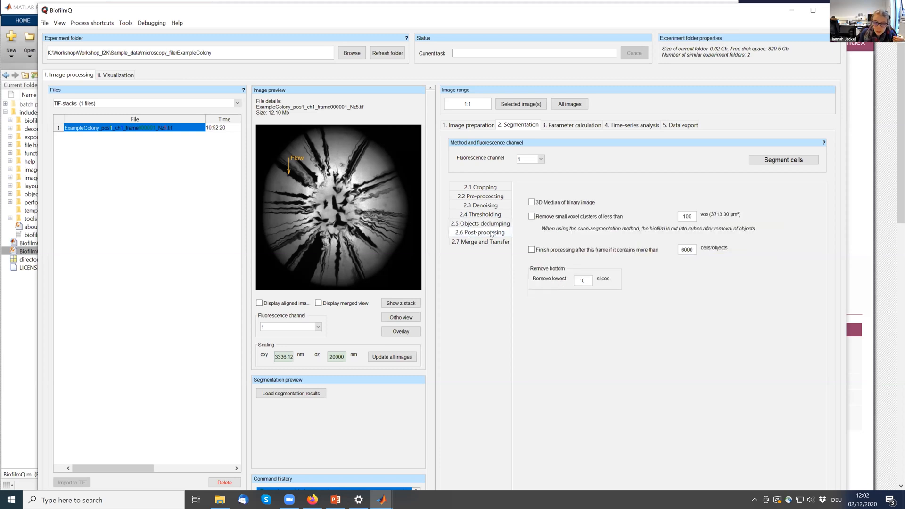
left_click(608, 218)
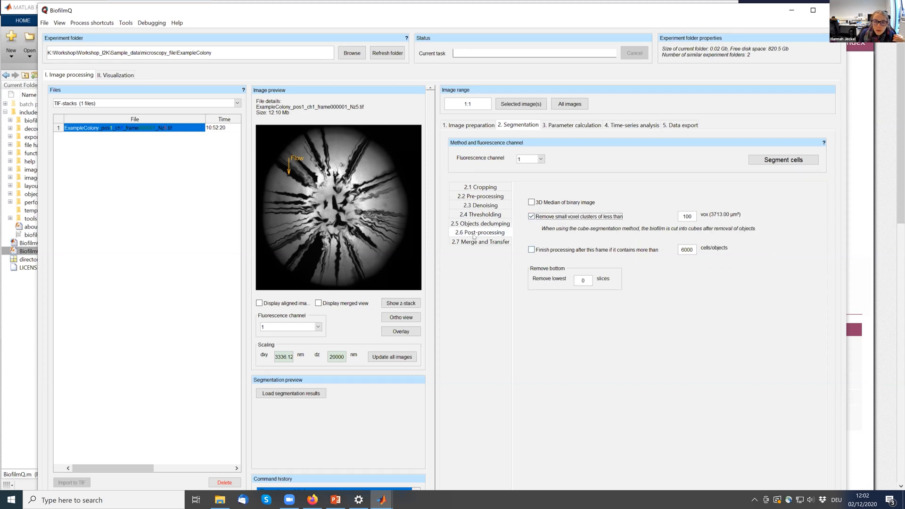
left_click(485, 215)
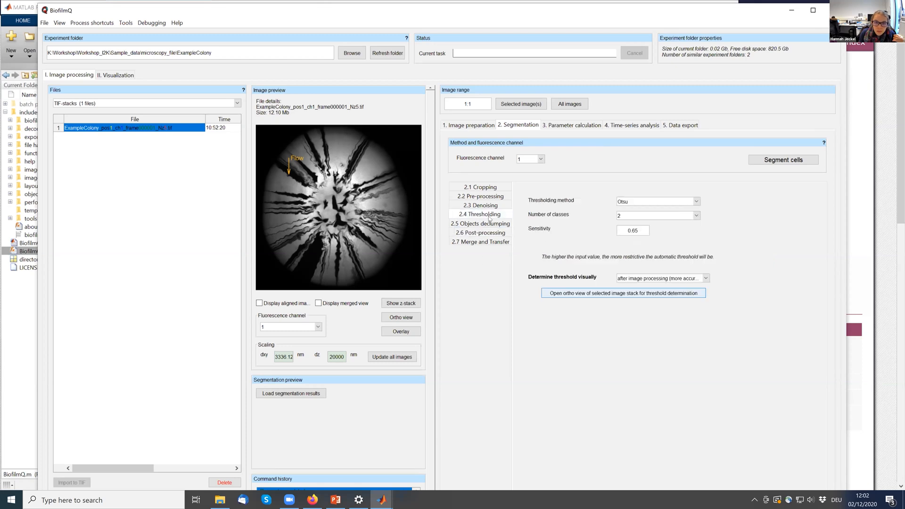
left_click(485, 205)
left_click(493, 225)
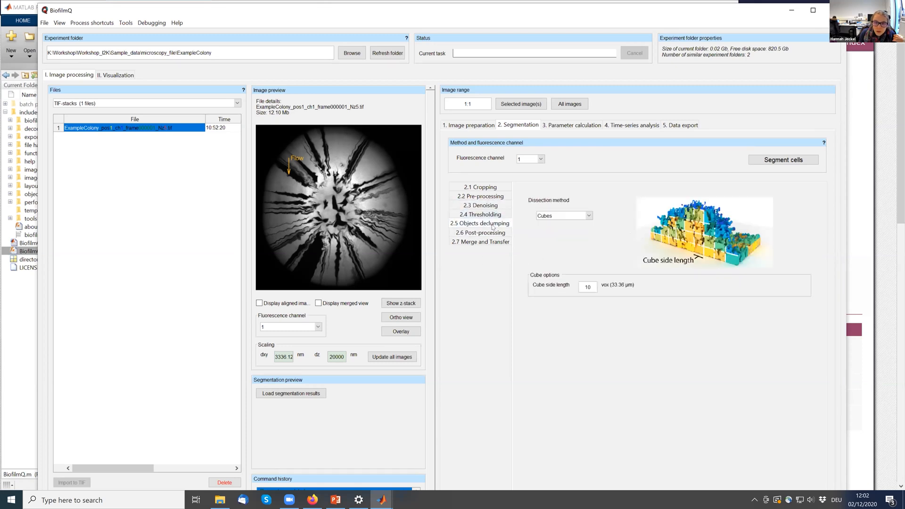
left_click(490, 233)
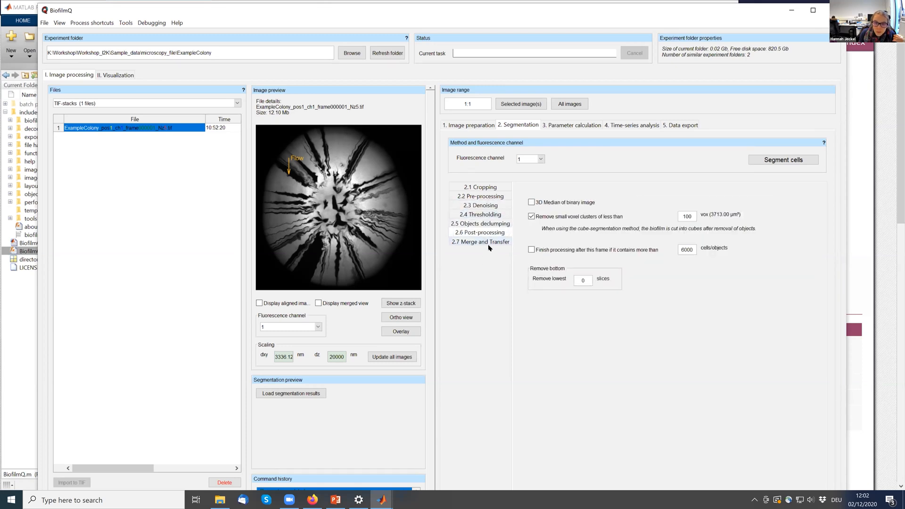
- Segment the cells of channel 1, follow the processing log in the MATLAB Command Window and return to BiofilmQ
left_click(780, 163)
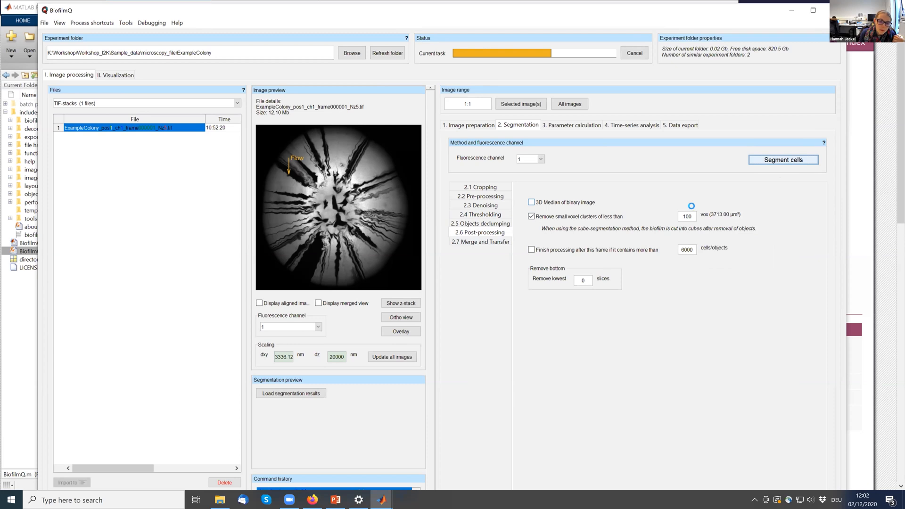
left_click(382, 499)
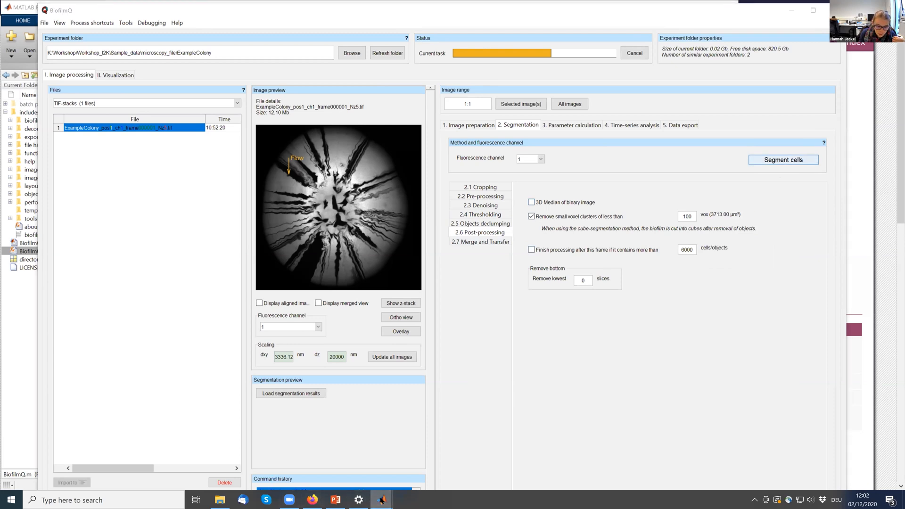
left_click(344, 460)
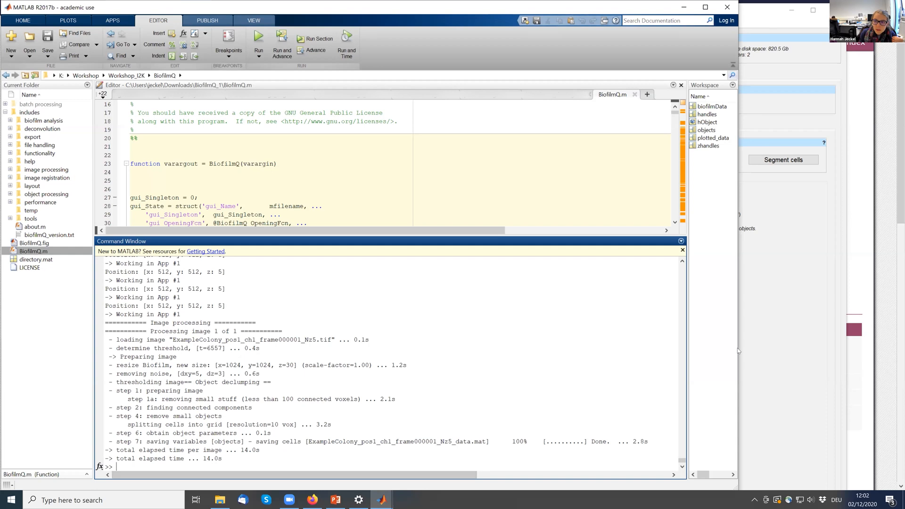
left_click(751, 335)
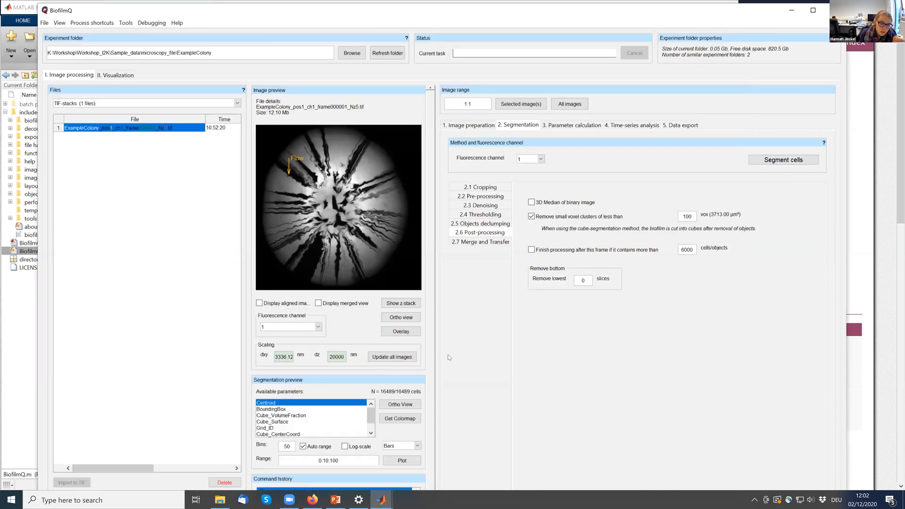
- Open the segmentation preview's ortho view for the Intensity_Mean_ch1 parameter and enlarge its window
scroll(371, 415, "down", 2)
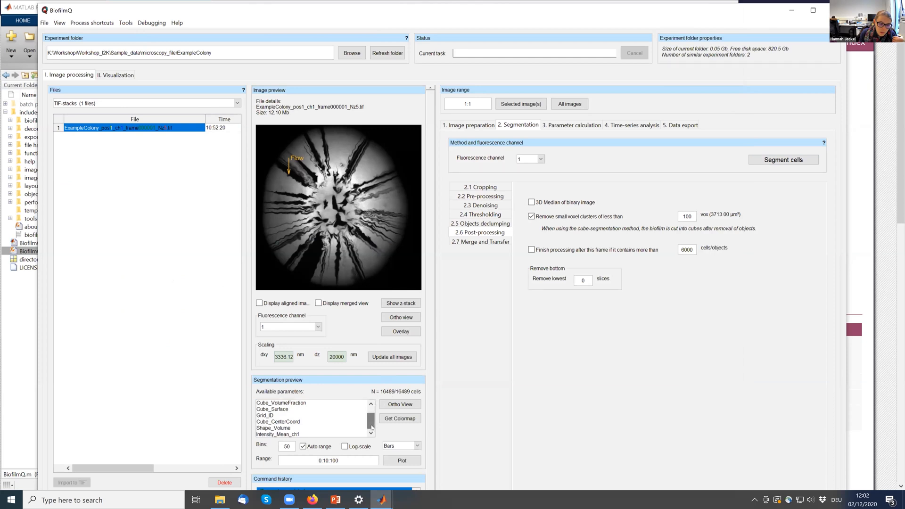
left_click(283, 434)
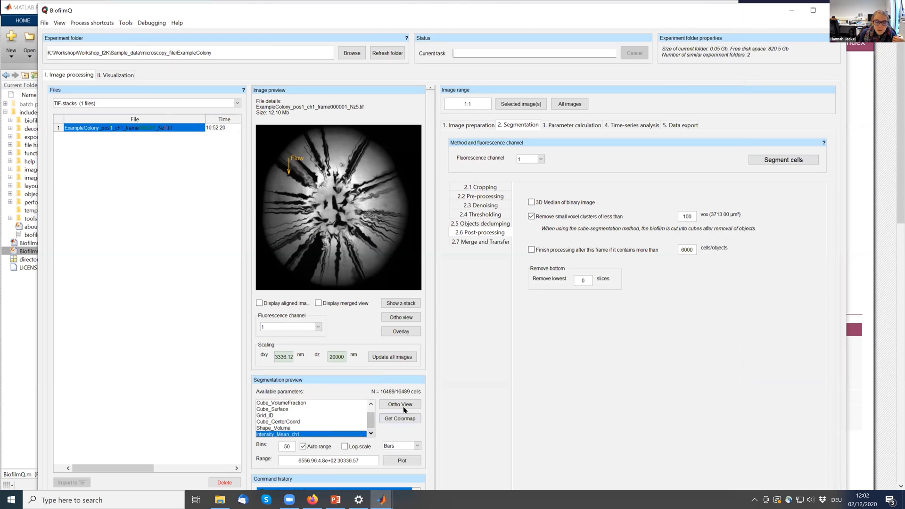
left_click(400, 404)
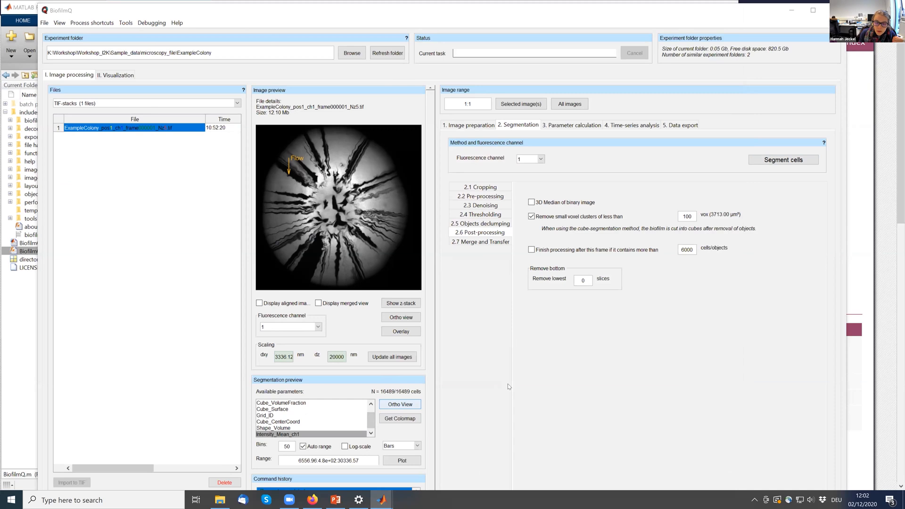
left_click_drag(381, 134, 378, 112)
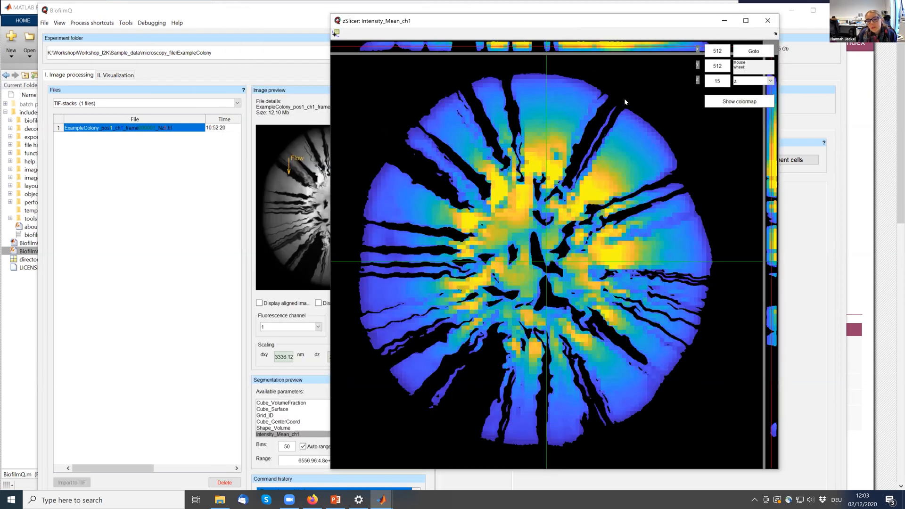
- Examine the mean intensity of the segmented cubes across the colony's z-slices
scroll(521, 244, "up", 4)
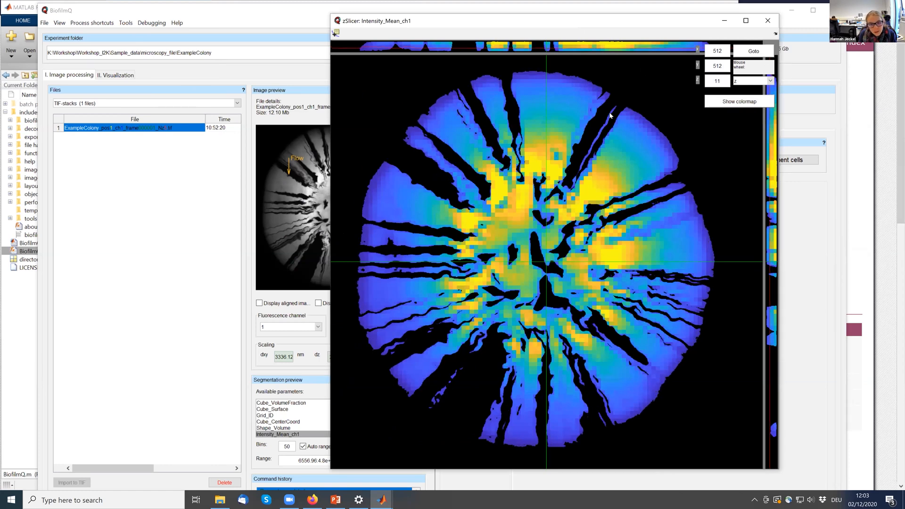
scroll(402, 308, "down", 3)
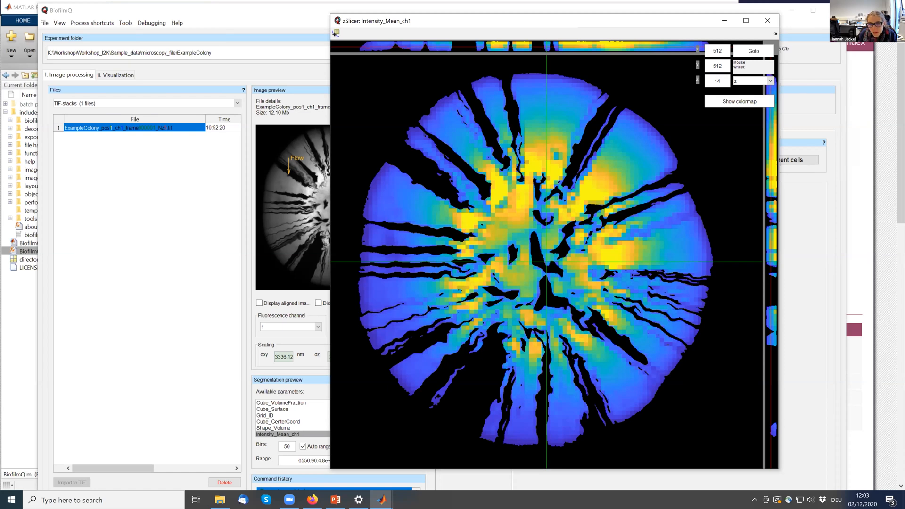
scroll(494, 307, "down", 4)
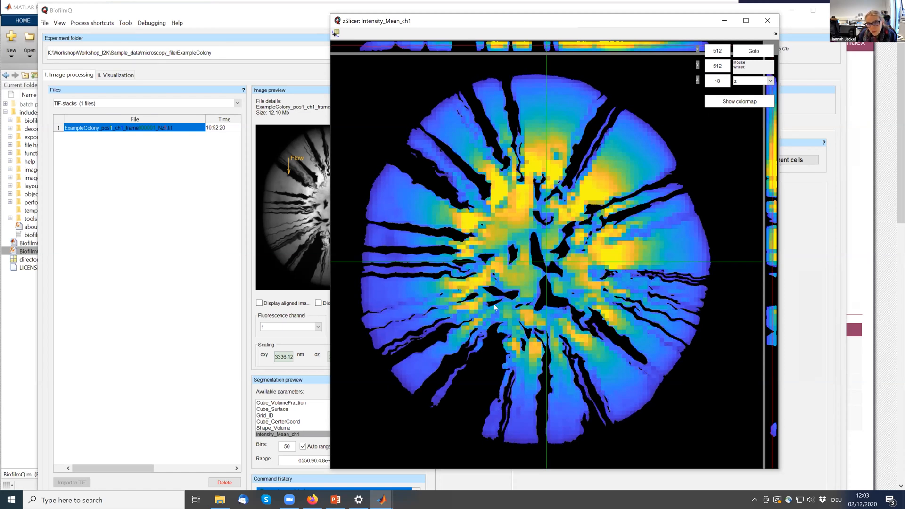
scroll(495, 308, "down", 10)
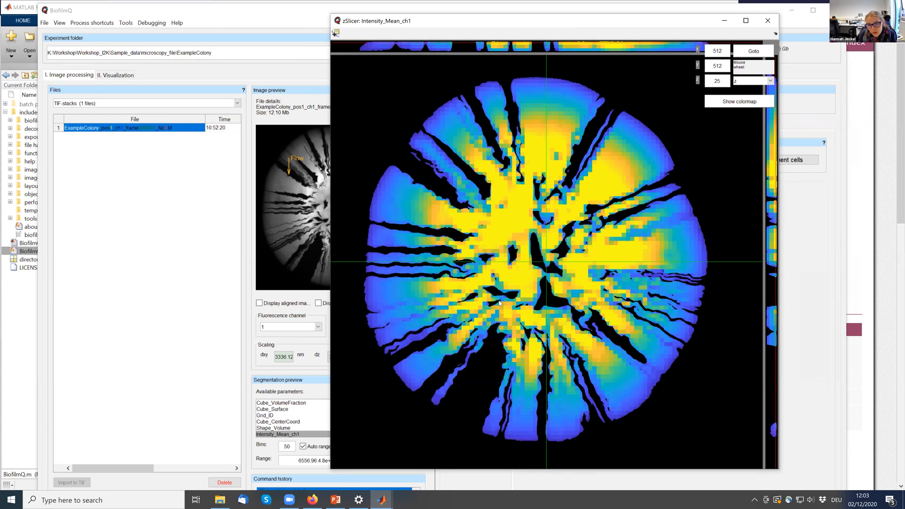
scroll(501, 296, "up", 14)
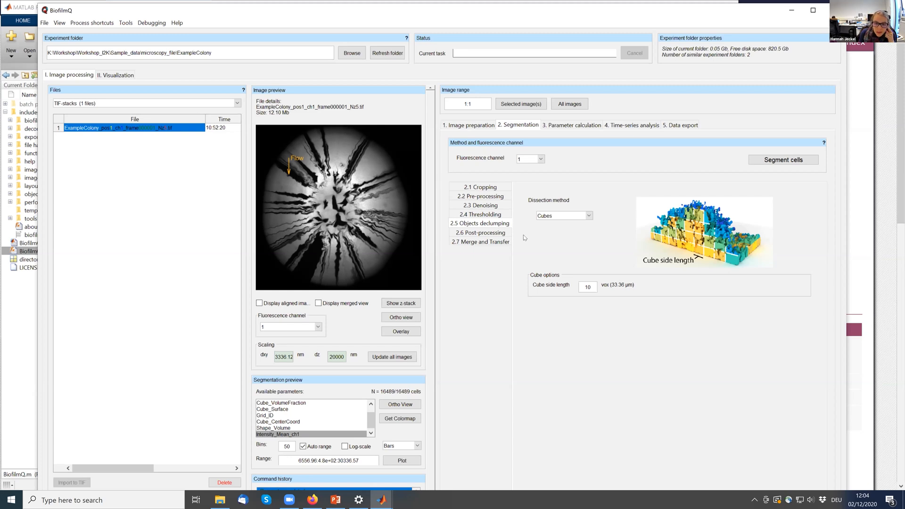
- Set the cube side length to 4 vox in object declumping and segment the cells again
left_click_drag(591, 287, 555, 289)
type("4")
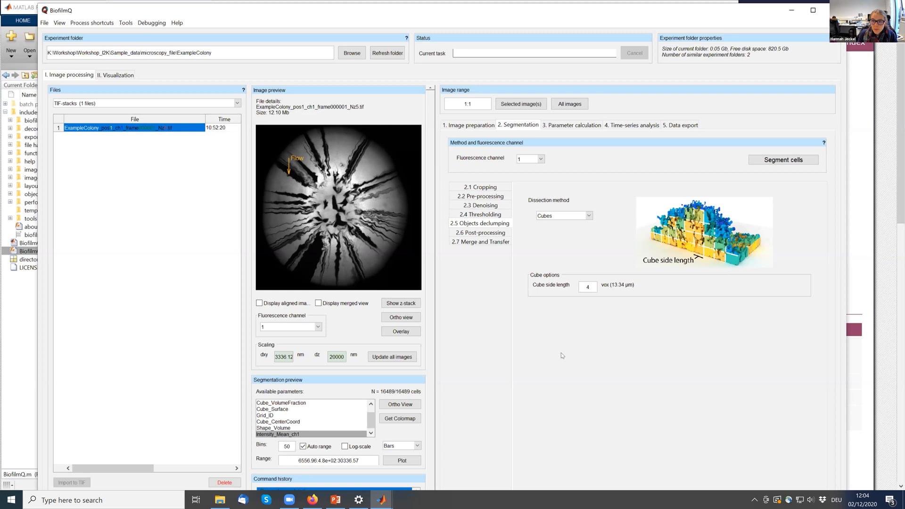
left_click(764, 161)
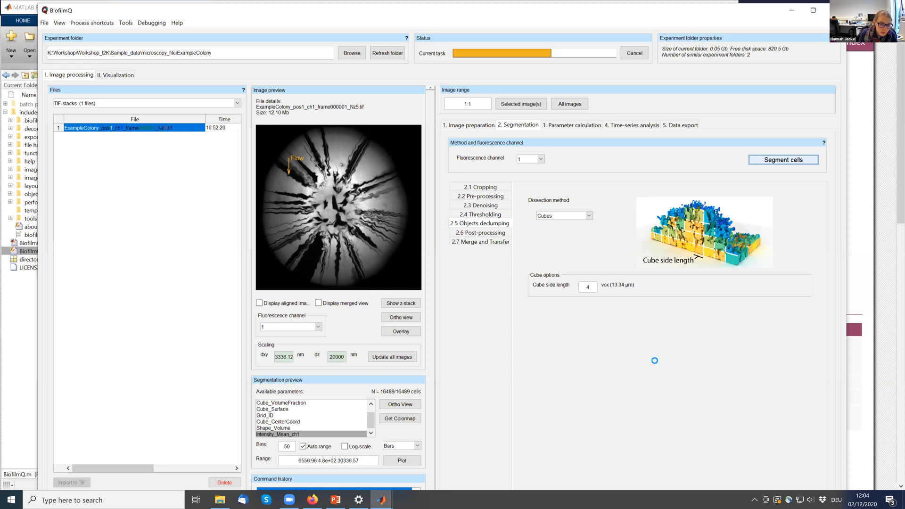
- Switch to MATLAB to follow the log of the repeated segmentation until it finishes, and return to BiofilmQ
left_click(382, 499)
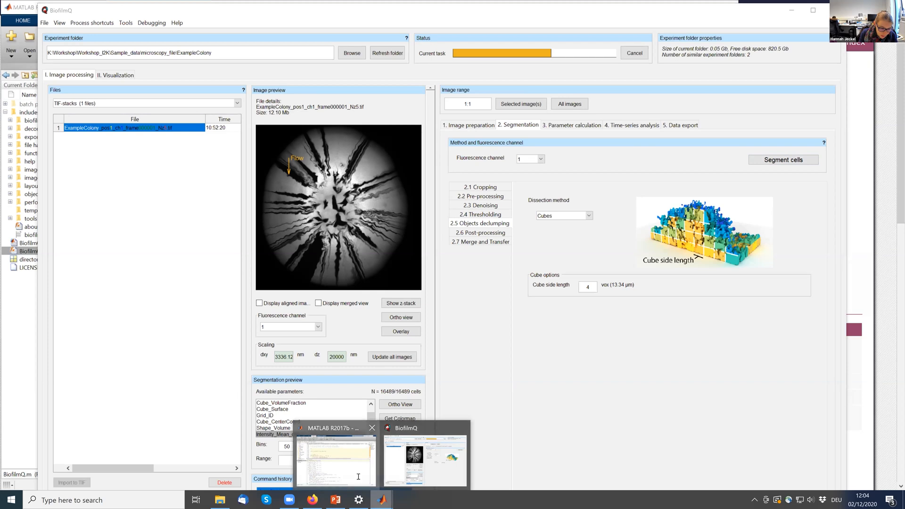
left_click(336, 459)
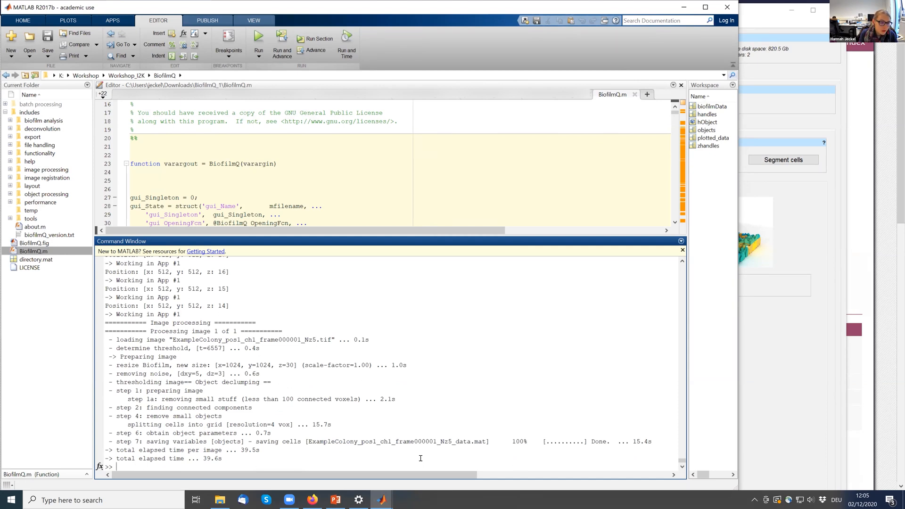
left_click(768, 373)
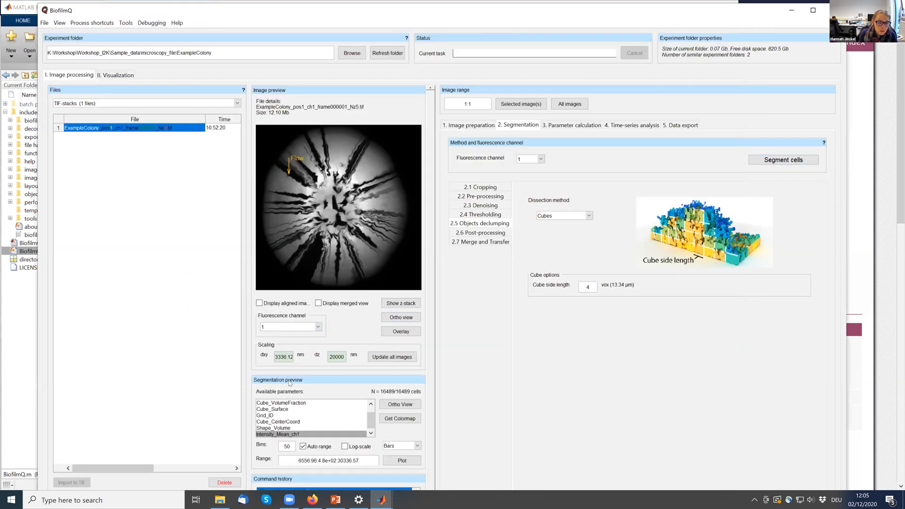
- Refresh the ExampleColony experiment folder and keep the TIF-stacks file list
left_click(298, 327)
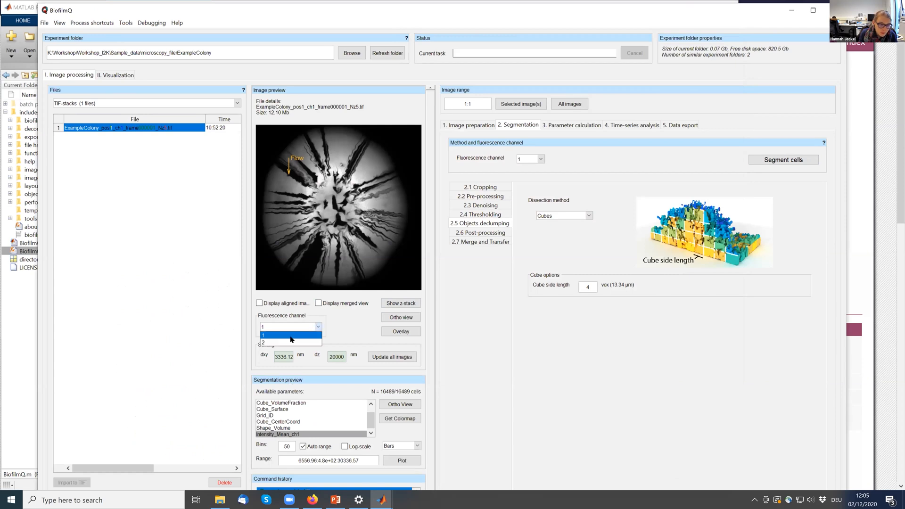
left_click(344, 323)
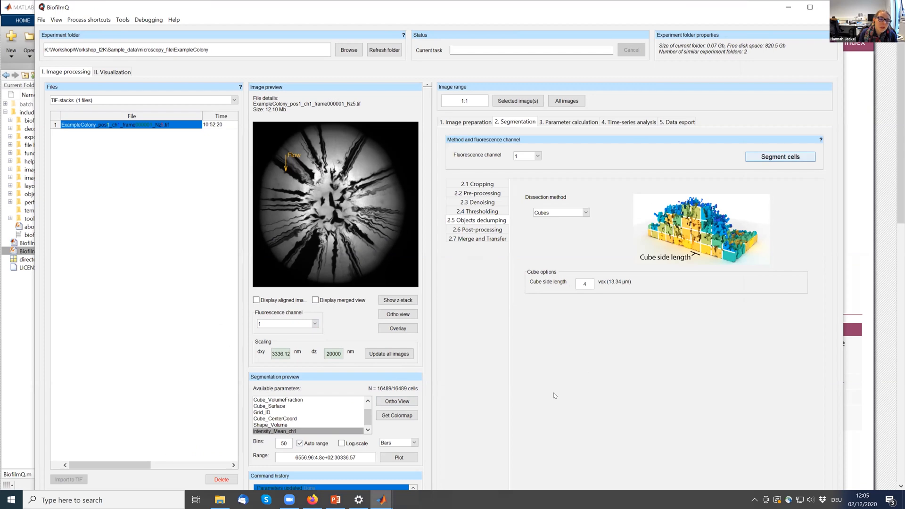
left_click(388, 49)
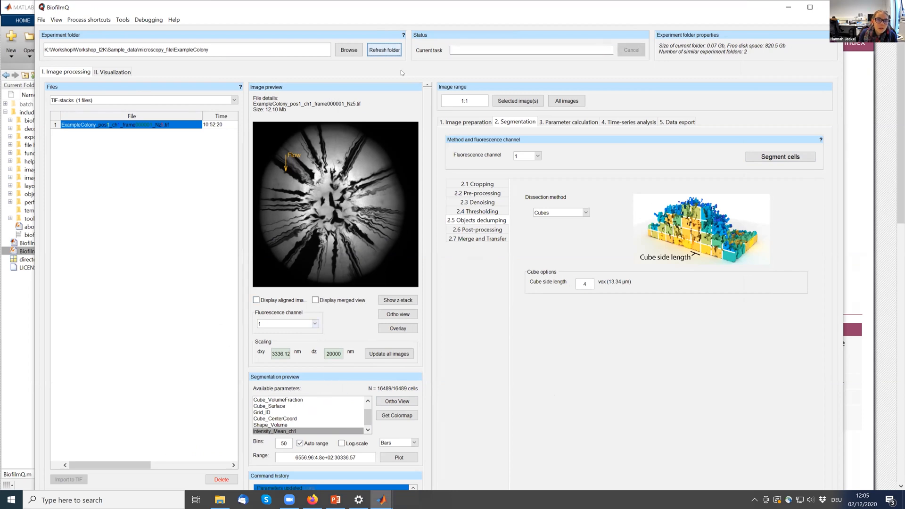
left_click(157, 99)
left_click(157, 100)
- Switch the fluorescence channel to 2 and back to 1, and load the segmentation results of channel 1
left_click(308, 324)
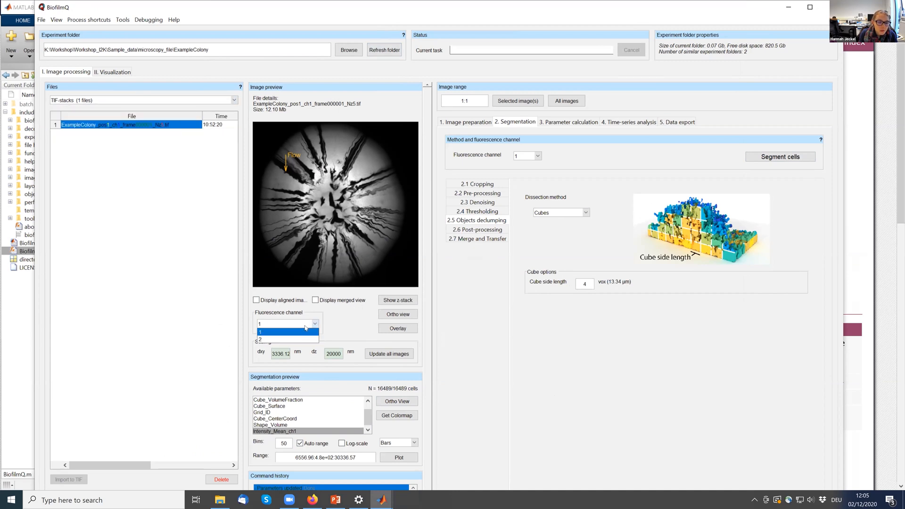
left_click(267, 337)
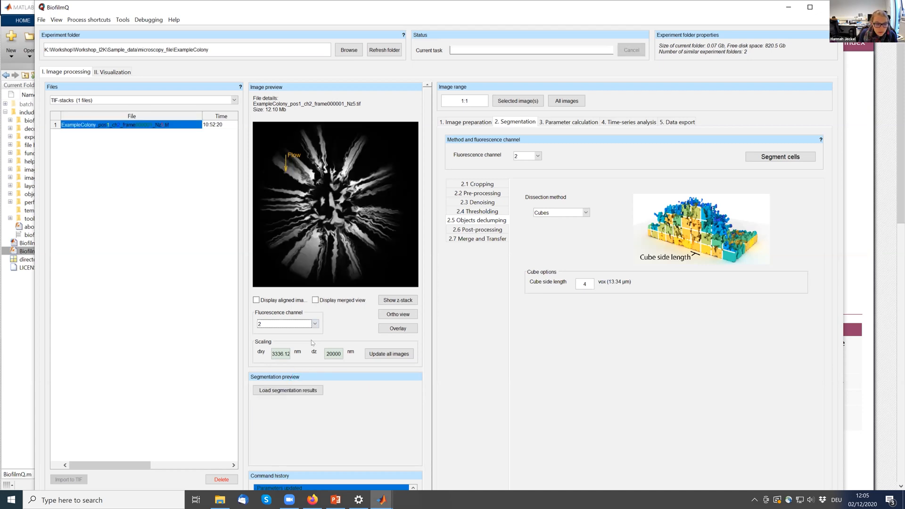
left_click(286, 323)
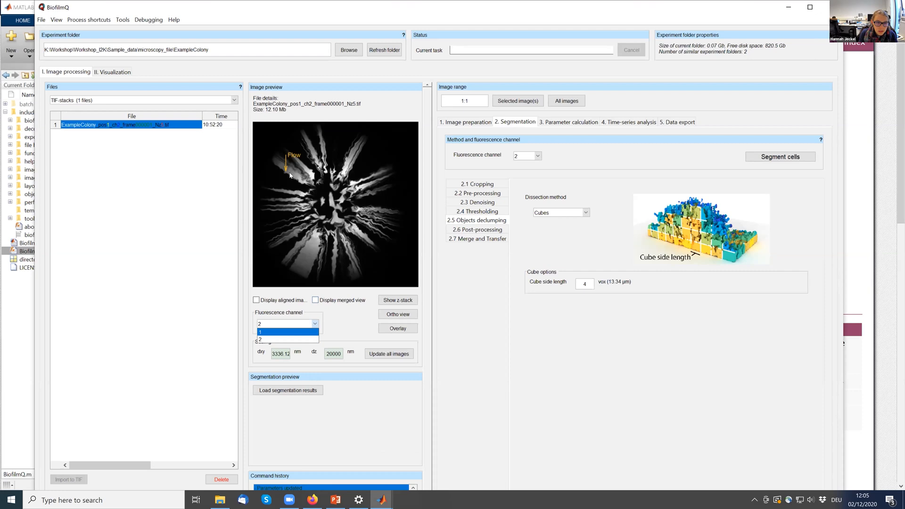
left_click(283, 332)
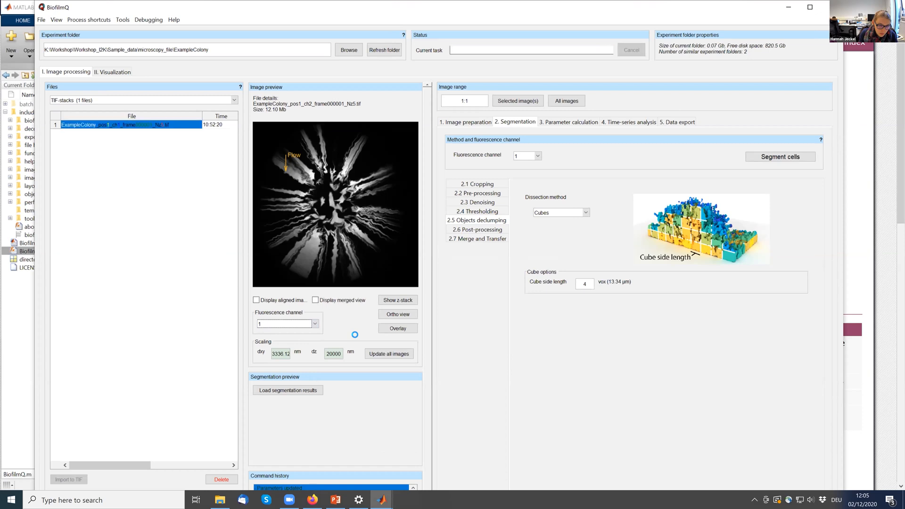
left_click(309, 390)
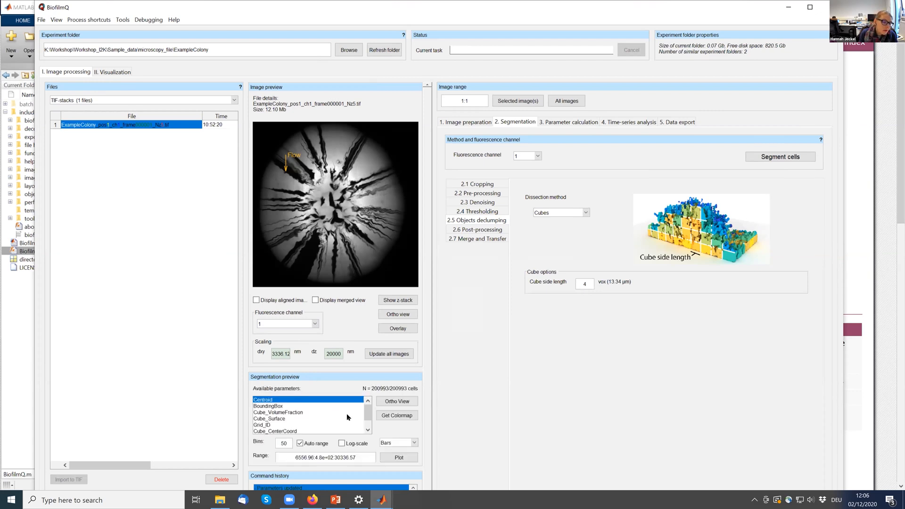
- Examine the Intensity_Mean_ch1 values of the smaller cubes in an enlarged ortho view and close it
scroll(366, 411, "down", 2)
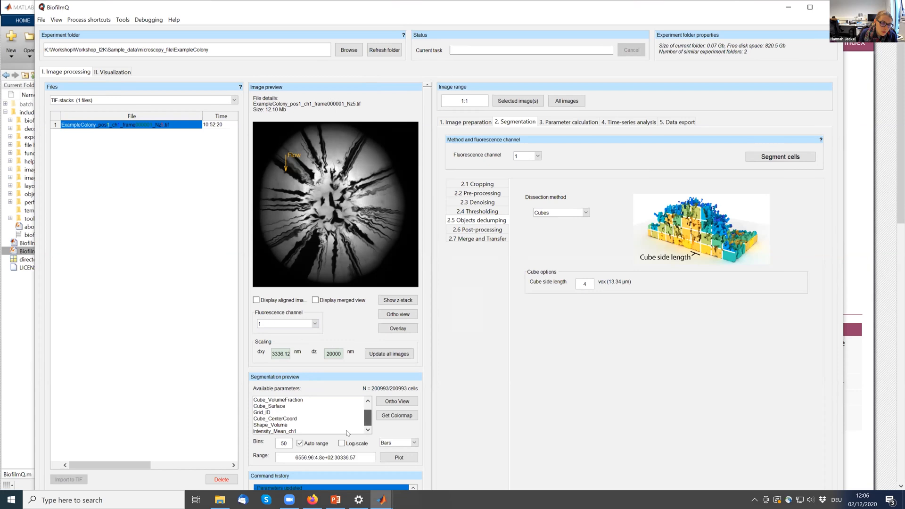
left_click(271, 431)
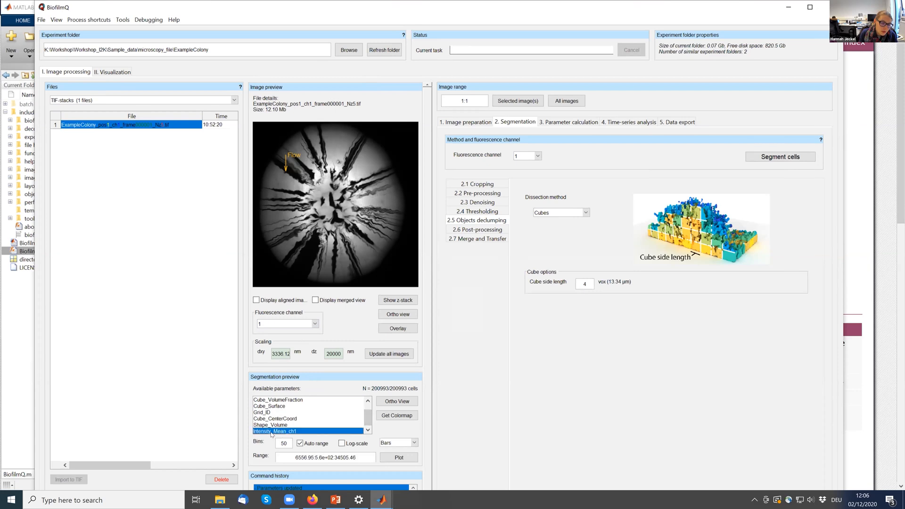
left_click(406, 401)
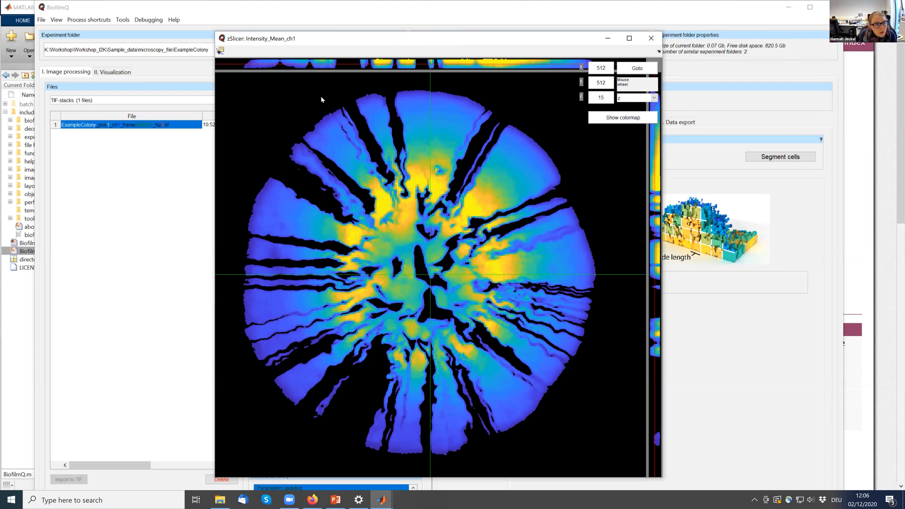
left_click_drag(349, 39, 196, 27)
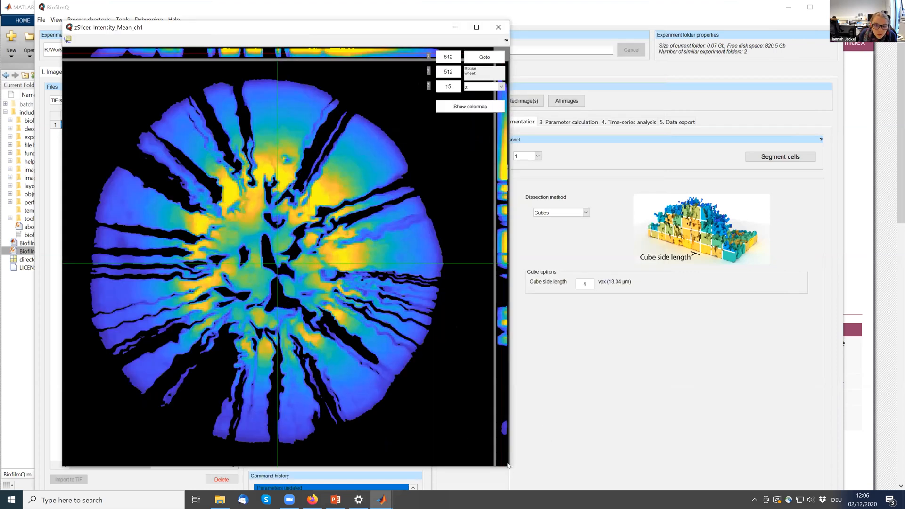
left_click_drag(509, 470, 530, 492)
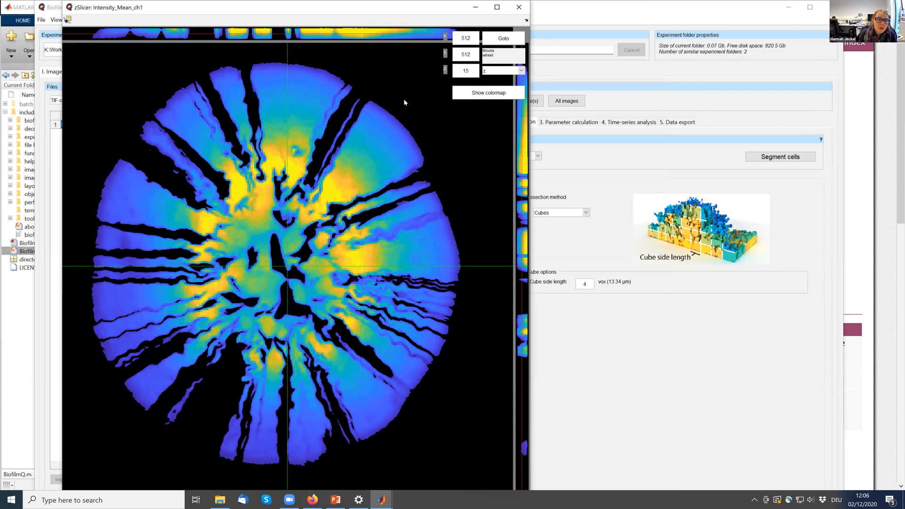
left_click_drag(409, 7, 403, 119)
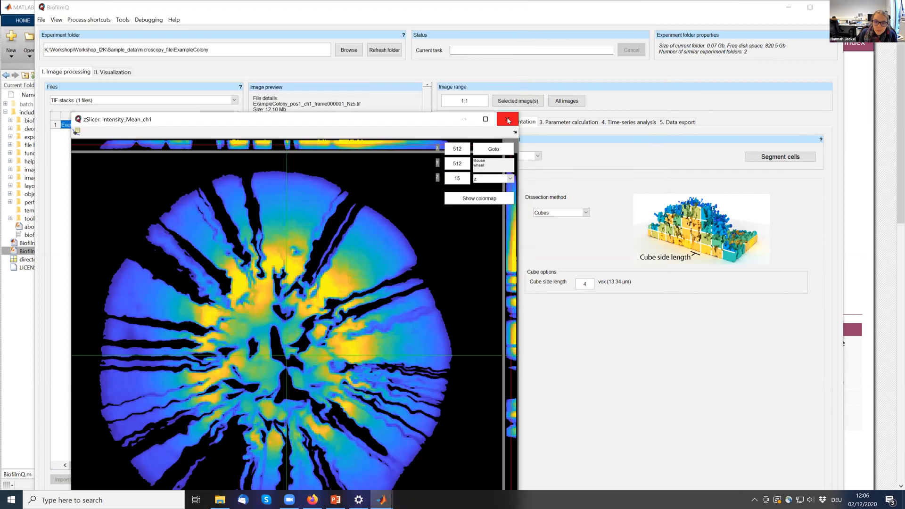
left_click(508, 120)
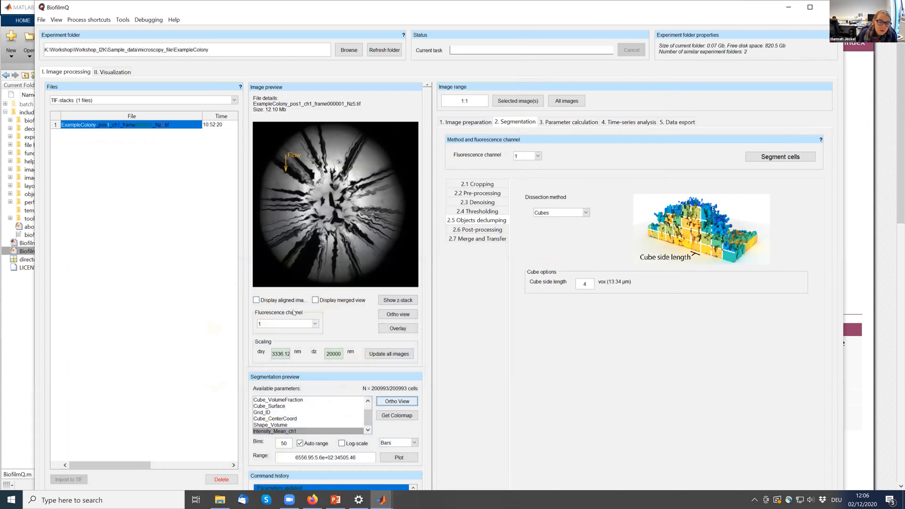
- Switch to fluorescence channel 2 and open the ortho view for determining its Otsu threshold visually
left_click(287, 323)
left_click(285, 338)
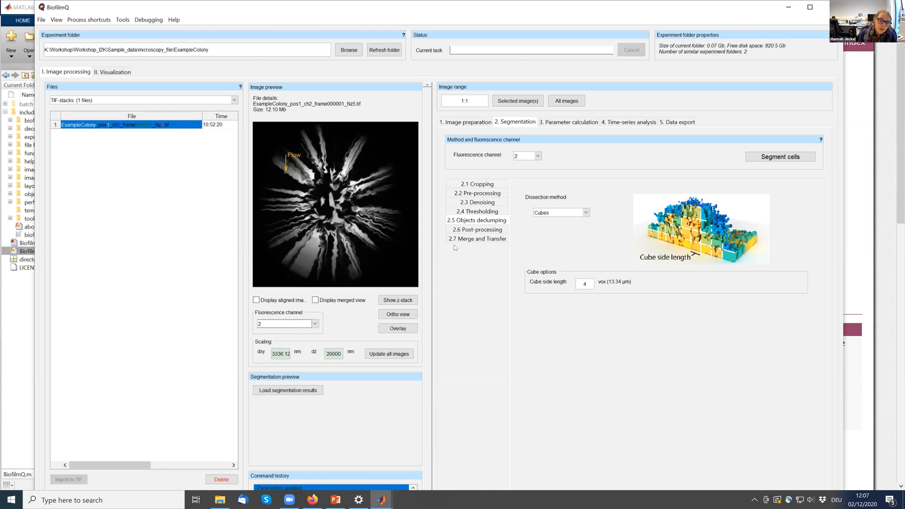
left_click(477, 212)
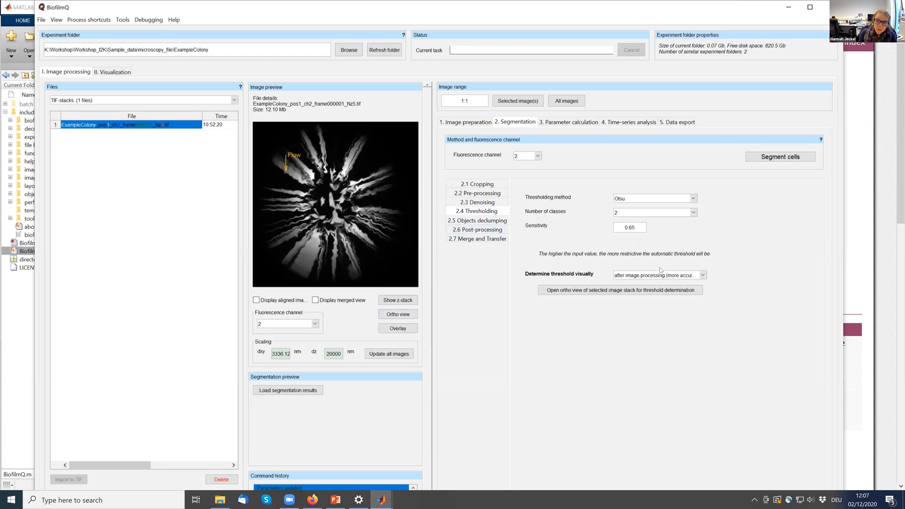
left_click(655, 293)
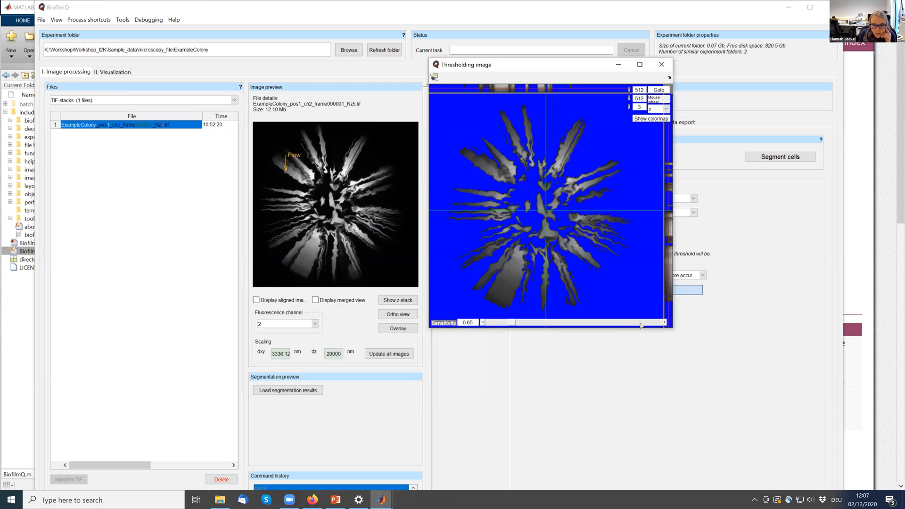
- Try lower sensitivities down to 0.4 in the threshold preview of channel 2
left_click(483, 323)
left_click(482, 323)
left_click(483, 323)
left_click(483, 322)
left_click(482, 322)
left_click(482, 323)
left_click(483, 323)
left_click(483, 323)
left_click(483, 323)
left_click(482, 324)
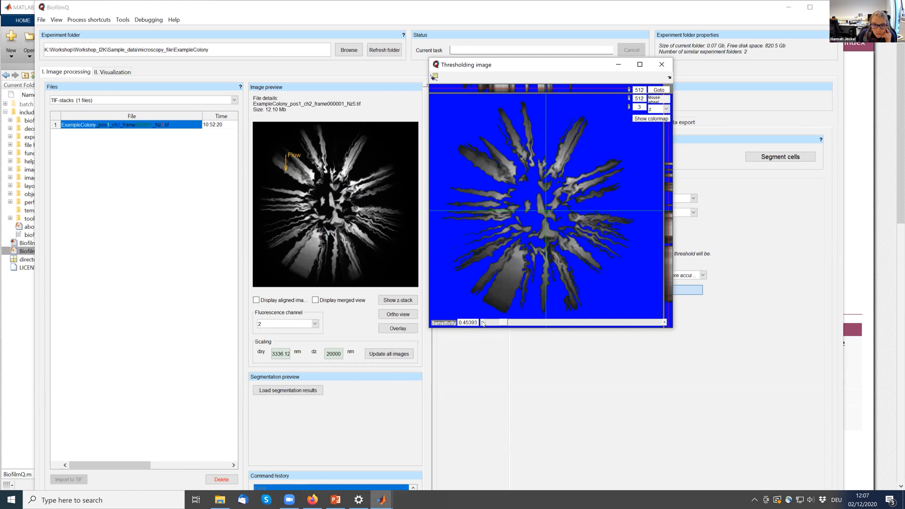
left_click_drag(467, 323, 499, 325)
key("BackSpace")
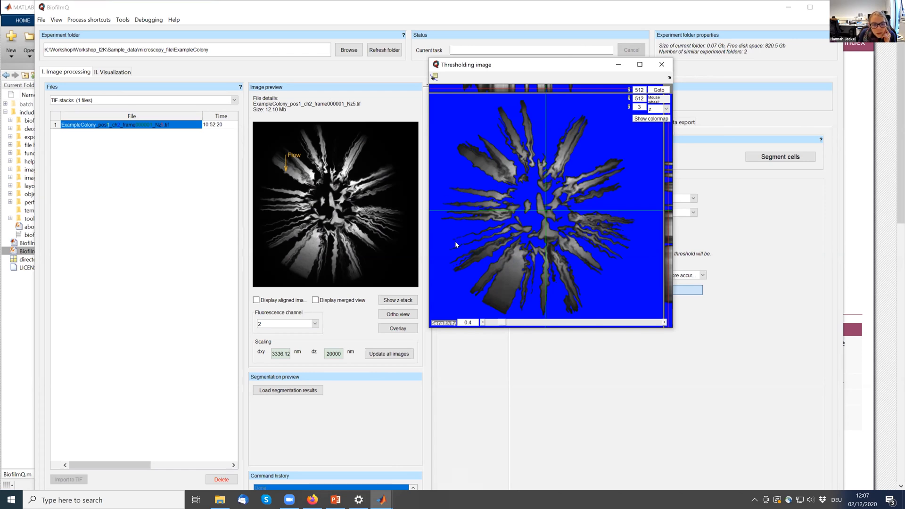
- Set the thresholding sensitivity to 0.35, check the result on several z-slices, and close the threshold preview
key("BackSpace")
type("35")
key("Return")
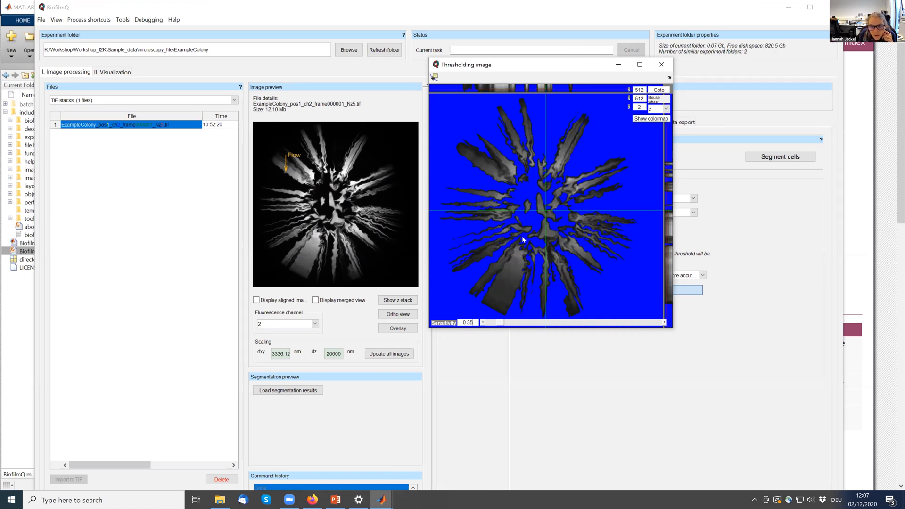
scroll(525, 240, "down", 2)
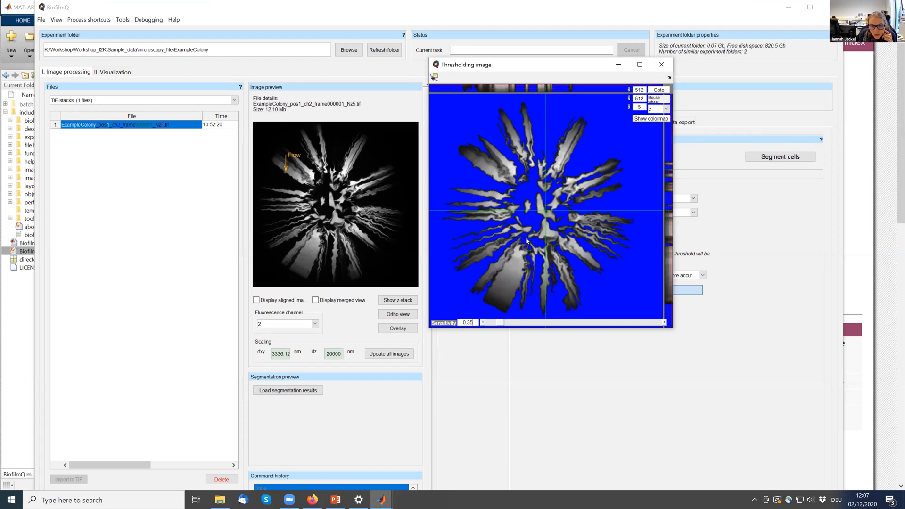
scroll(527, 242, "up", 1)
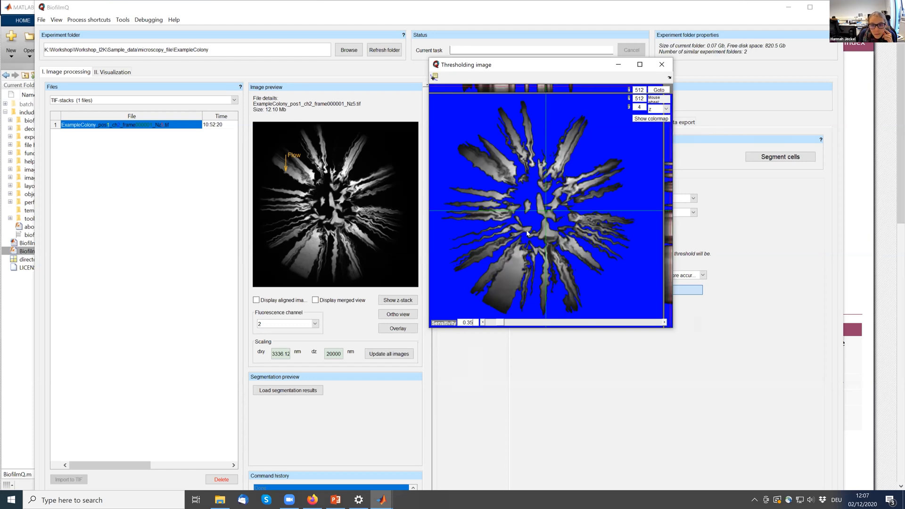
left_click(665, 65)
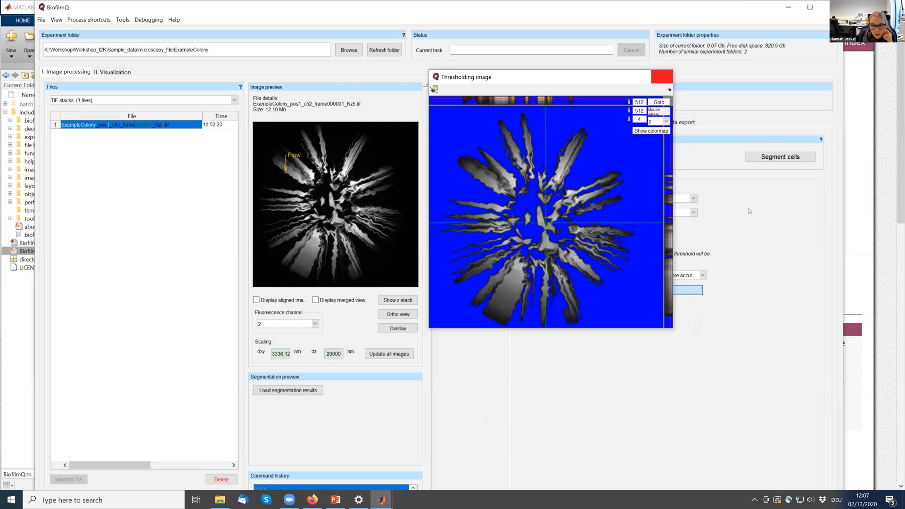
- Segment the cells of channel 2 and follow the log in MATLAB until it finishes, returning to BiofilmQ
left_click(800, 157)
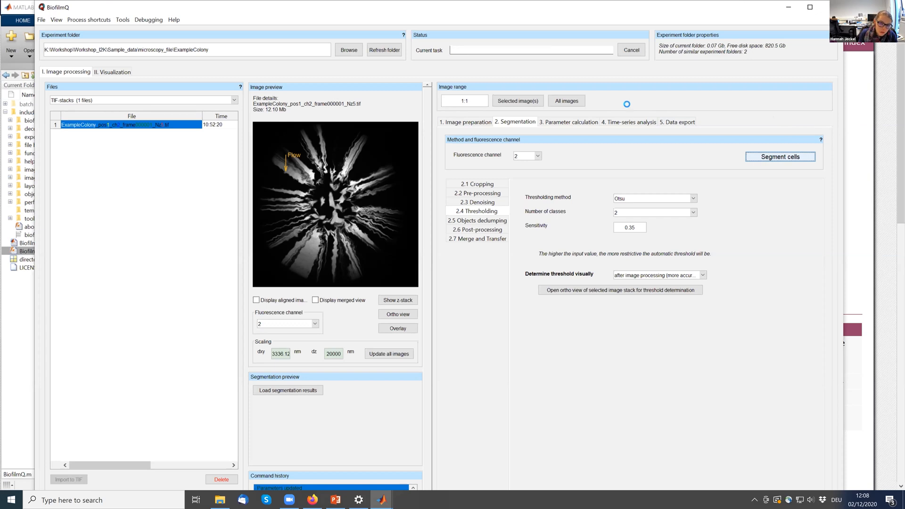
mouse_move(387, 500)
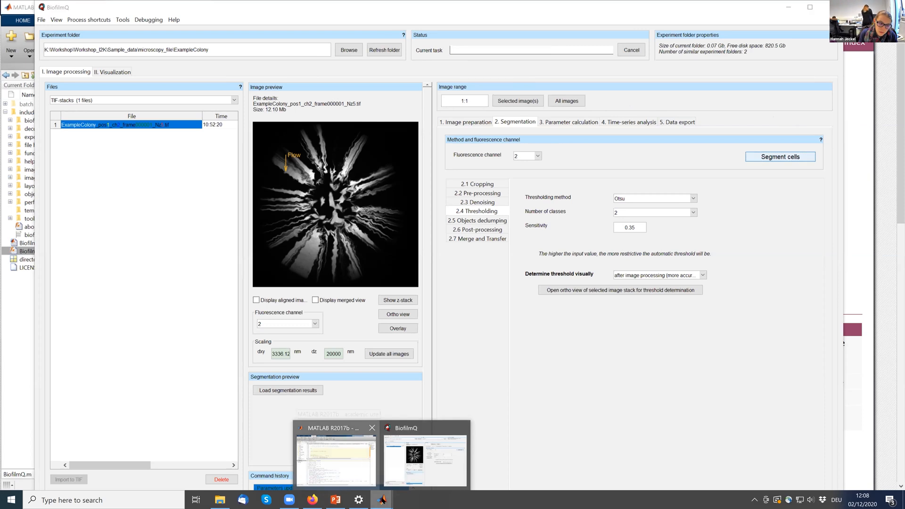
left_click(364, 464)
left_click(791, 348)
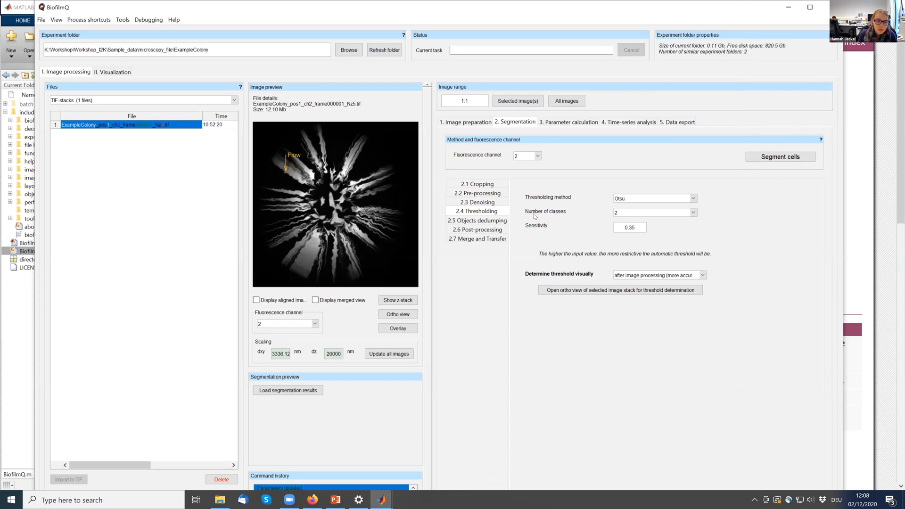
- Open the Merge and Transfer settings and briefly view both channels in the merged image preview
left_click(486, 239)
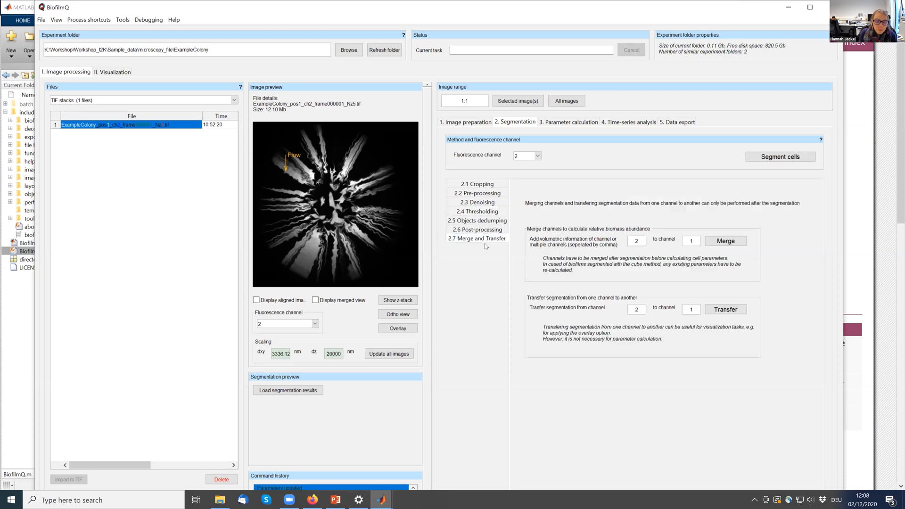
left_click(333, 304)
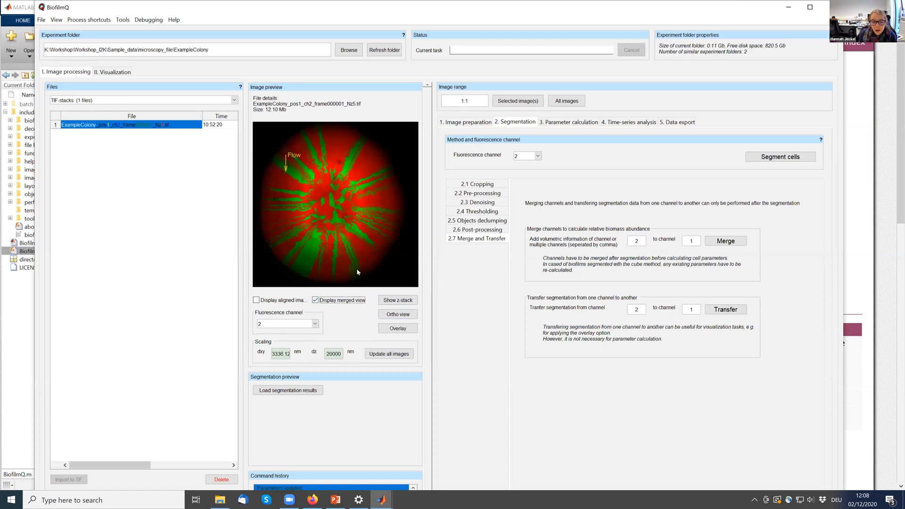
left_click(319, 301)
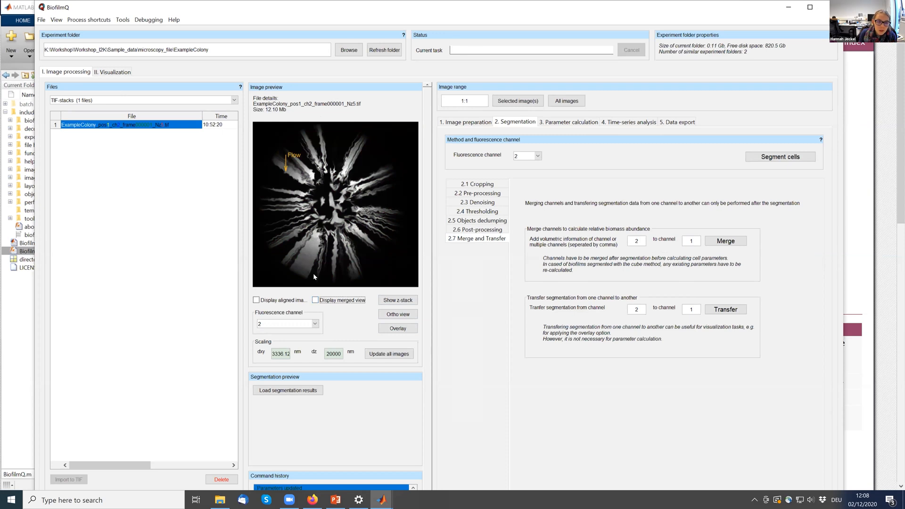
- Return to fluorescence channel 1 and merge the segmentation of channel 2 into channel 1, confirming the merge
left_click(316, 323)
left_click(285, 331)
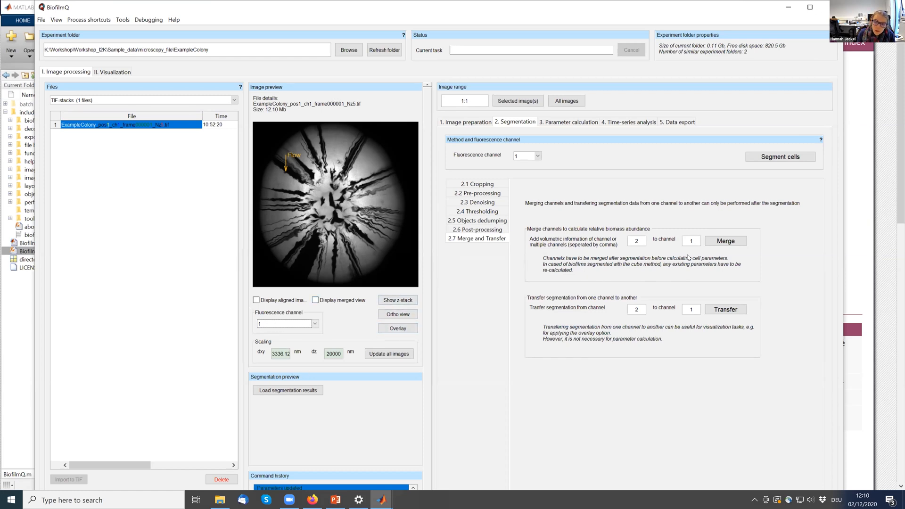
left_click(697, 240)
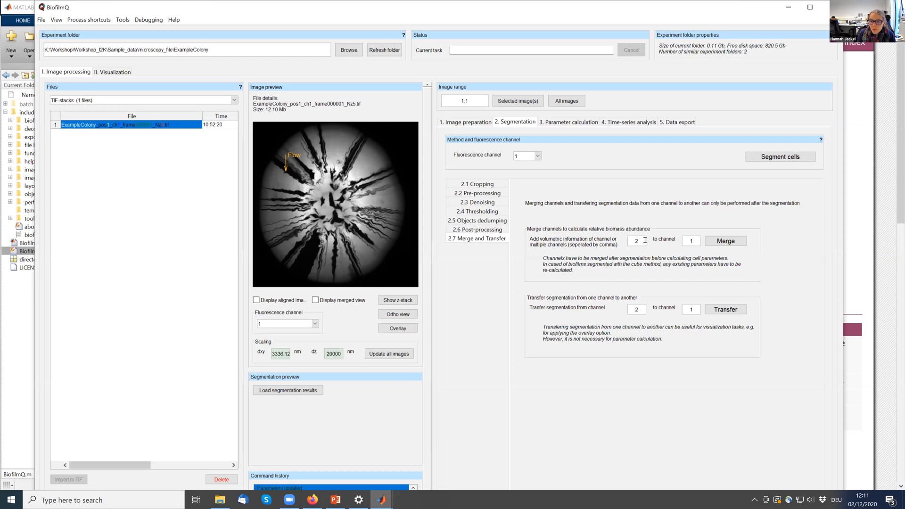
left_click(716, 242)
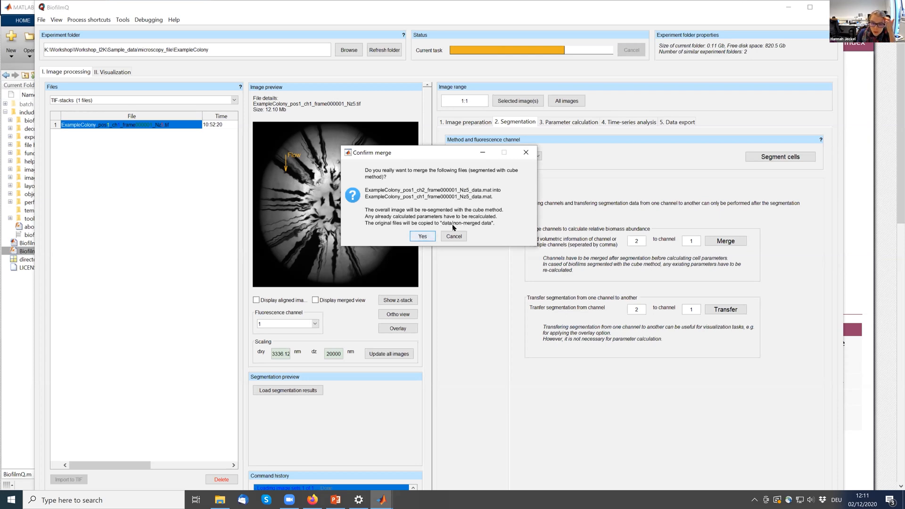
left_click(422, 236)
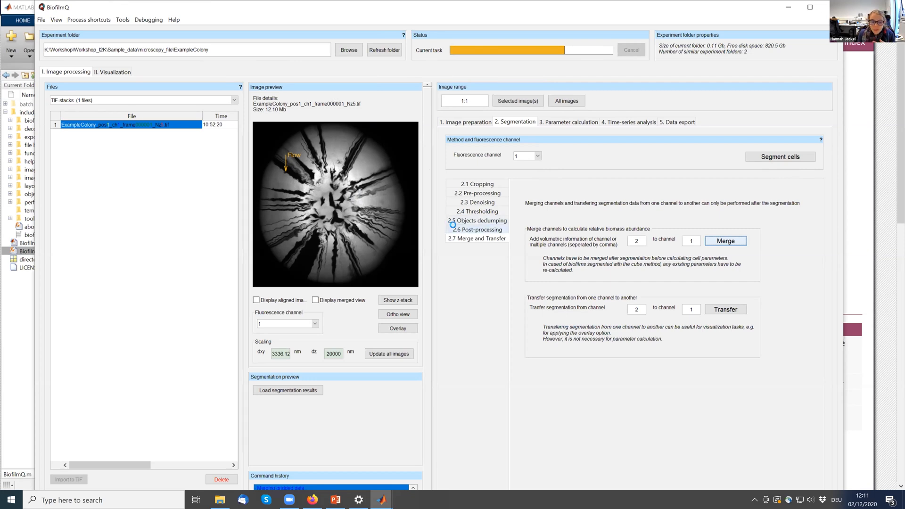
- Switch to File Explorer and open the data folder inside ExampleColony to inspect the segmentation files
left_click(220, 499)
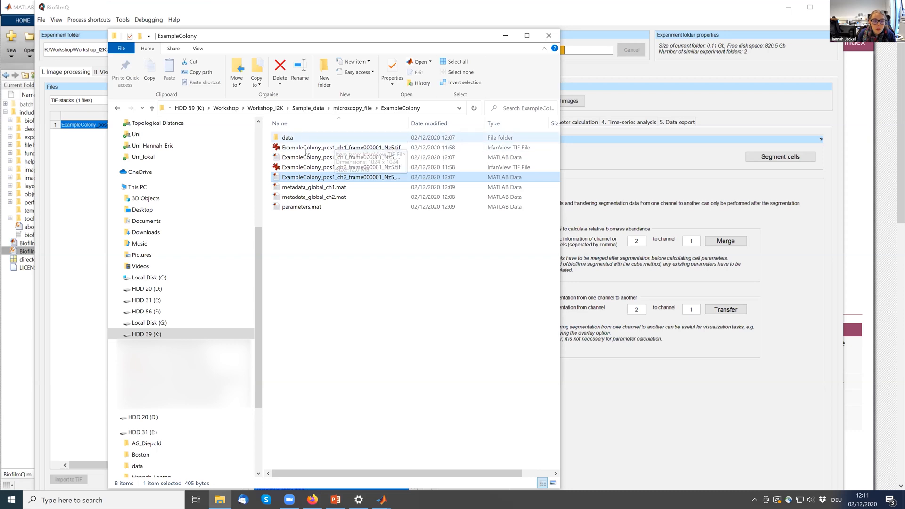
left_click(315, 271)
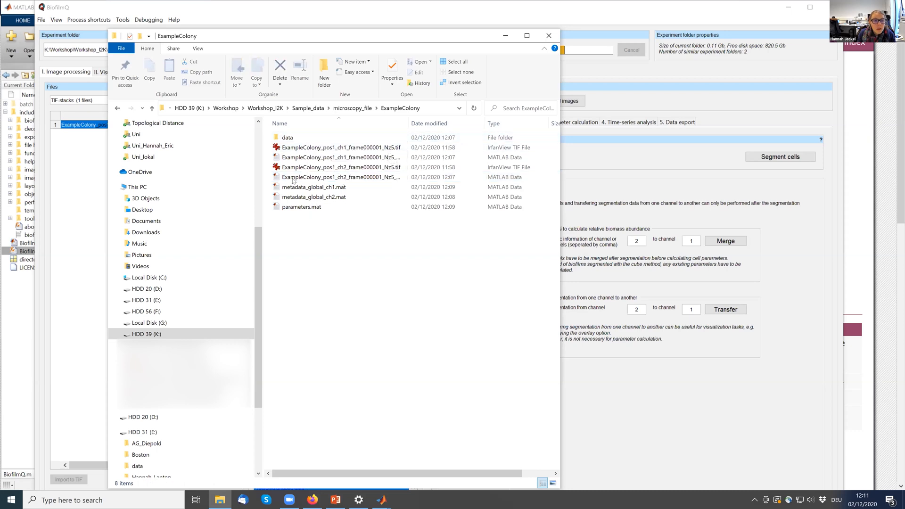
left_click(301, 140)
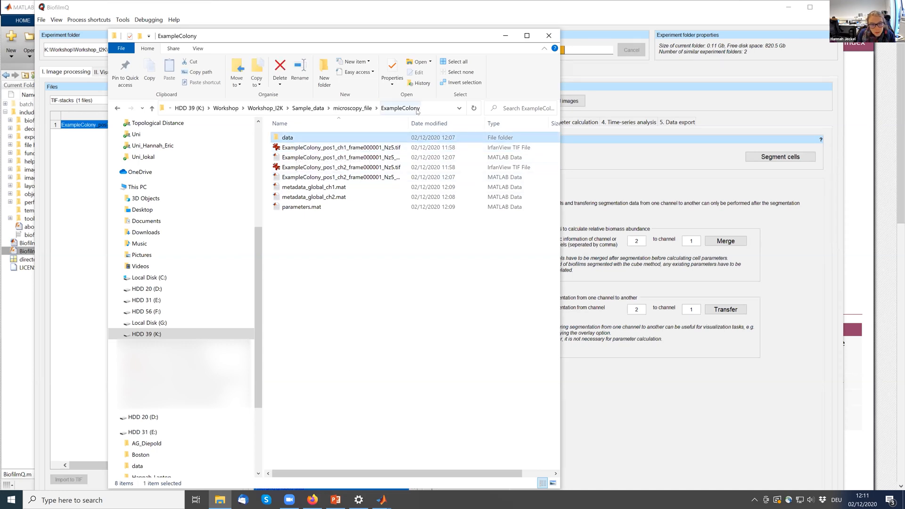
double_click(315, 141)
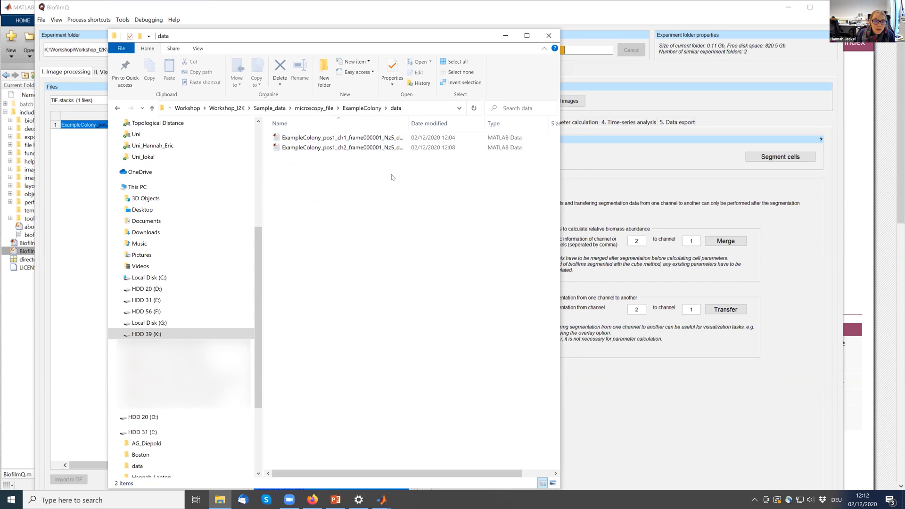
- Widen the name column, reopen the data folder inside ExampleColony, and select the merged channel 1 data file for inspection
left_click_drag(408, 124, 451, 124)
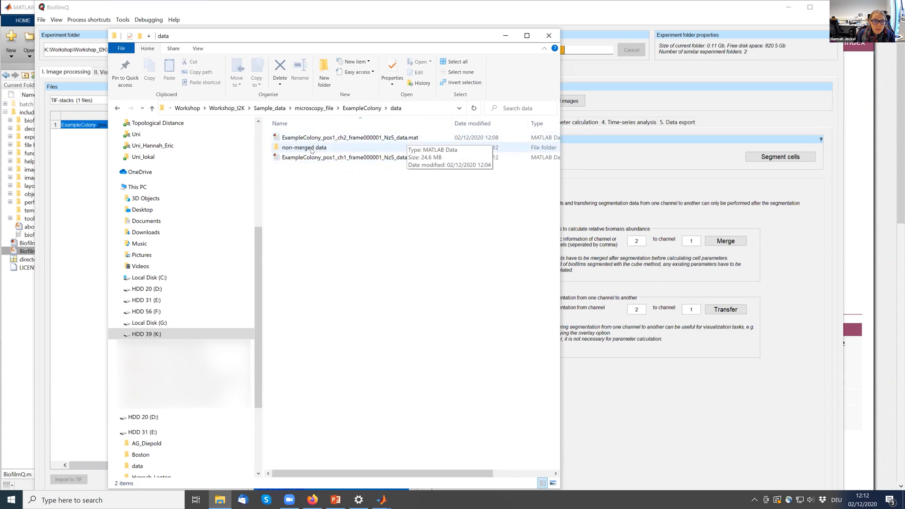
left_click(362, 108)
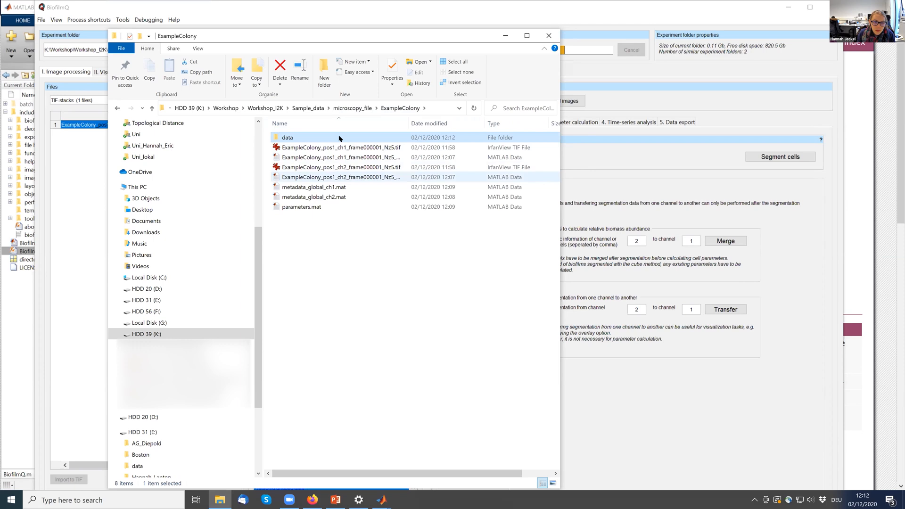
double_click(342, 138)
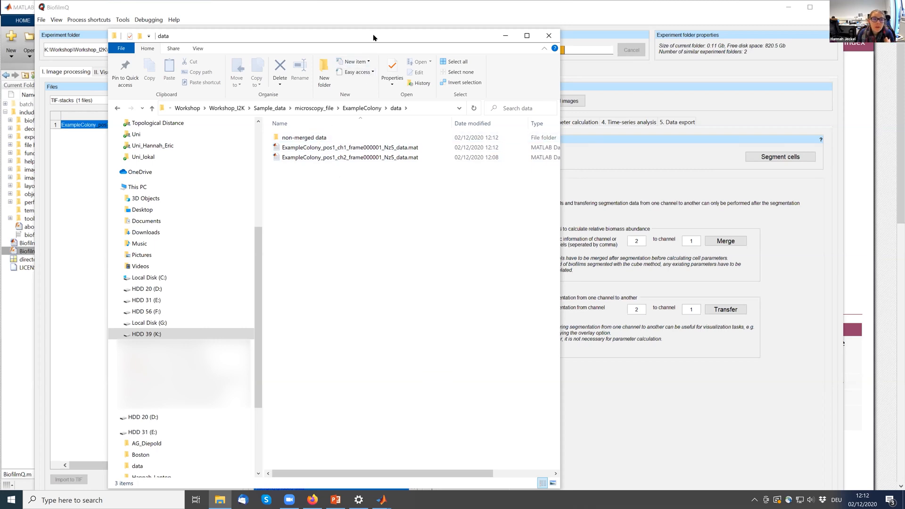
left_click_drag(374, 37, 337, 46)
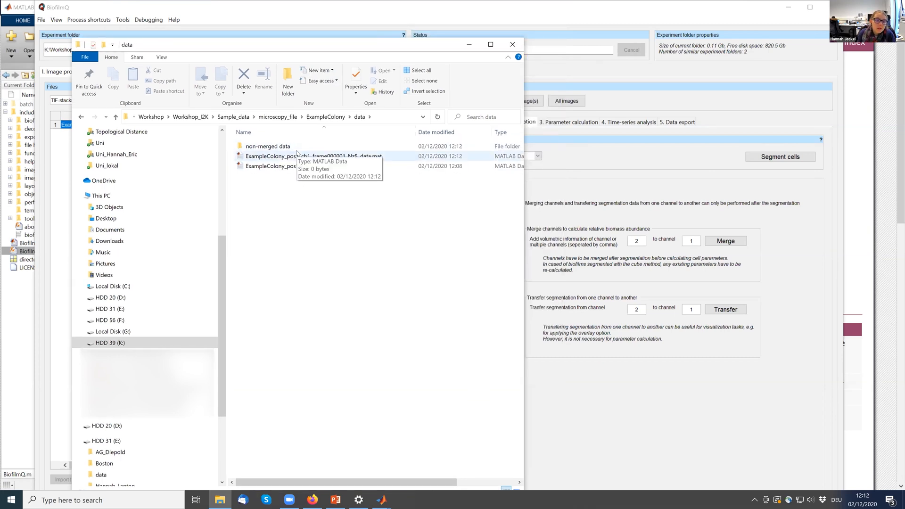
left_click(298, 156)
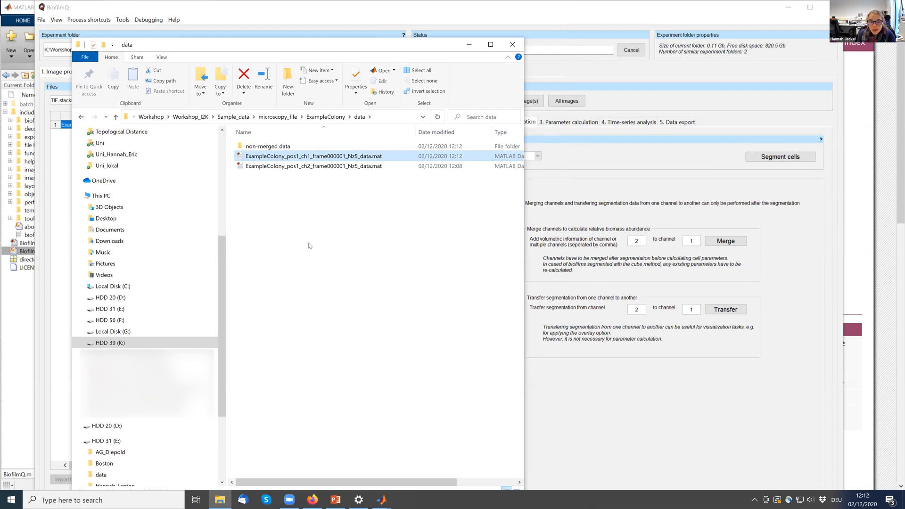
- Inspect the files in the non-merged data subfolder and return to the data folder
double_click(294, 147)
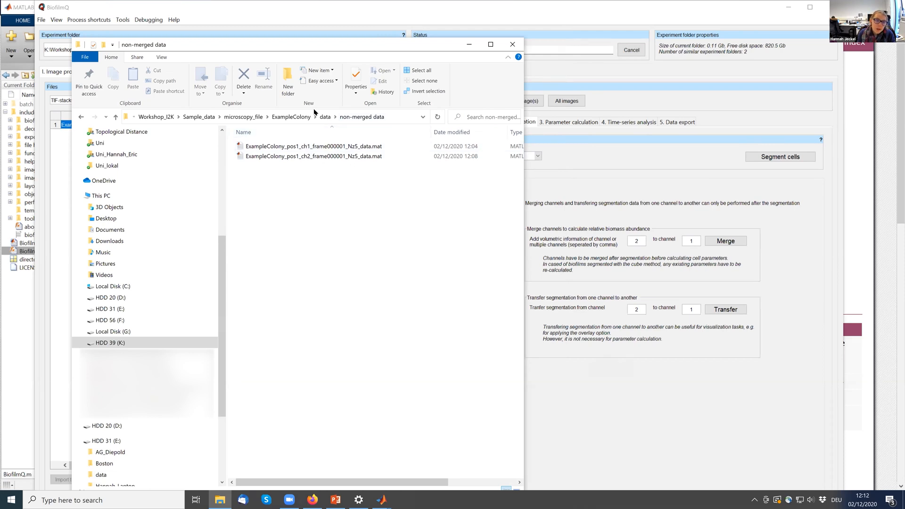
left_click(325, 117)
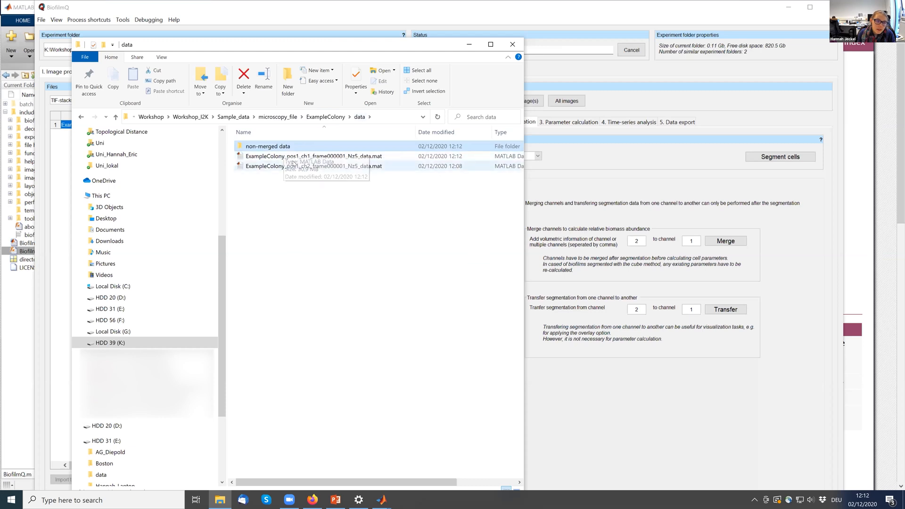
double_click(267, 147)
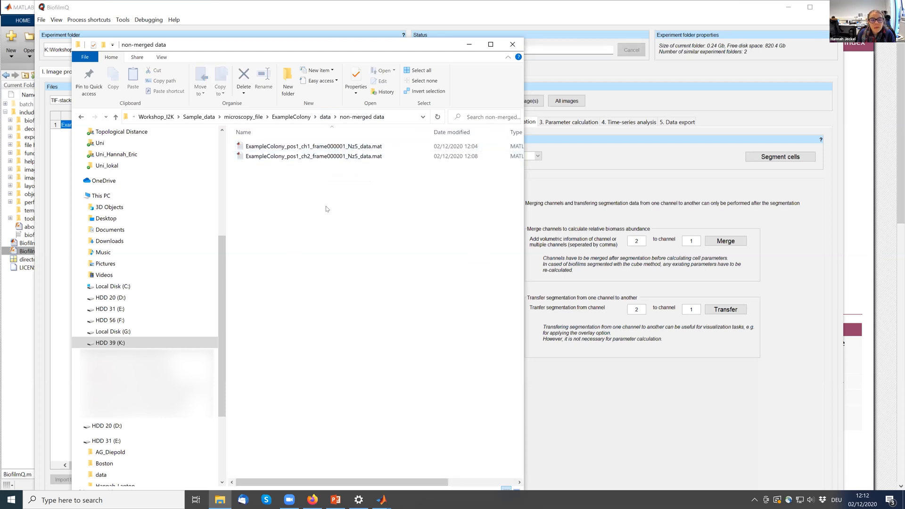
left_click(325, 116)
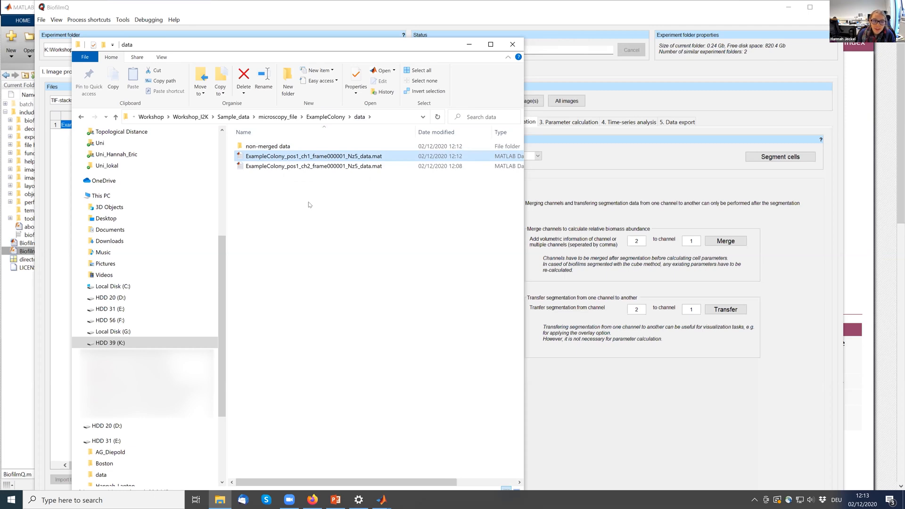
left_click(3, 323)
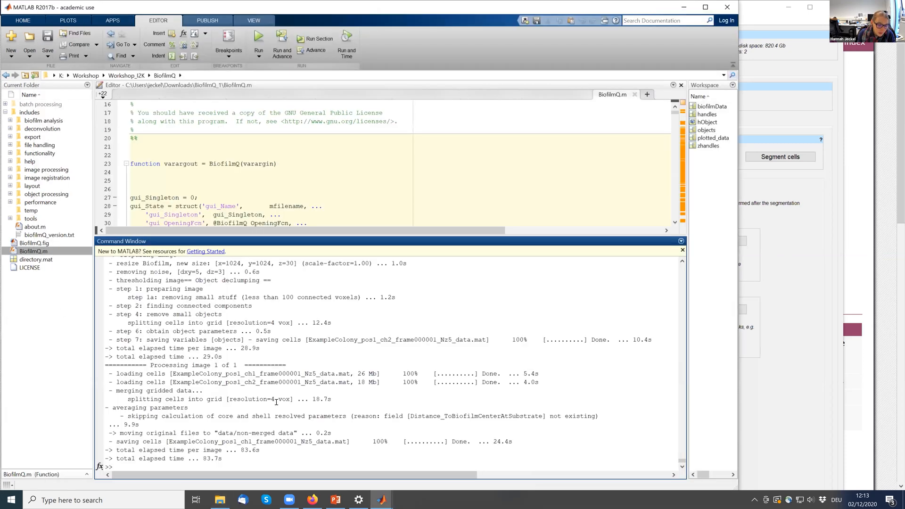
type("loa")
key("Up")
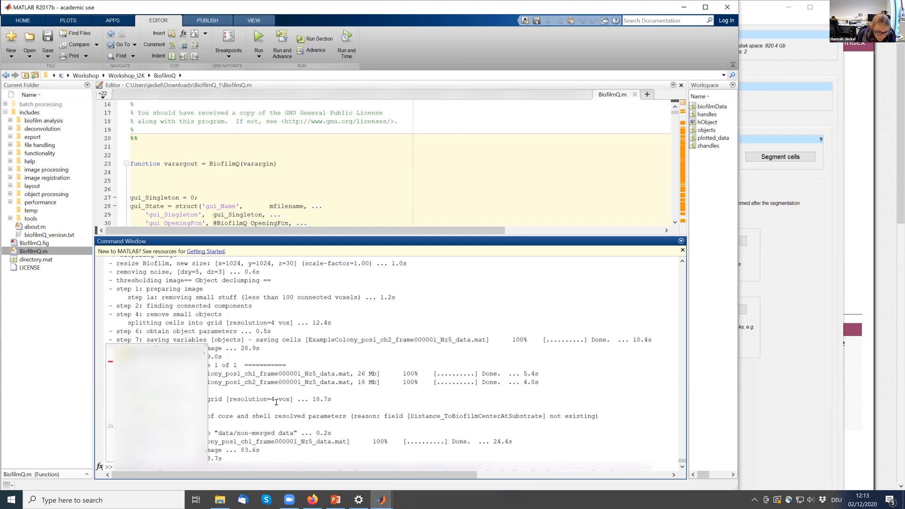
key("Escape")
key("BackSpace")
key("BackSpace")
key("BackSpace")
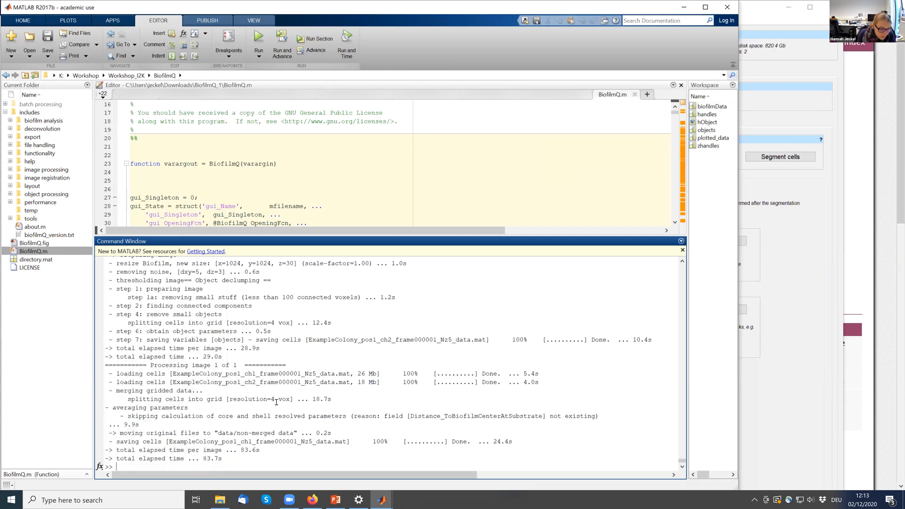
- Copy the data folder's path from File Explorer and begin a MATLAB command assigning object = load(' ') with that path
left_click(220, 500)
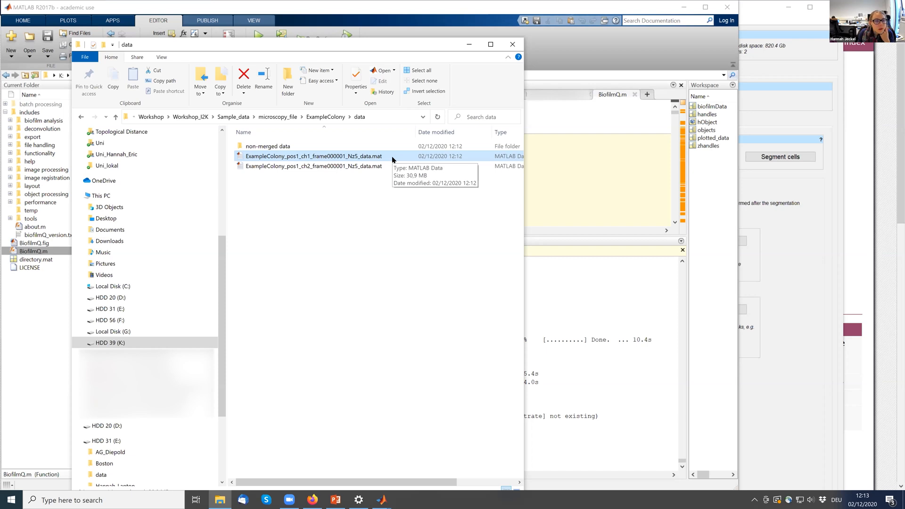
left_click(372, 119)
key("ctrl+c")
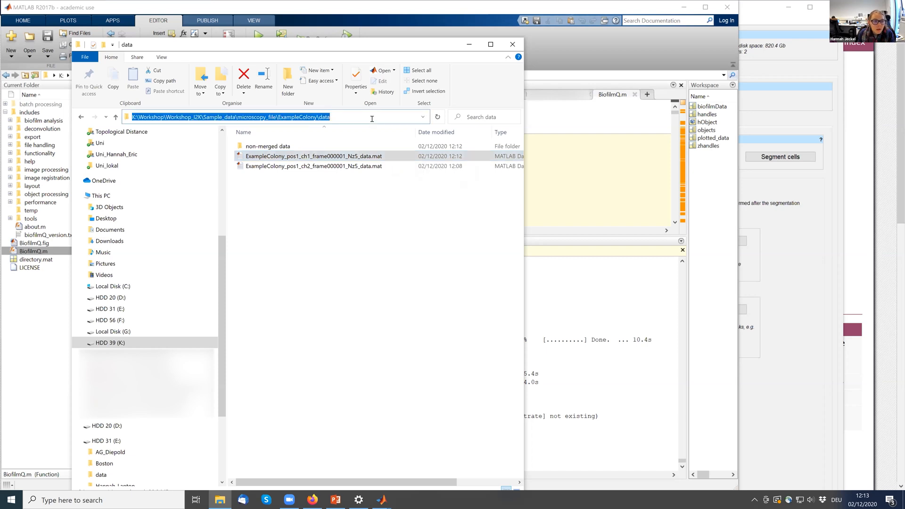
left_click(554, 454)
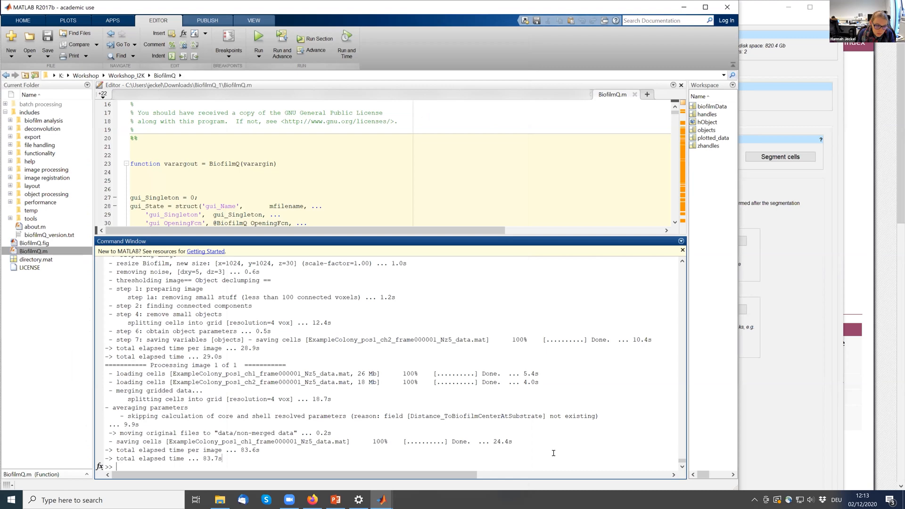
type("objec")
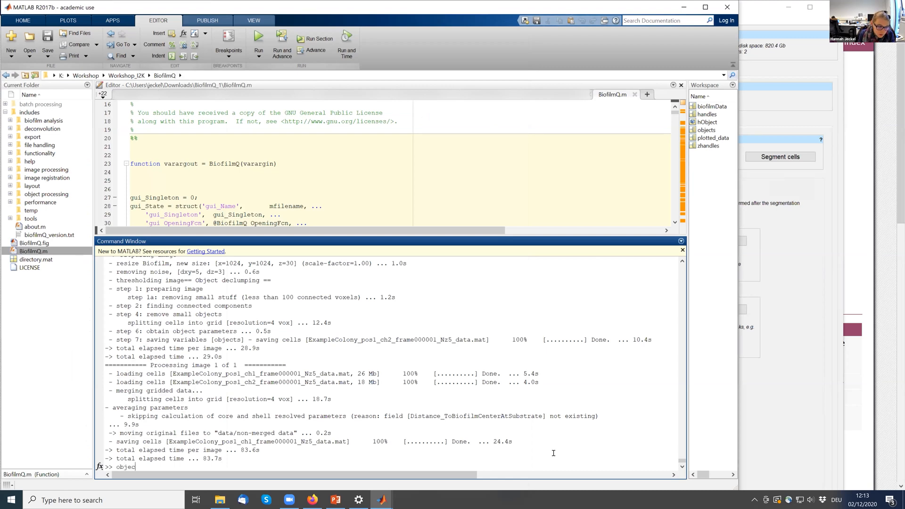
type("t = load('")
key("ctrl+v")
- Complete the load path with the copied file name \ExampleColony_pos1_ch1_frame000001_Nz5_data.mat and run the command in MATLAB
left_click(221, 500)
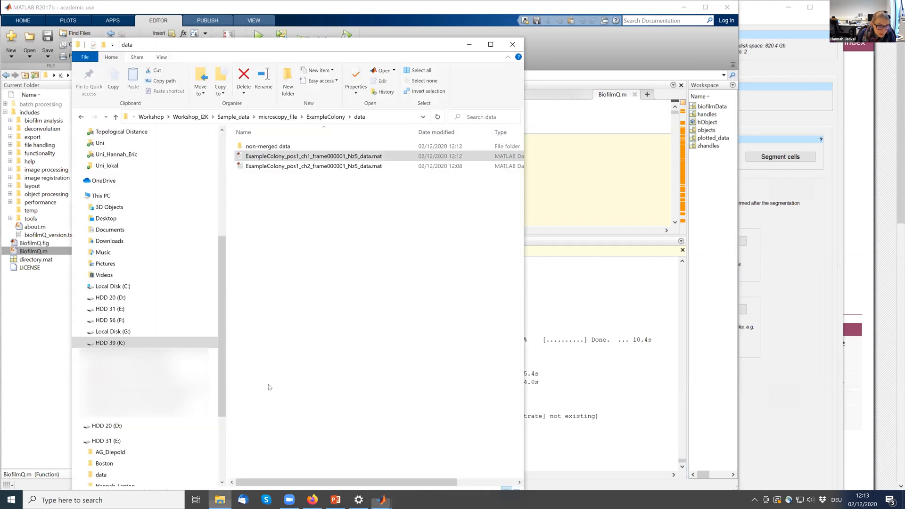
left_click(290, 158)
right_click(290, 160)
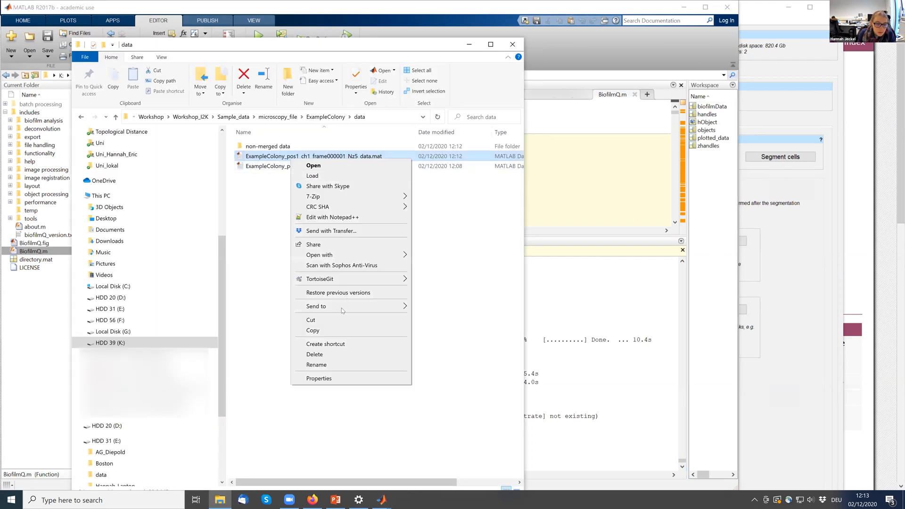
left_click(324, 367)
key("ctrl+c")
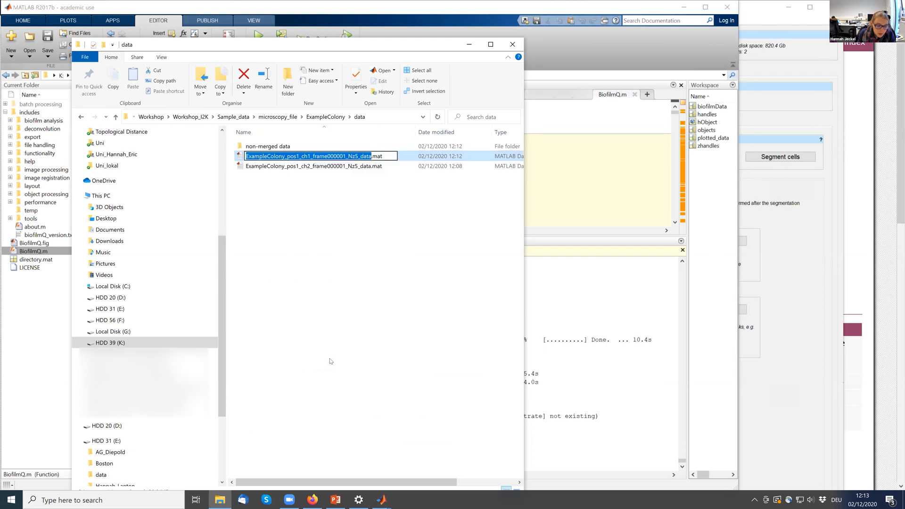
left_click(556, 448)
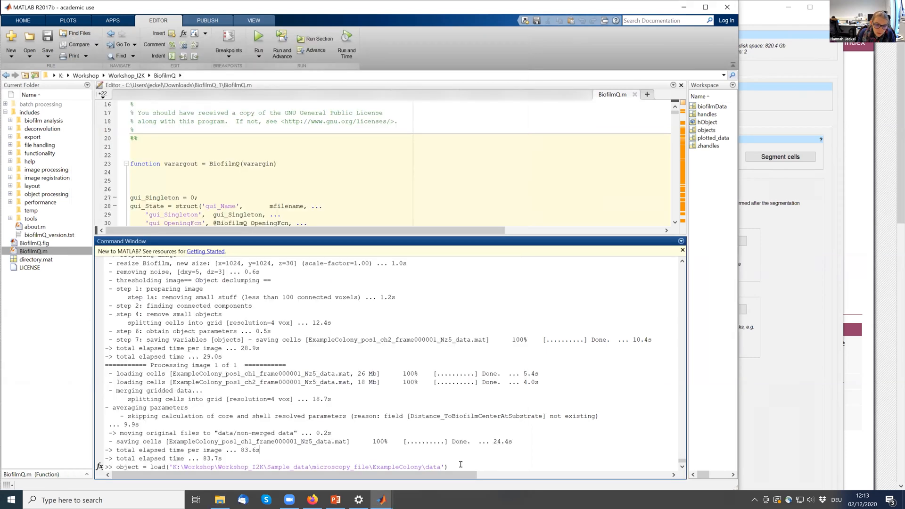
key("ctrl+v")
type(".mat")
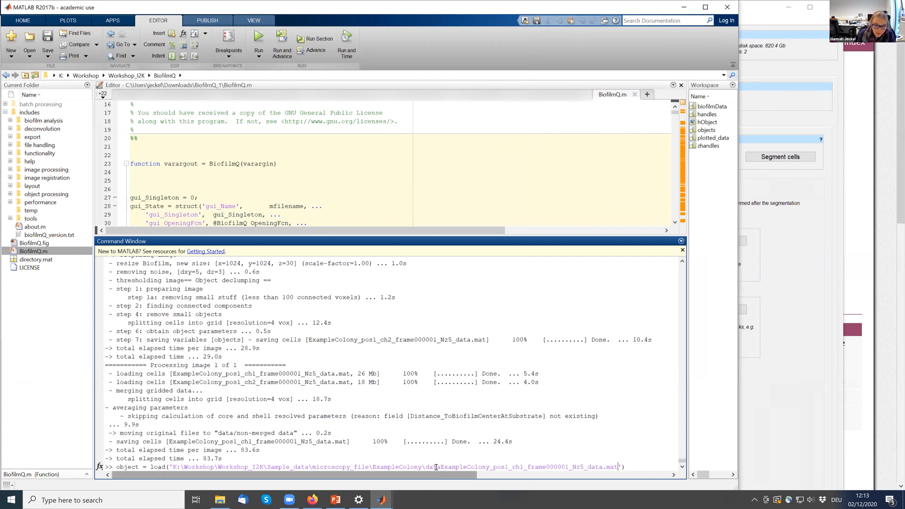
type("\\")
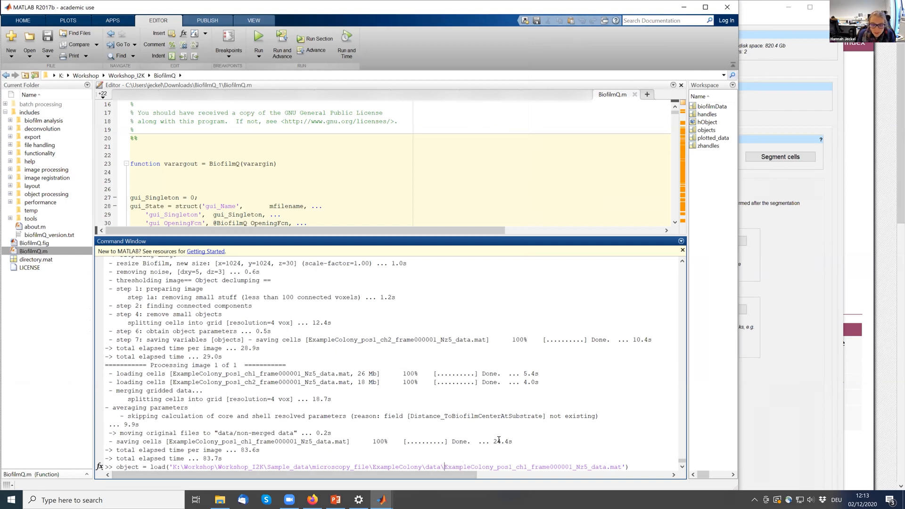
key("Return")
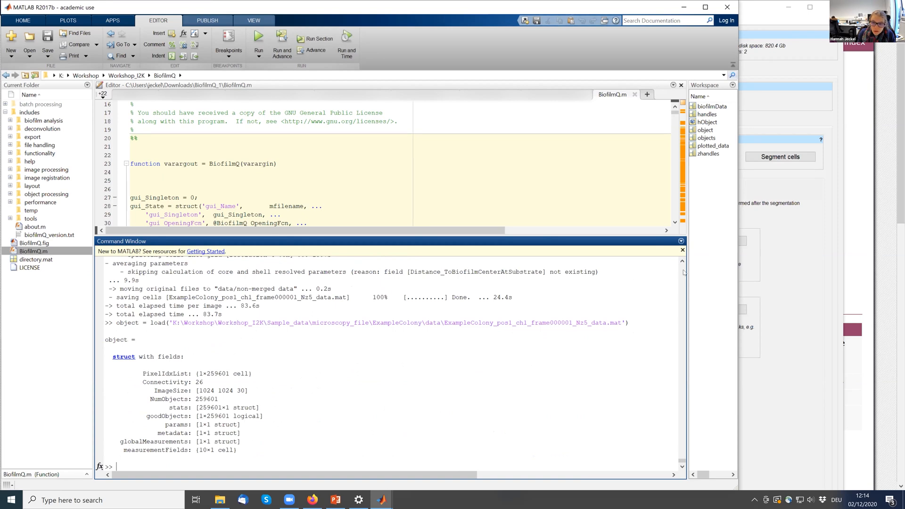
- Enlarge the workspace area and examine the NumObjects, ImageSize and params fields in the printed object structure
left_click_drag(688, 267, 436, 267)
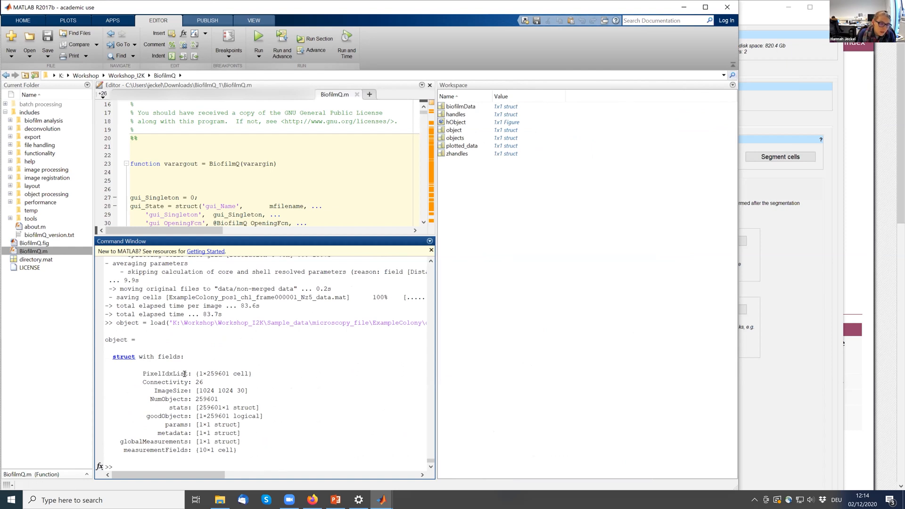
double_click(206, 400)
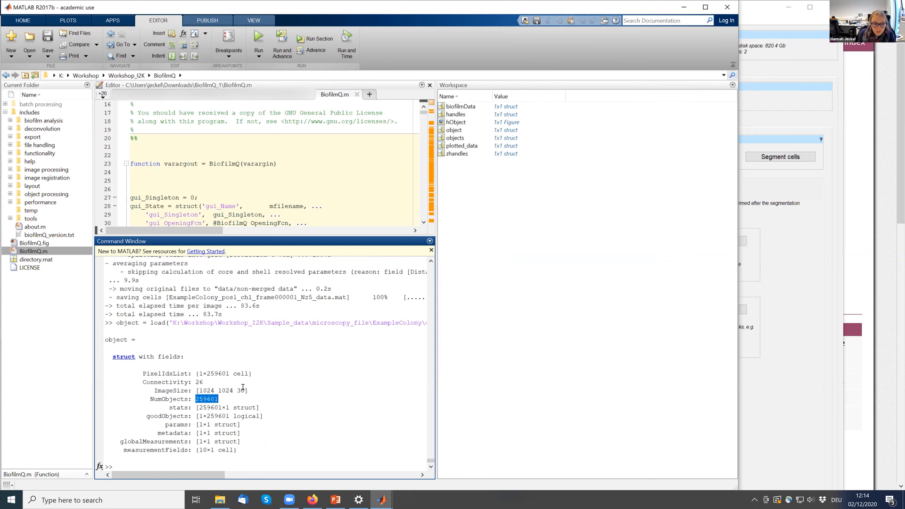
double_click(242, 390)
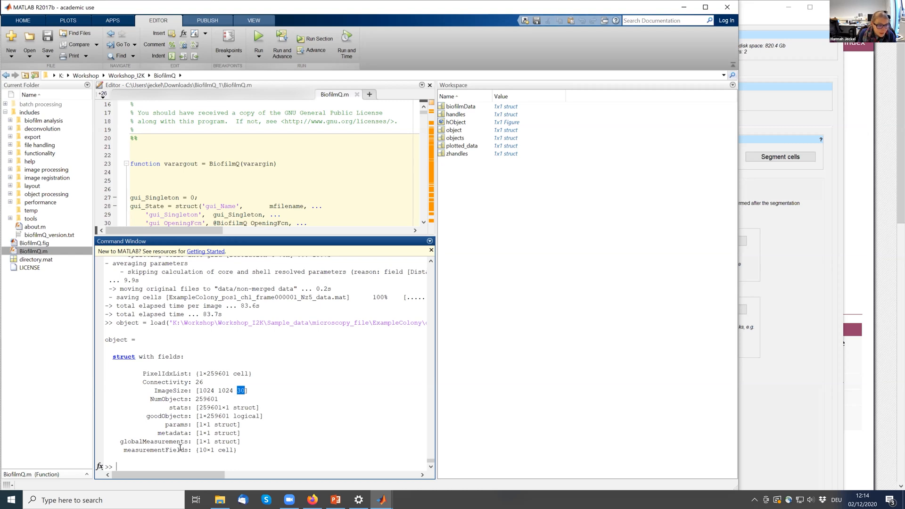
double_click(174, 424)
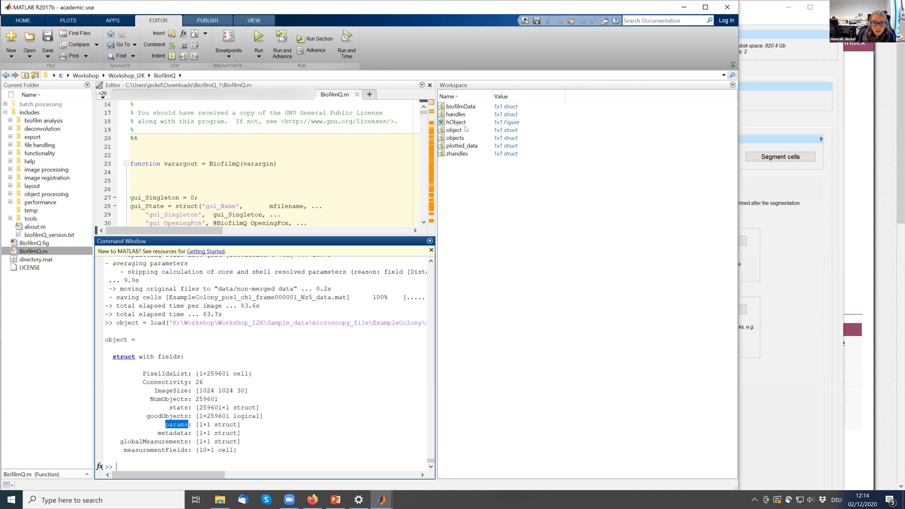
- Open the workspace variable object and drill into its stats field
left_click(447, 131)
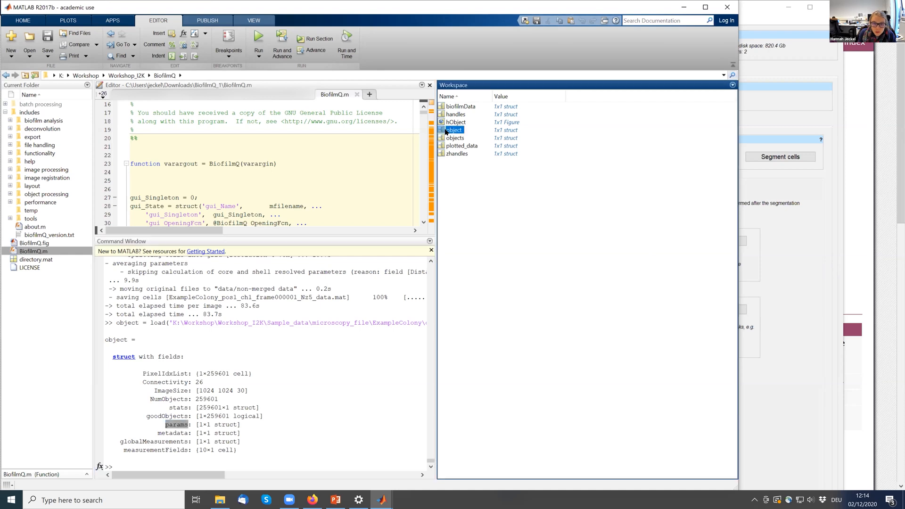
double_click(454, 130)
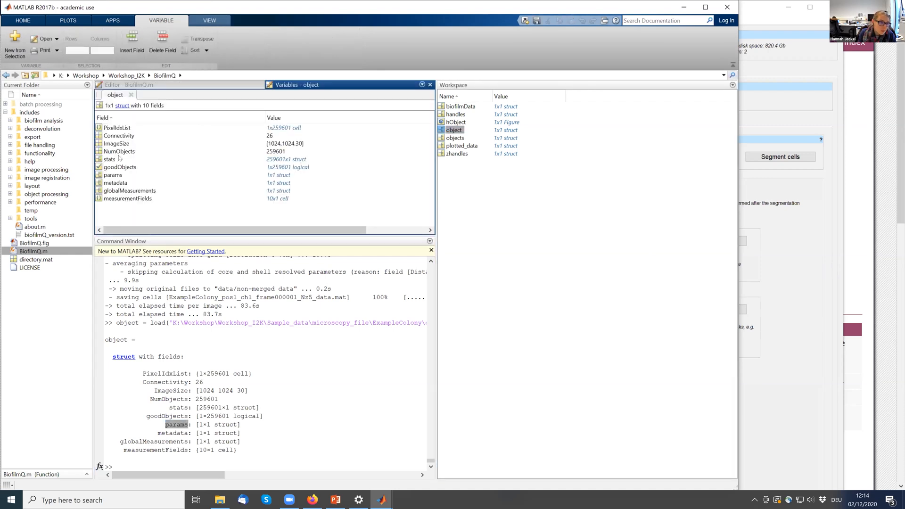
double_click(104, 161)
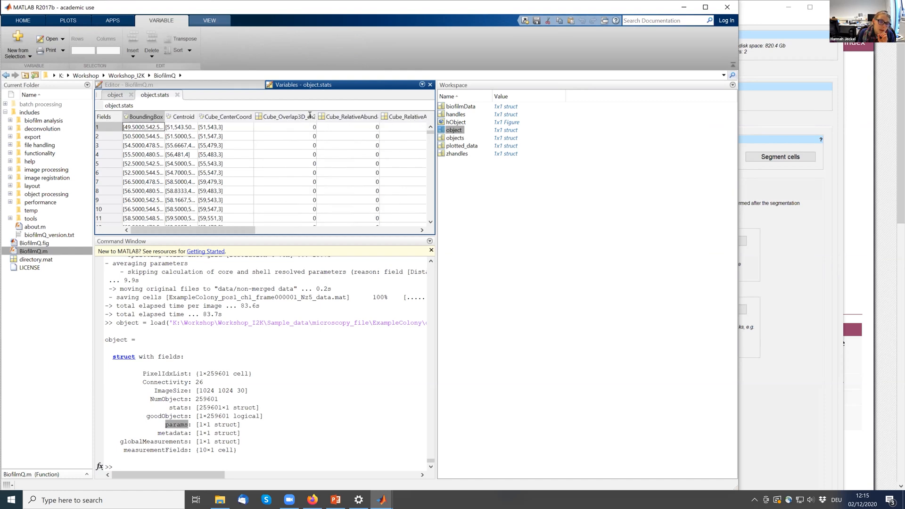
- Examine the measurement columns of object.stats, from BoundingBox to Shape_Volume, and look through the rows of individual cubes
left_click_drag(235, 230, 266, 230)
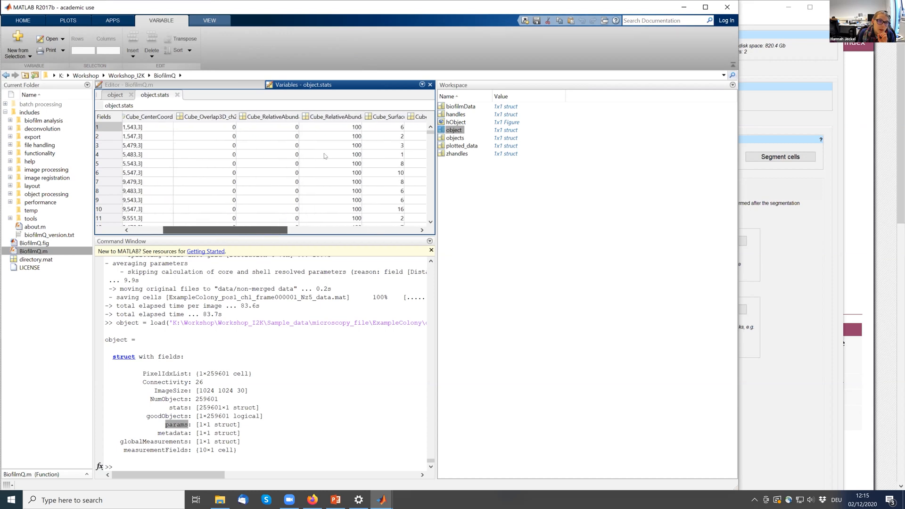
left_click_drag(282, 230, 345, 231)
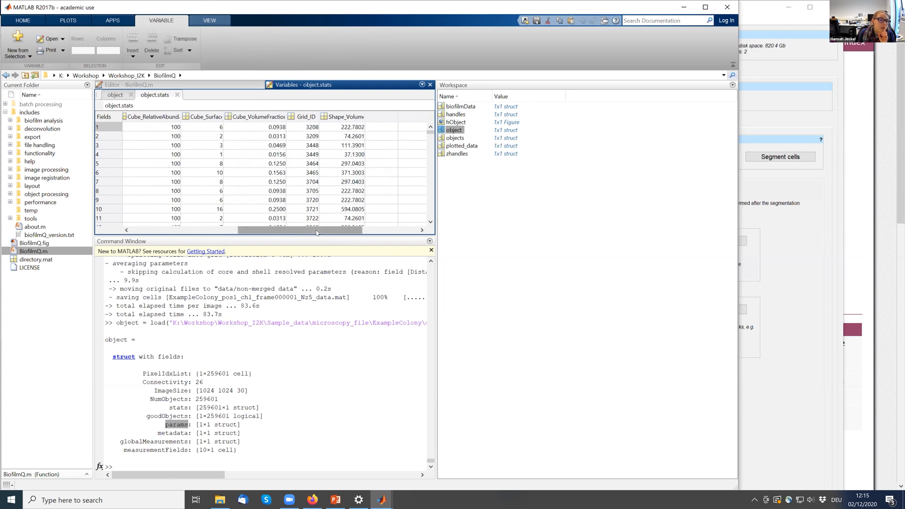
left_click_drag(286, 228, 187, 210)
scroll(215, 190, "down", 7)
scroll(182, 175, "down", 15)
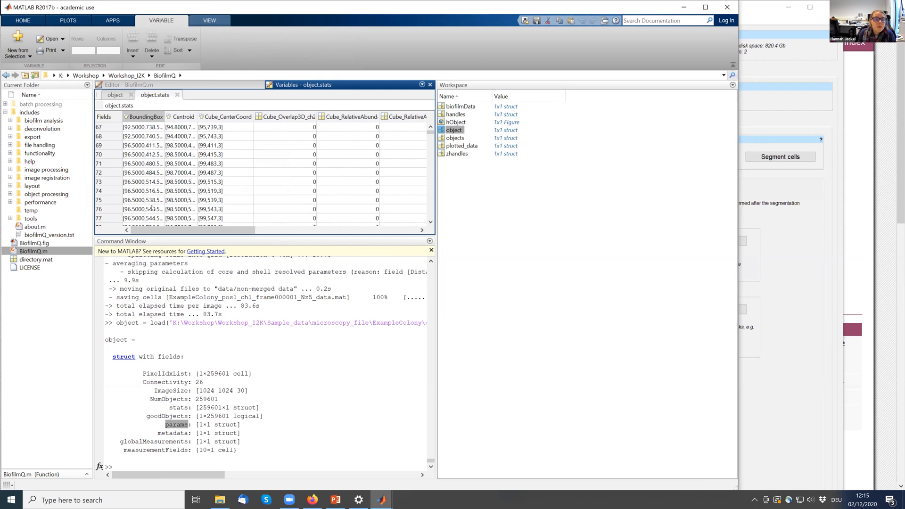
left_click(107, 164)
scroll(181, 178, "down", 1)
scroll(181, 178, "down", 4)
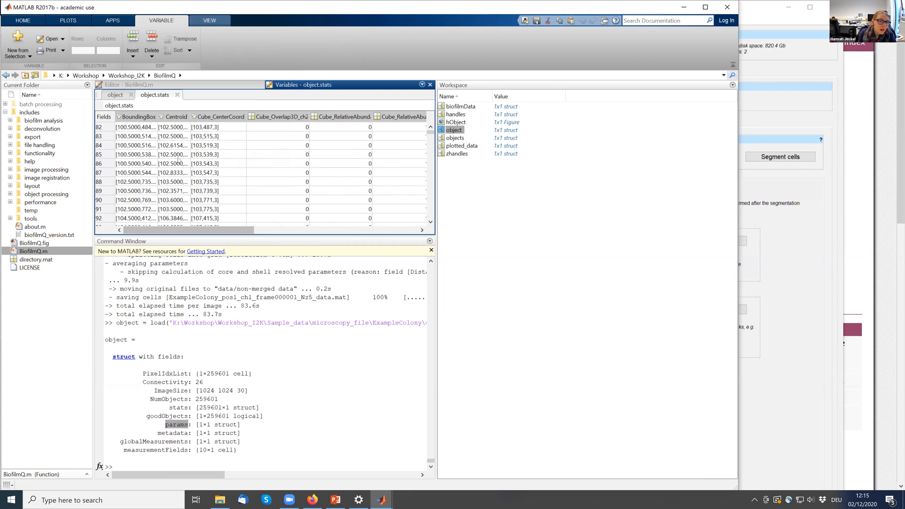
scroll(179, 161, "up", 17)
scroll(182, 161, "up", 10)
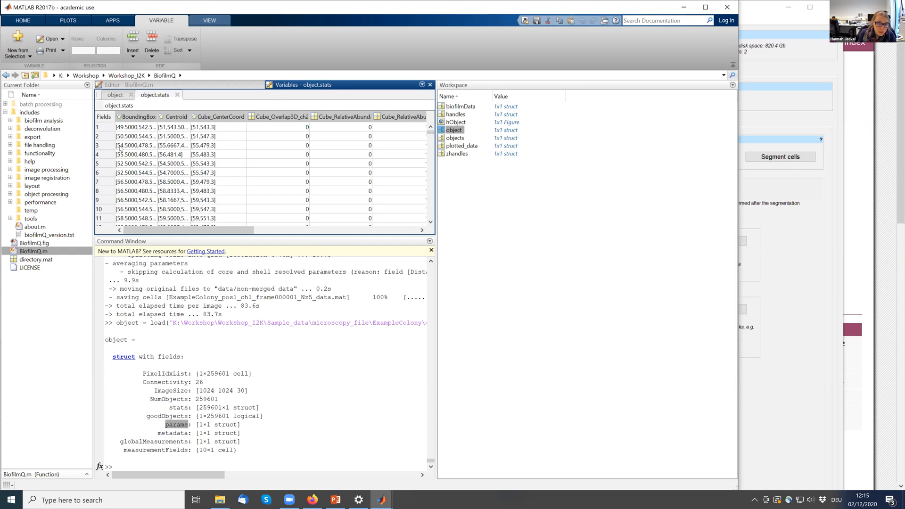
- Open the metadata field of object and its data structure, and examine the cropRange entry
left_click(115, 95)
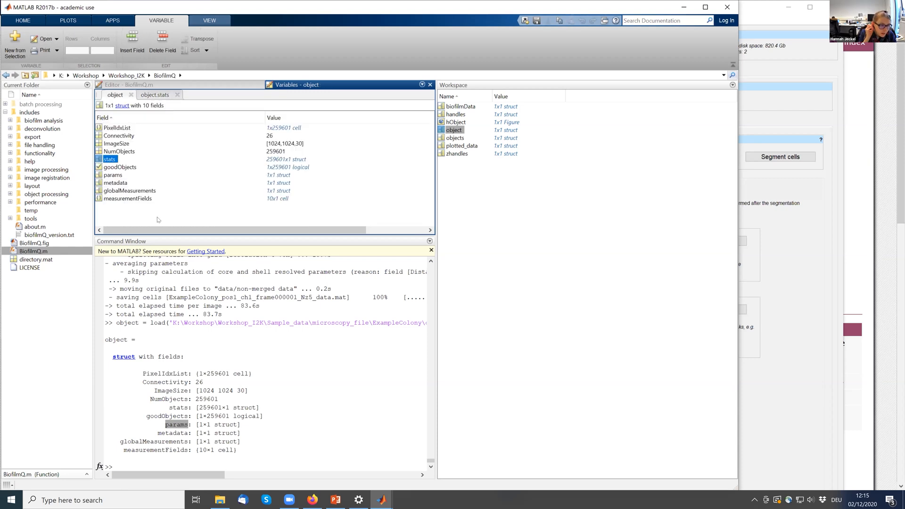
double_click(118, 183)
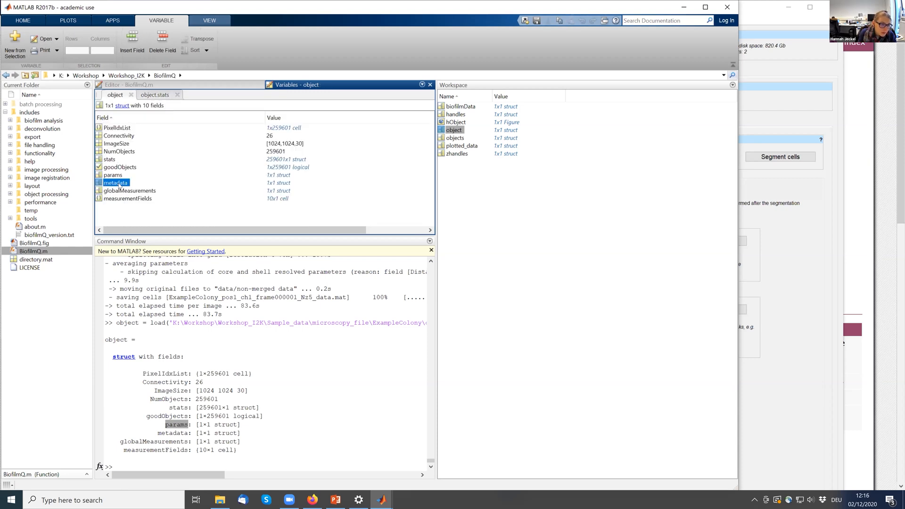
double_click(104, 128)
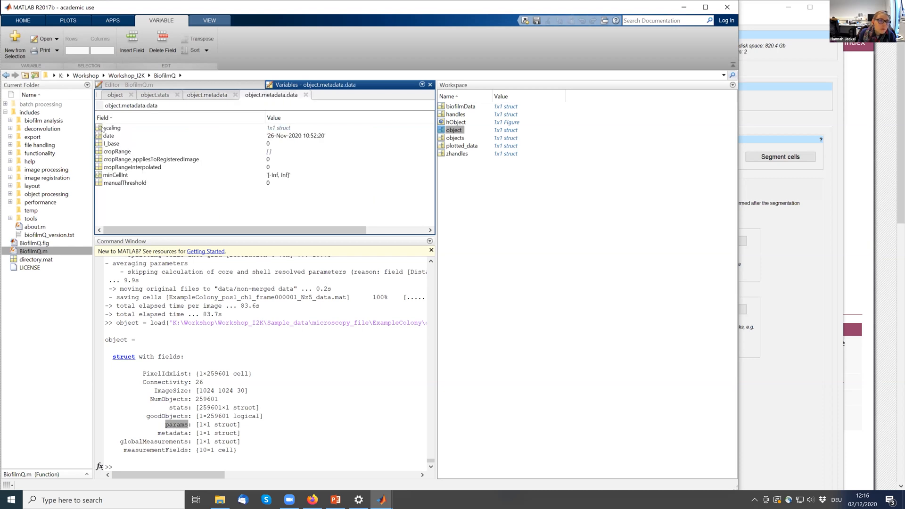
left_click(125, 153)
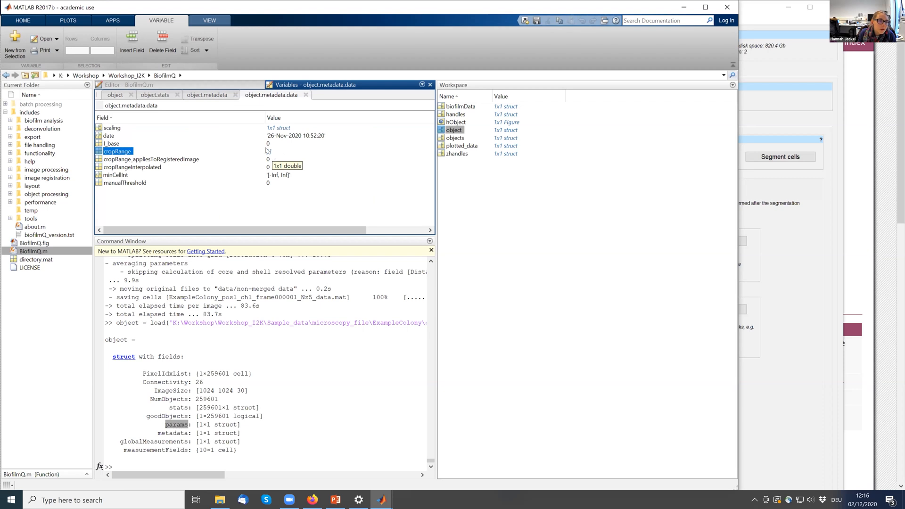
- Open the params field of object, look through the stored processing parameters including mergeChannel2 and noise_kernelSize, and close it
left_click(115, 95)
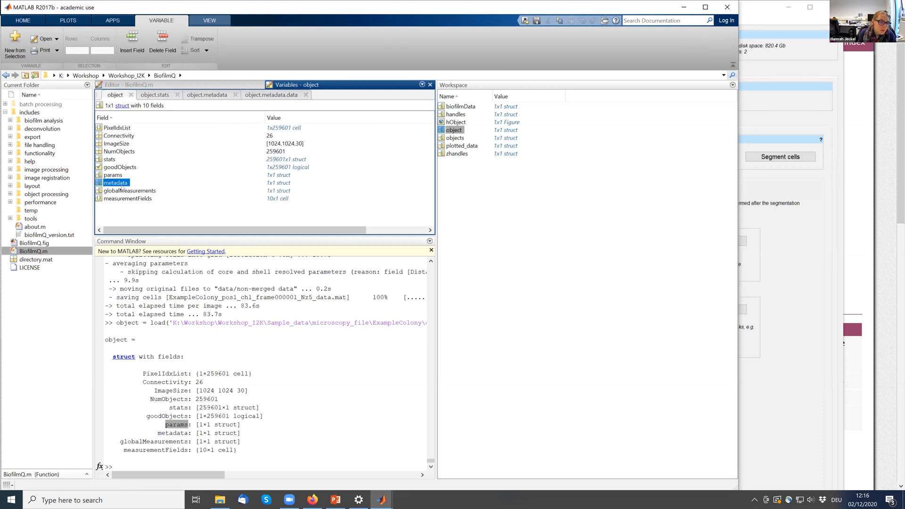
double_click(114, 176)
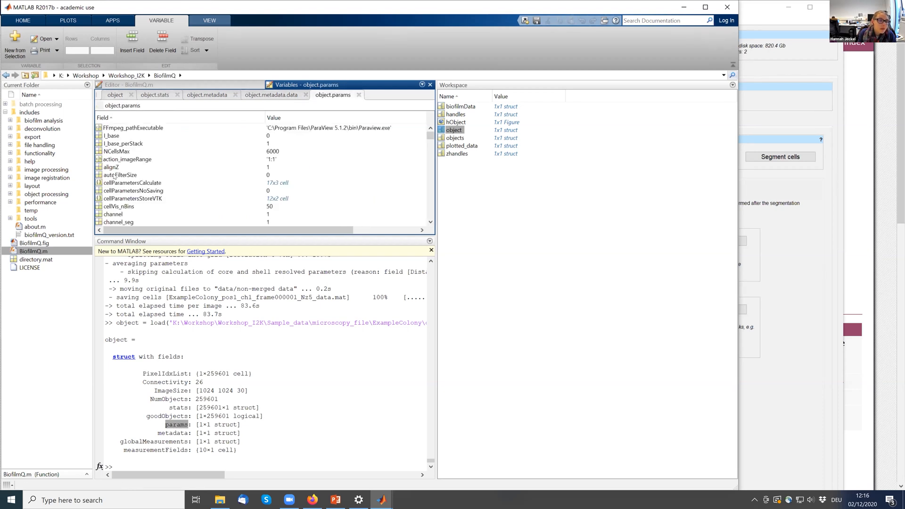
scroll(114, 175, "down", 10)
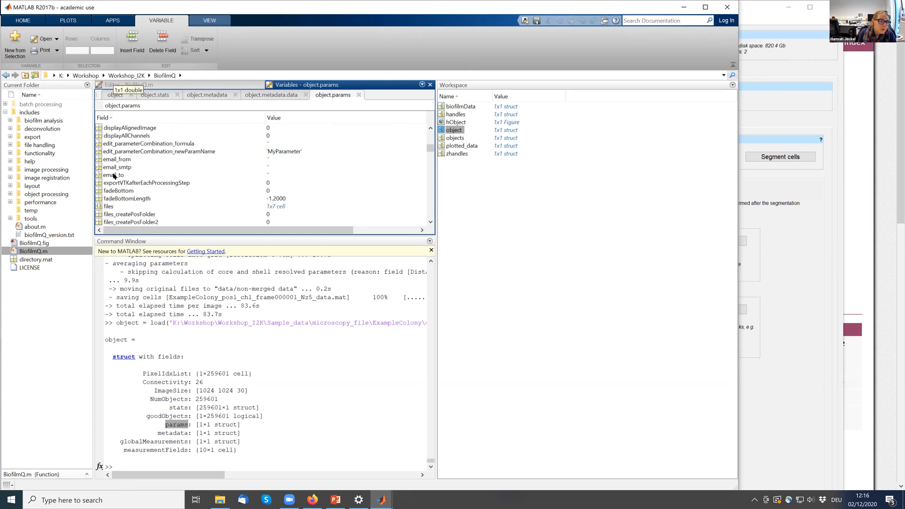
scroll(114, 175, "down", 8)
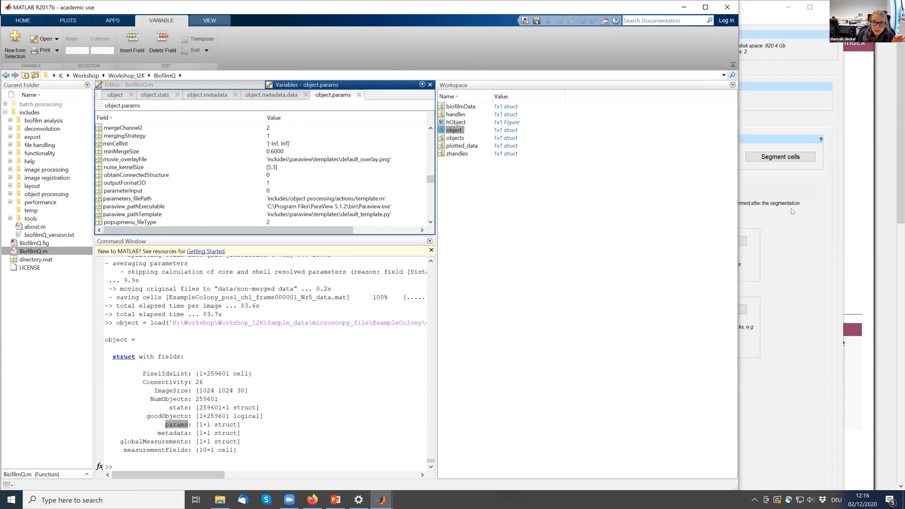
key("alt+Tab")
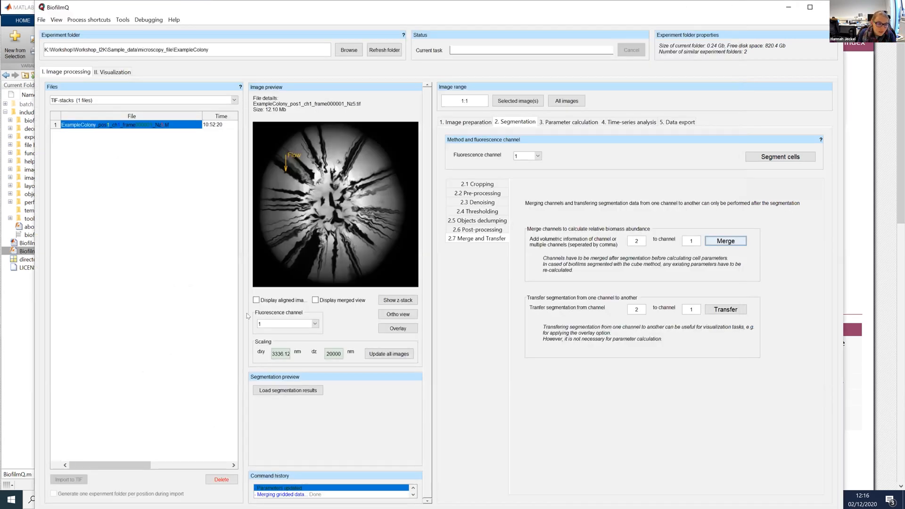
left_click(14, 404)
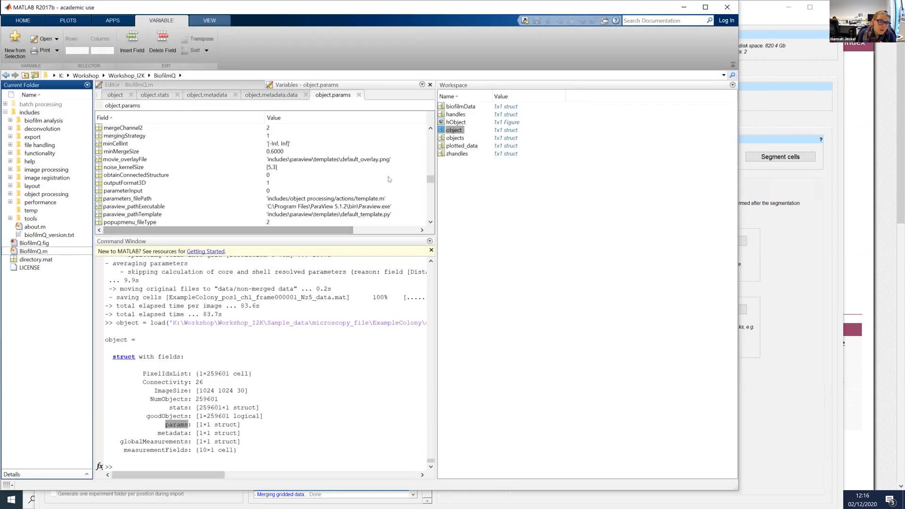
left_click_drag(434, 181, 429, 134)
left_click(359, 94)
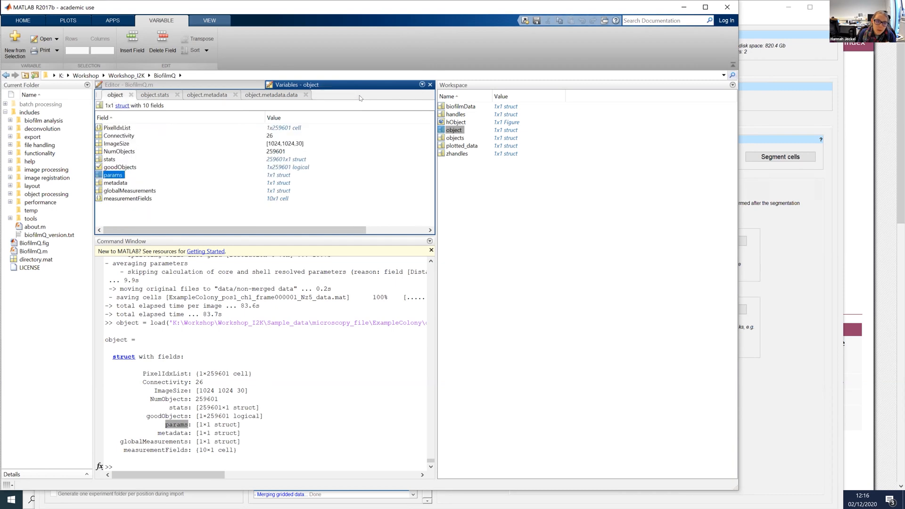
- Minimize MATLAB and bring the BiofilmQ window back to the front
left_click(445, 131)
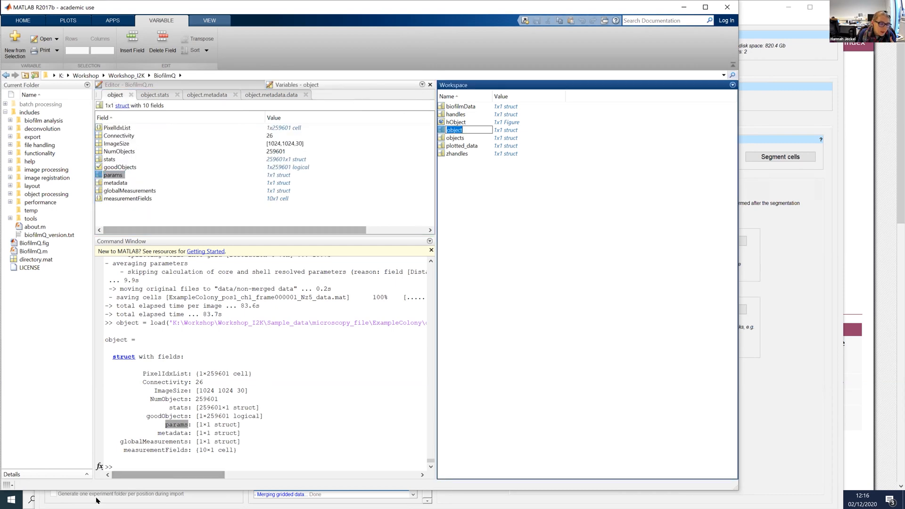
left_click(683, 7)
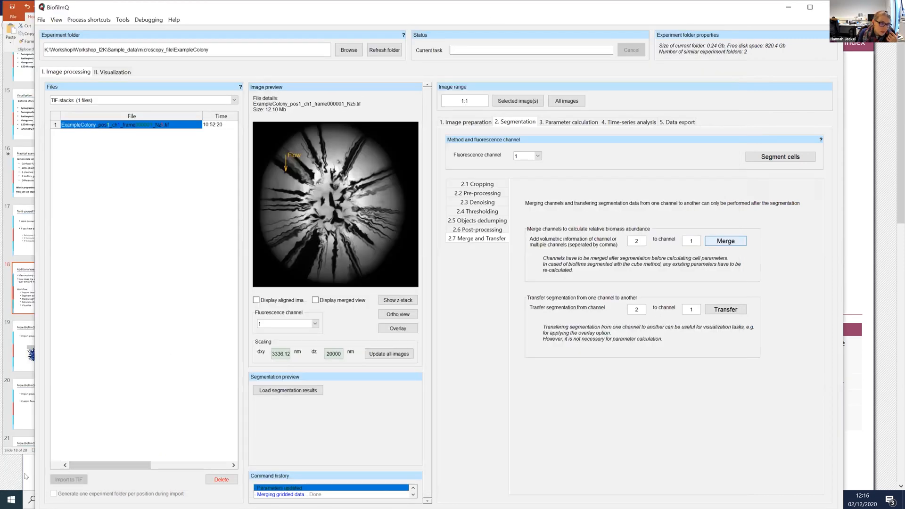
left_click(788, 7)
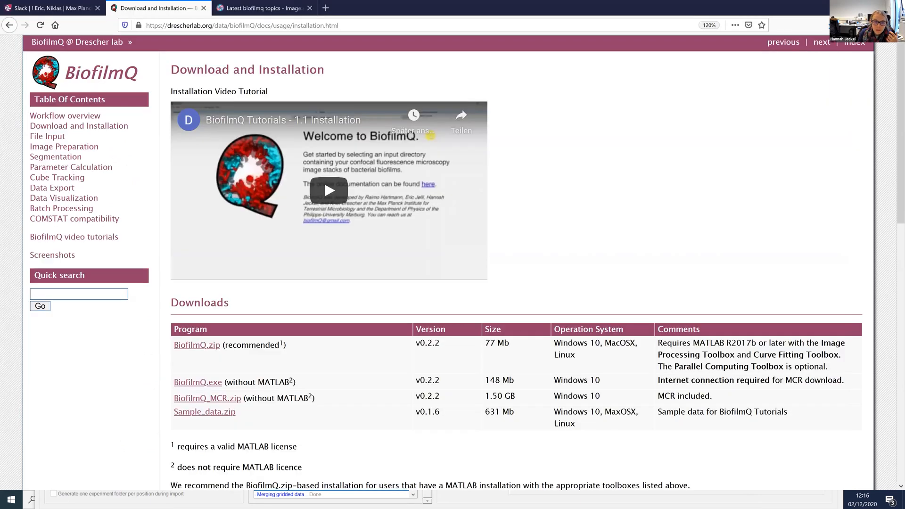
key("alt+Tab")
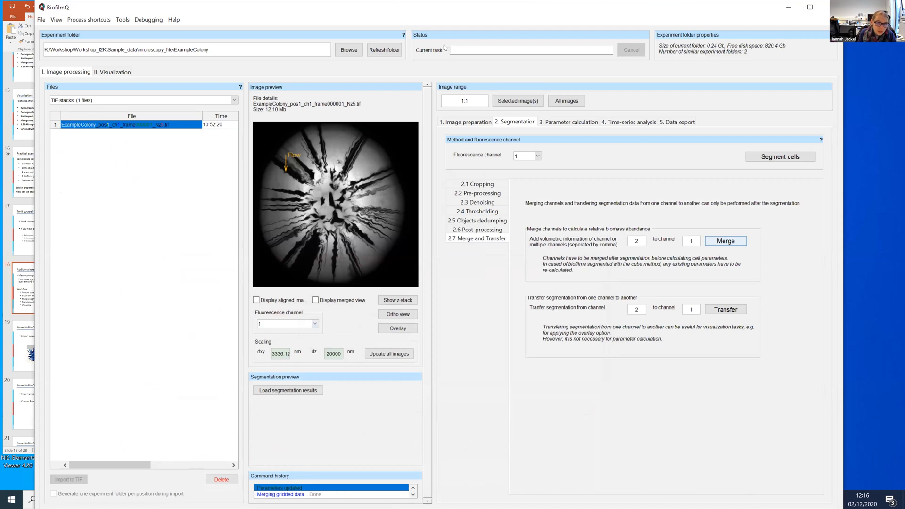
- Load the segmentation results of fluorescence channel 1 and look through the list of available parameters
left_click(292, 393)
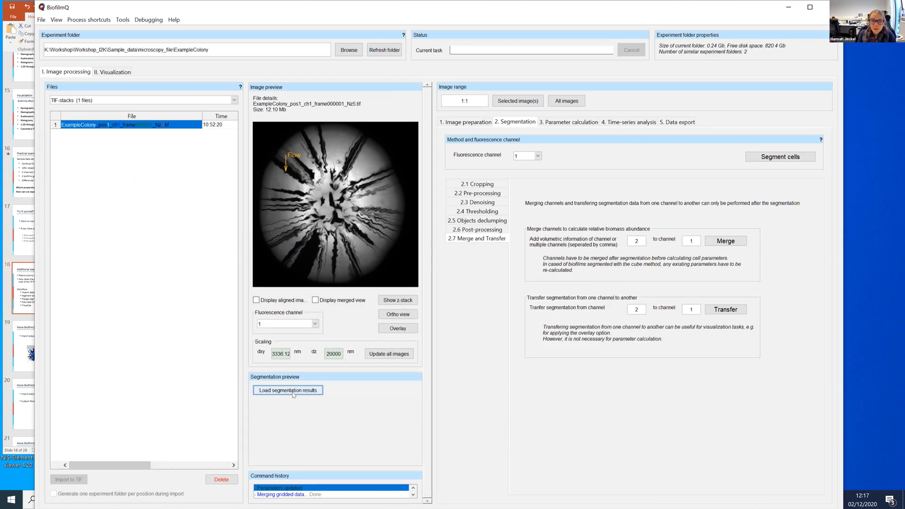
left_click(293, 391)
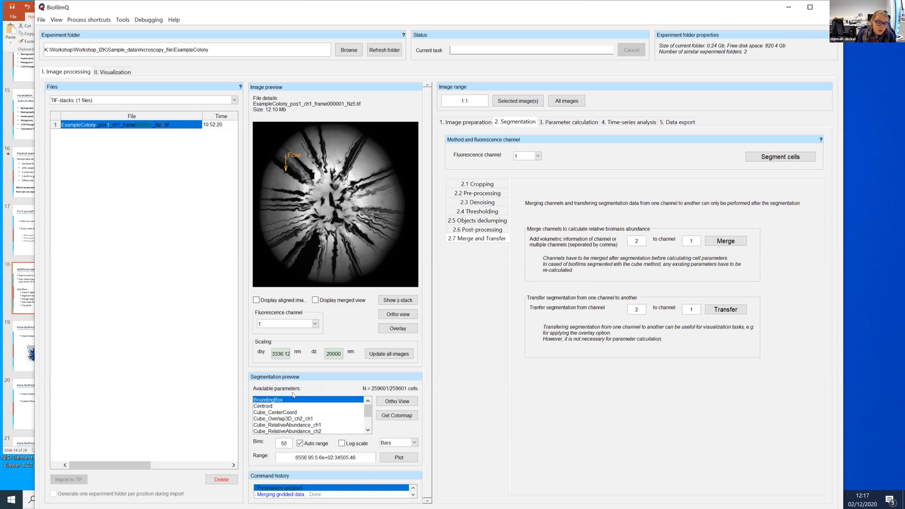
scroll(371, 422, "down", 2)
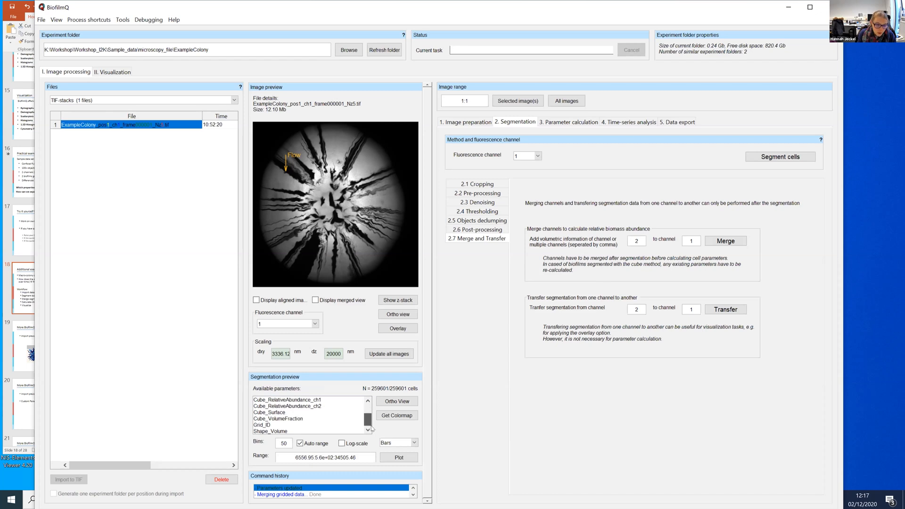
scroll(311, 415, "up", 3)
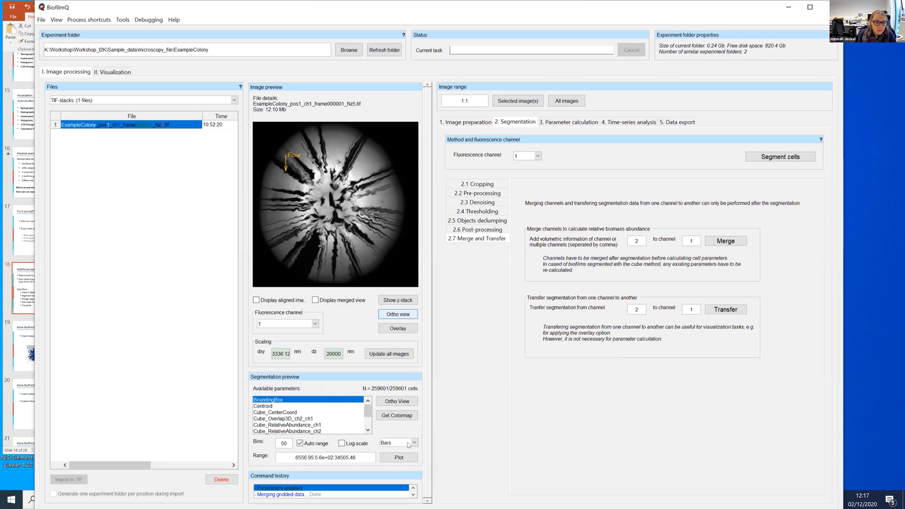
- Display Shape_Volume in the segmentation's orthogonal view, examine the lower z-slices of the colony, and close the viewer
left_click_drag(368, 412, 372, 424)
left_click(275, 431)
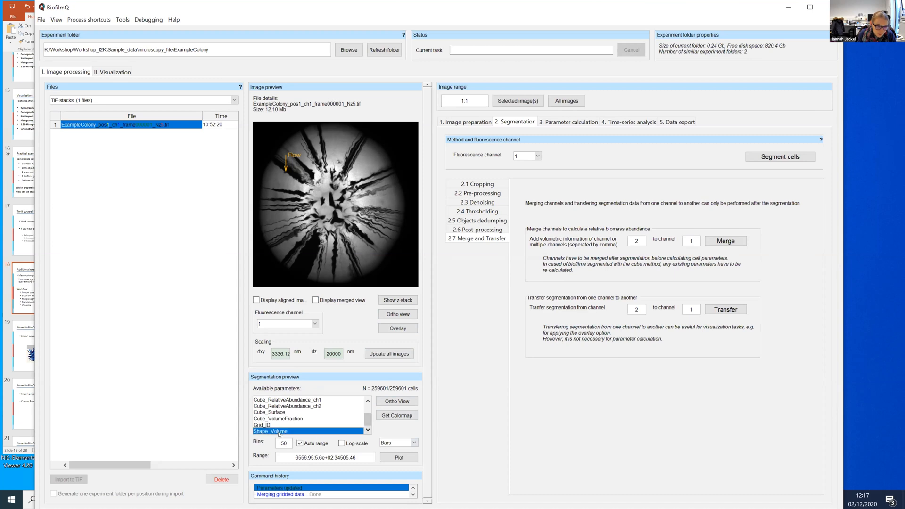
left_click(398, 401)
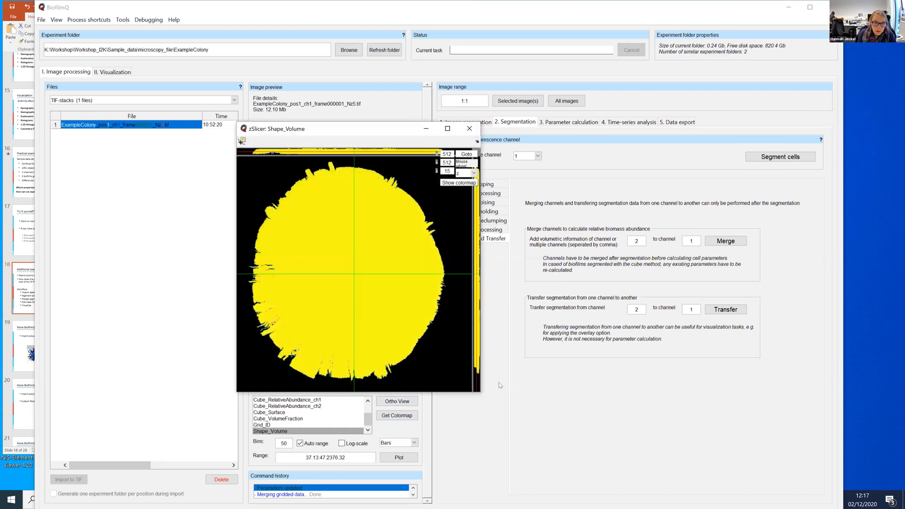
left_click_drag(365, 129, 368, 129)
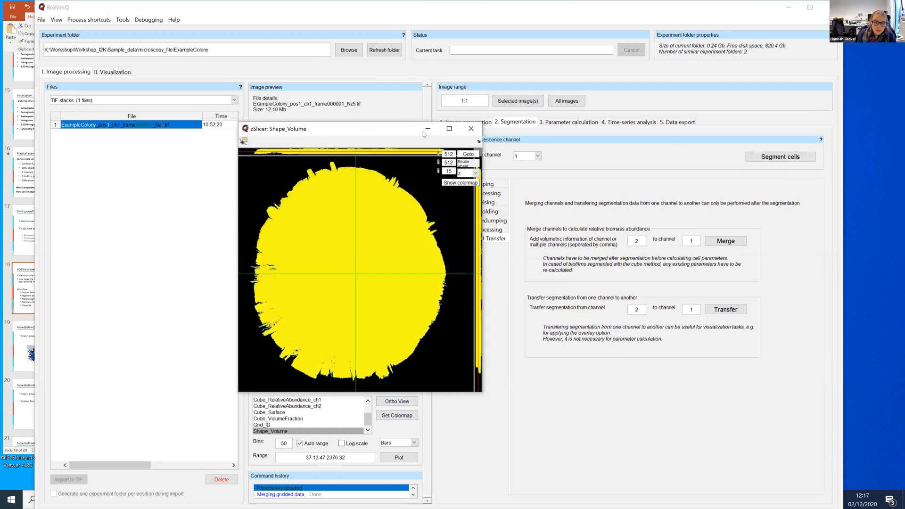
left_click_drag(422, 132, 629, 110)
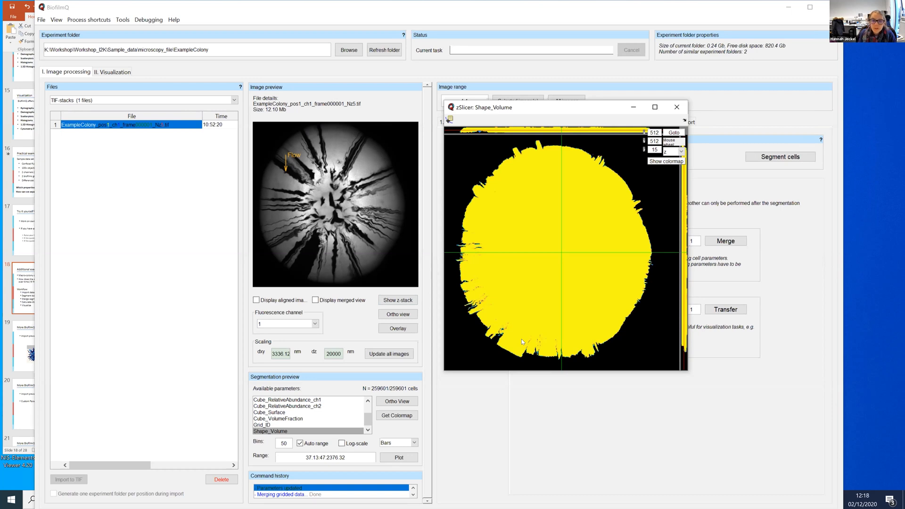
scroll(571, 260, "down", 7)
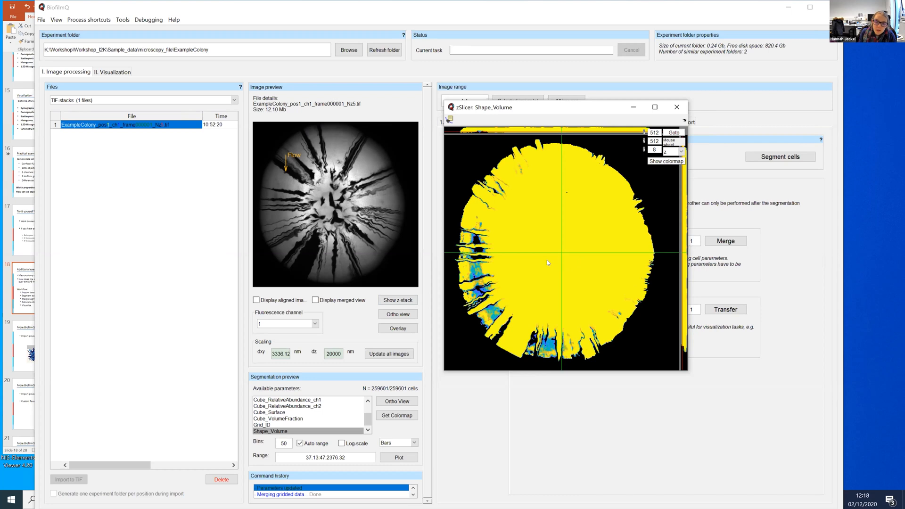
scroll(547, 261, "up", 1)
scroll(548, 262, "down", 6)
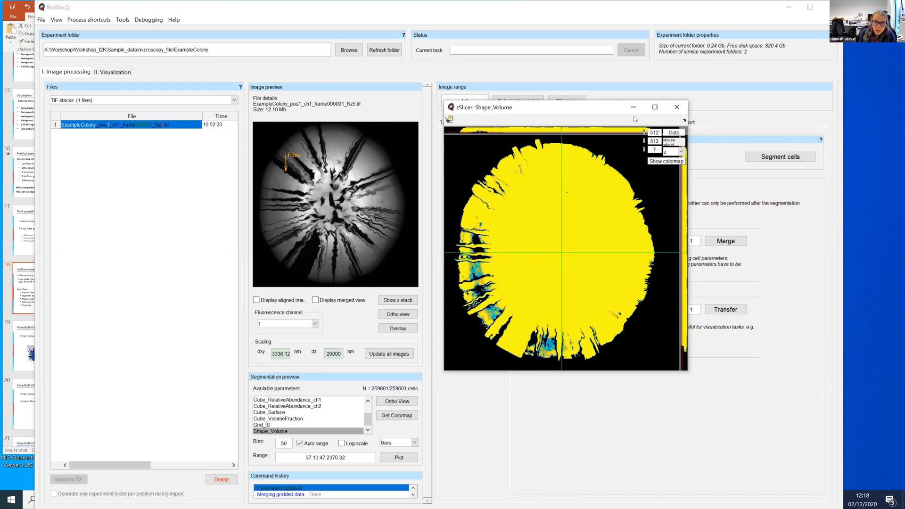
left_click(676, 107)
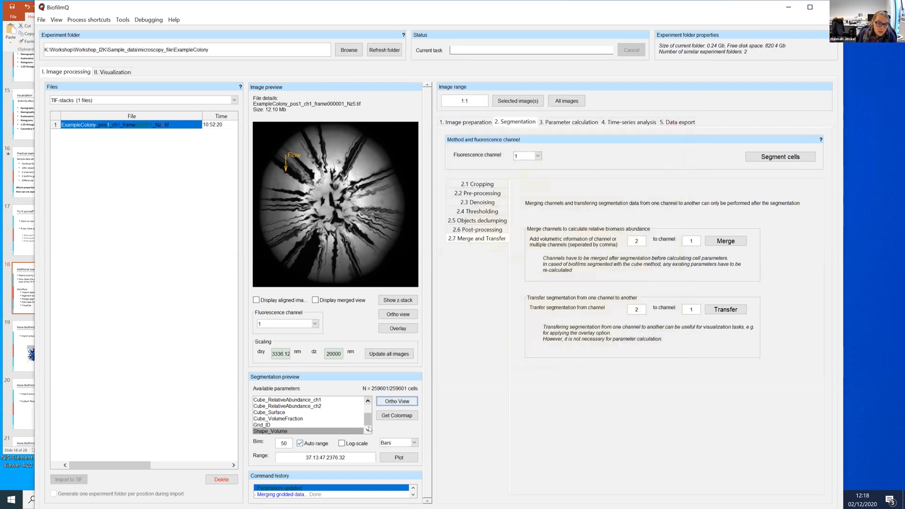
- Display Cube_Overlap3D_ch2_ch1 in the orthogonal view with its colormap, examine several z-slices, and close the viewer
left_click_drag(368, 424, 368, 420)
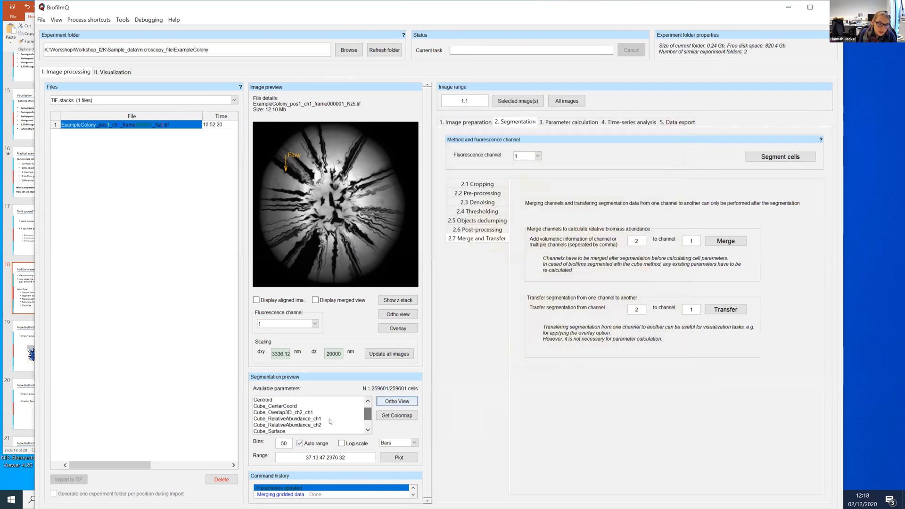
left_click(290, 412)
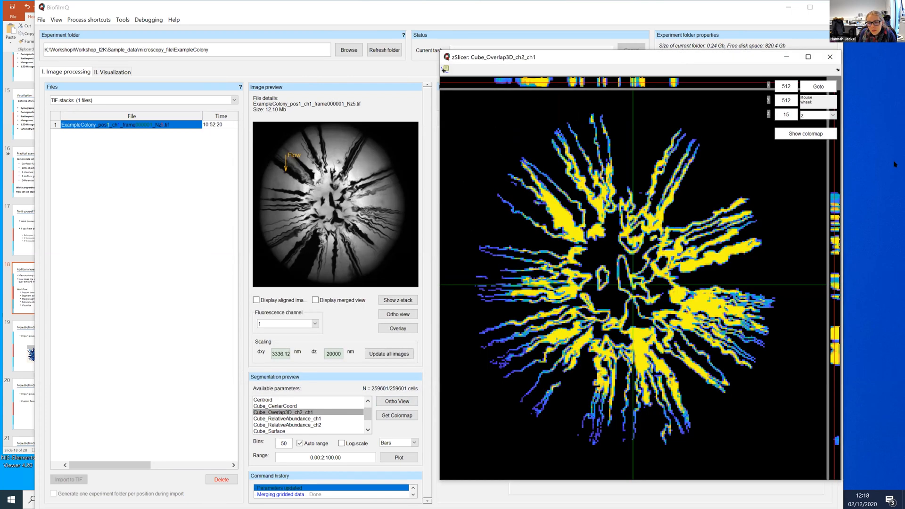
left_click(800, 136)
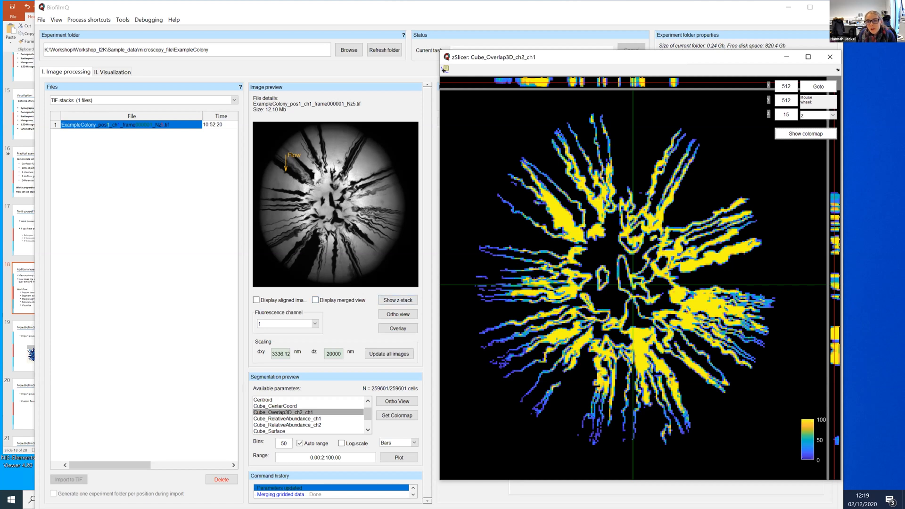
scroll(589, 248, "down", 1)
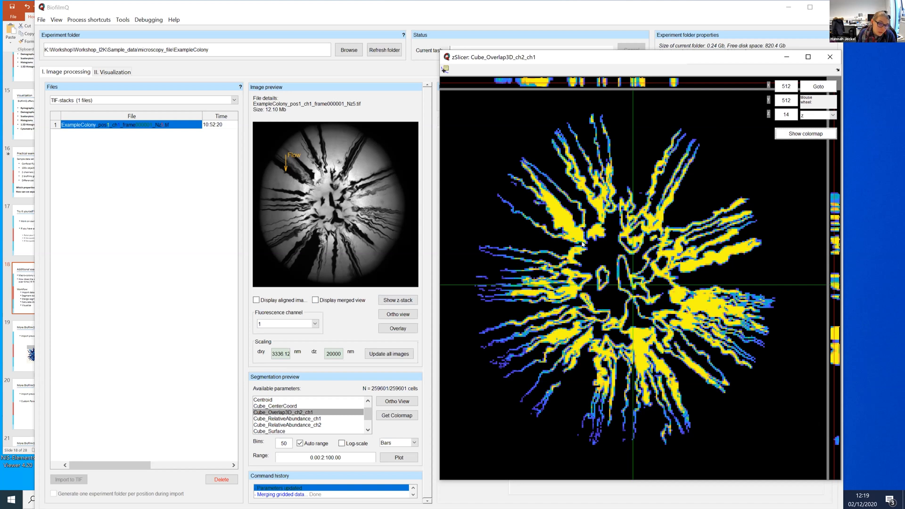
scroll(582, 243, "down", 6)
scroll(582, 243, "up", 5)
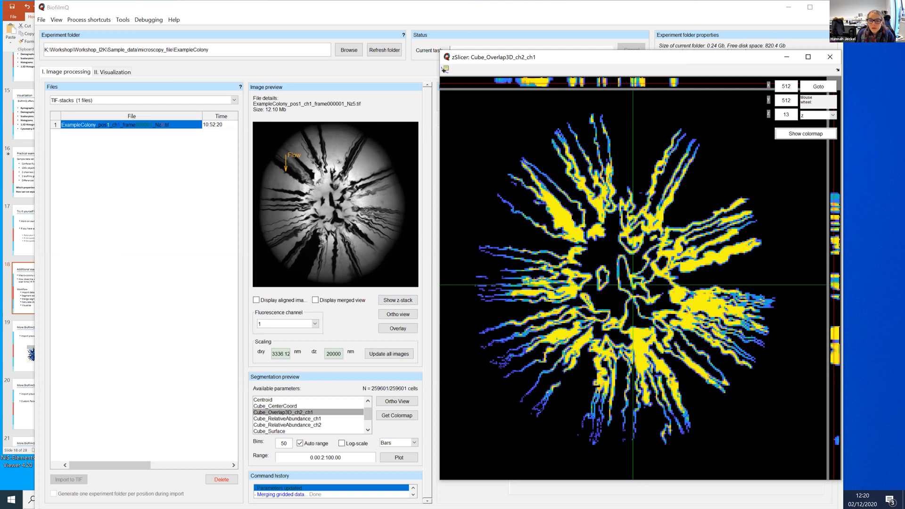
left_click(830, 57)
- View Cube_RelativeAbundance_ch1 and Cube_RelativeAbundance_ch2 in the orthogonal view, and maximize the BiofilmQ window
left_click(306, 418)
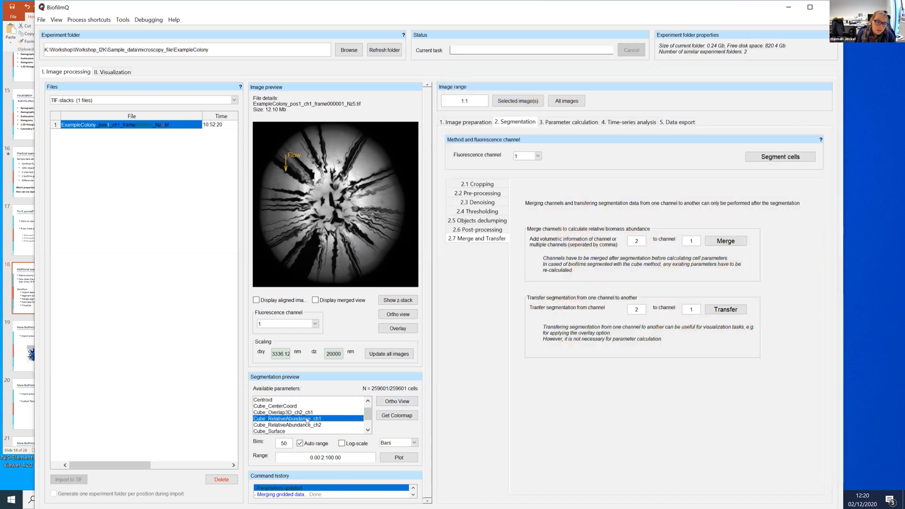
left_click(393, 403)
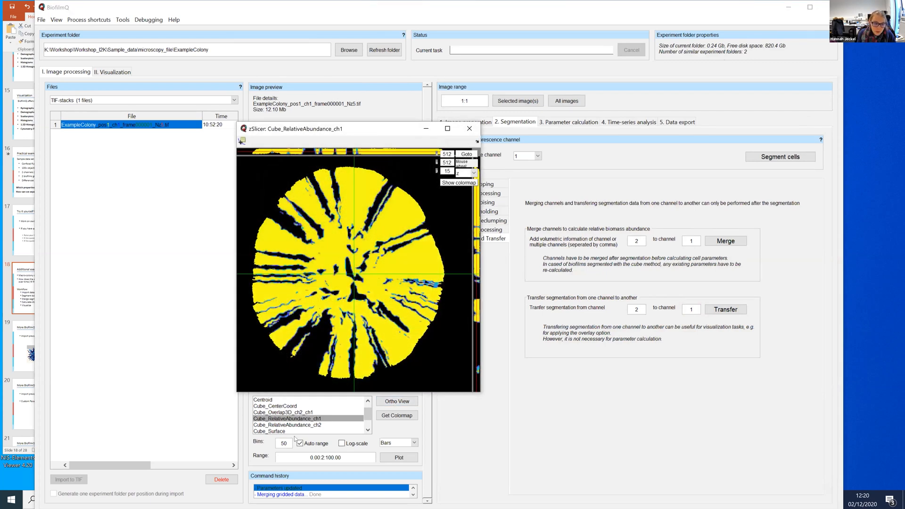
left_click(361, 424)
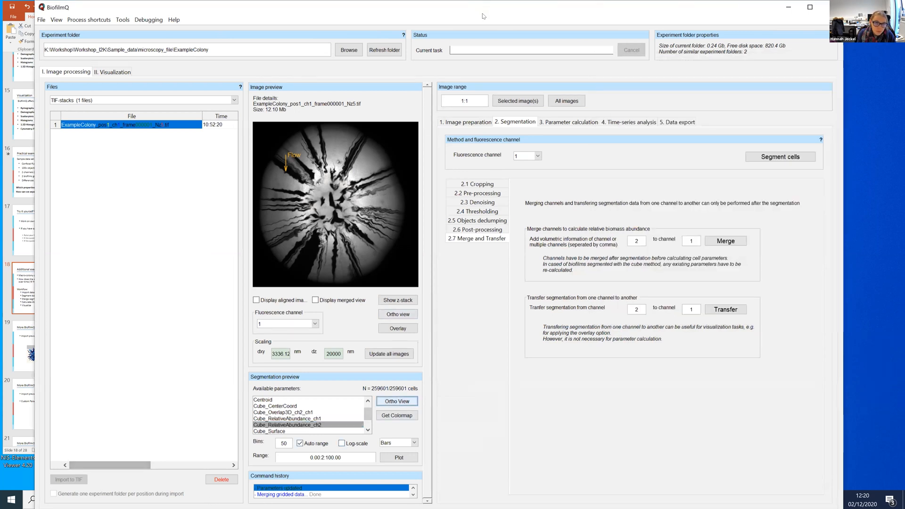
double_click(514, 7)
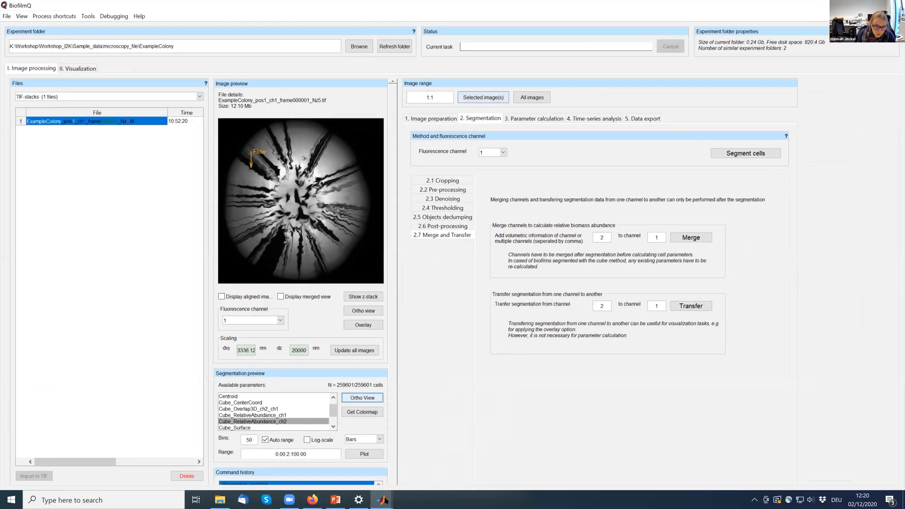
- Compare the Cube_RelativeAbundance_ch1 and Cube_RelativeAbundance_ch2 orthogonal views side by side, and close both viewers
mouse_move(384, 500)
left_click(475, 471)
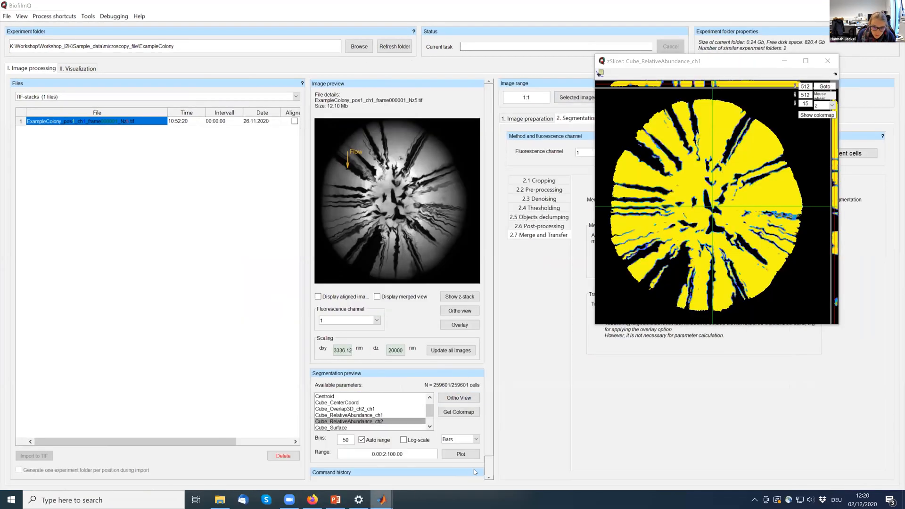
left_click(440, 460)
left_click(662, 60)
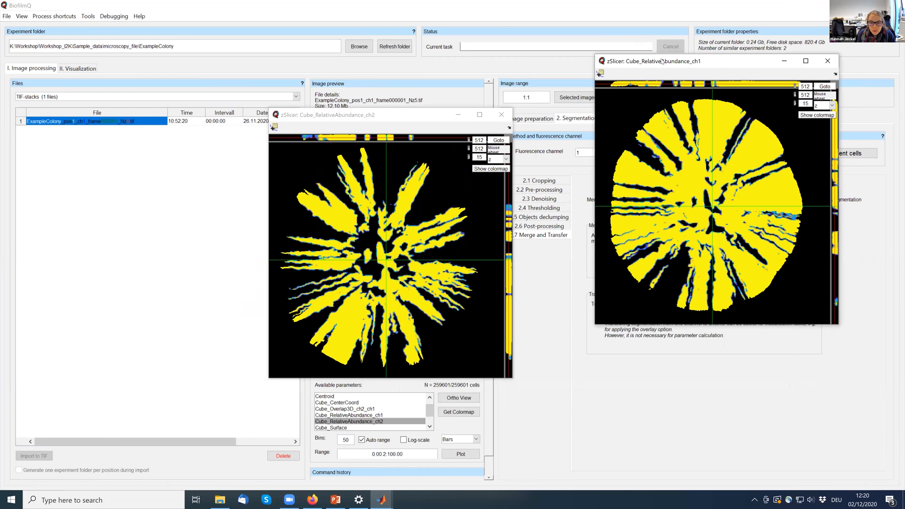
left_click_drag(577, 118, 581, 119)
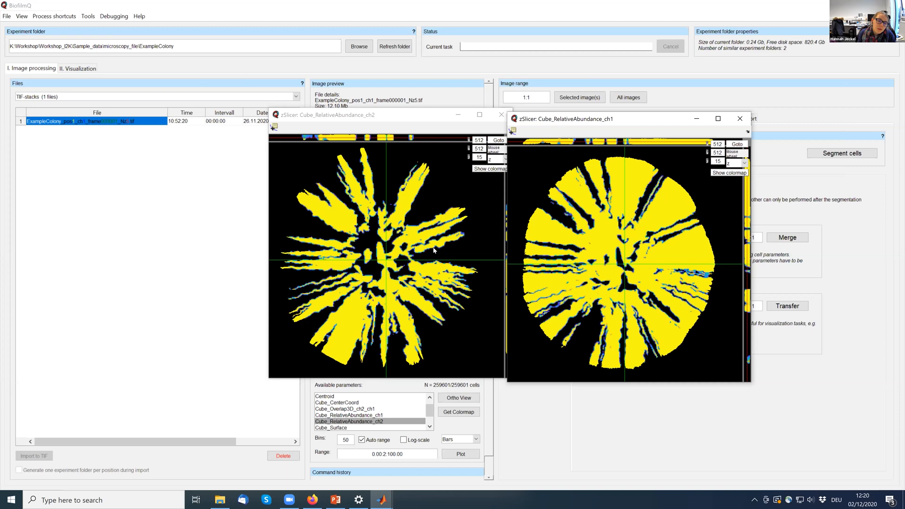
left_click(484, 171)
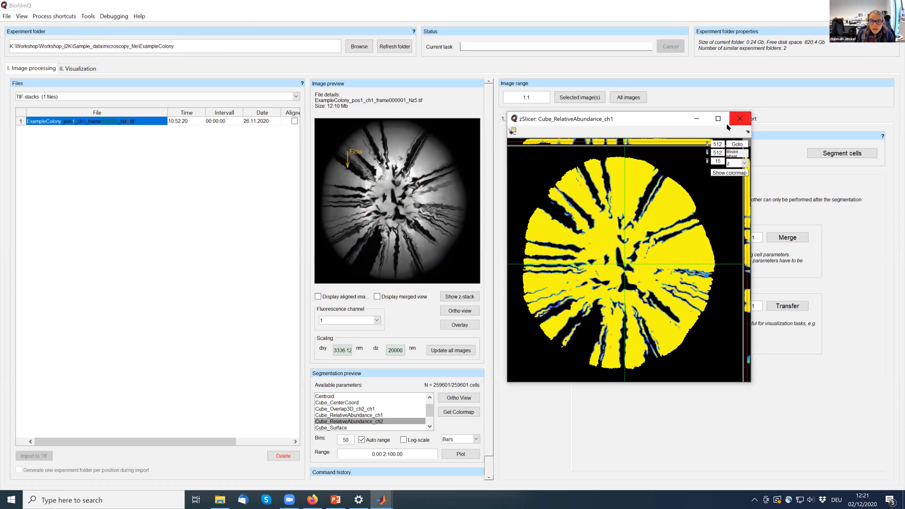
left_click(739, 118)
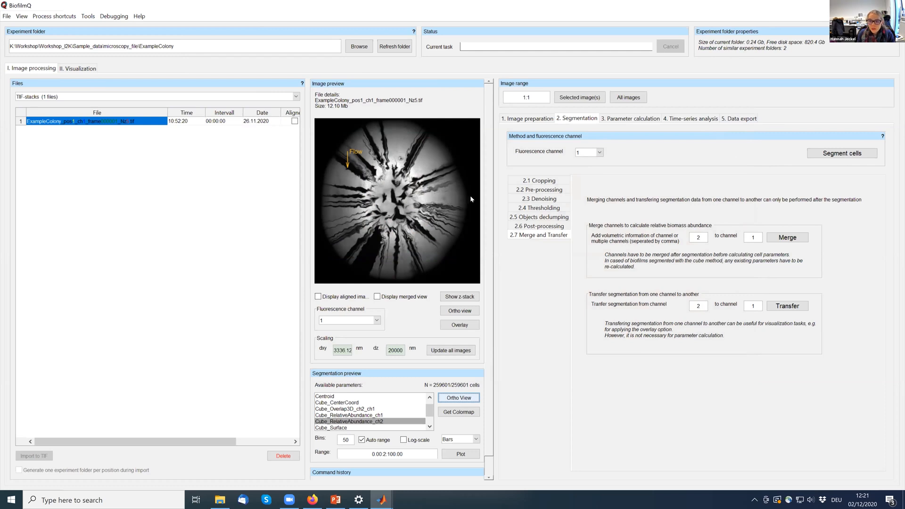
- Enable only the Distance to center biofilm parameter and calculate the object parameters
left_click(646, 120)
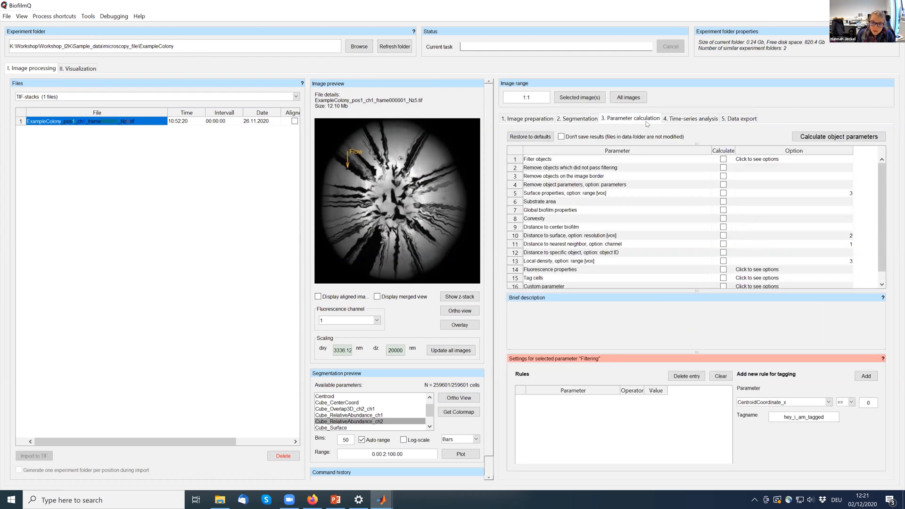
left_click(533, 228)
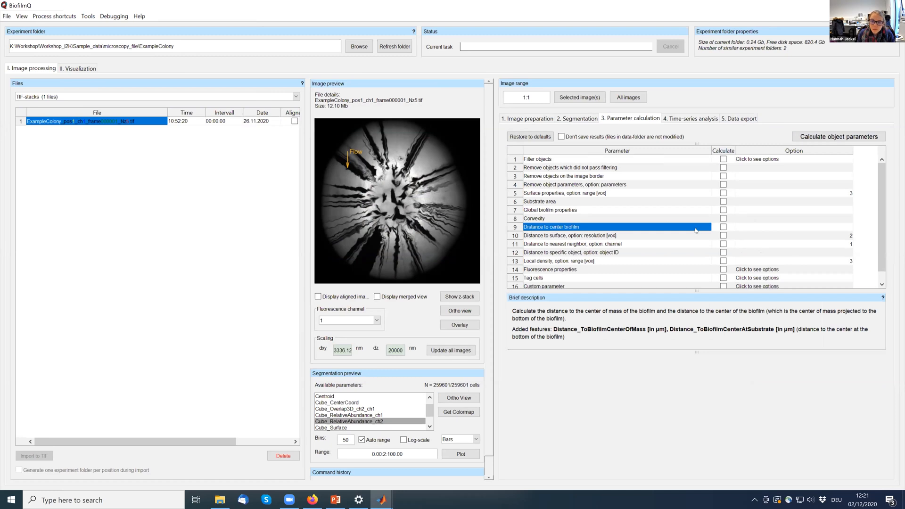
left_click(724, 227)
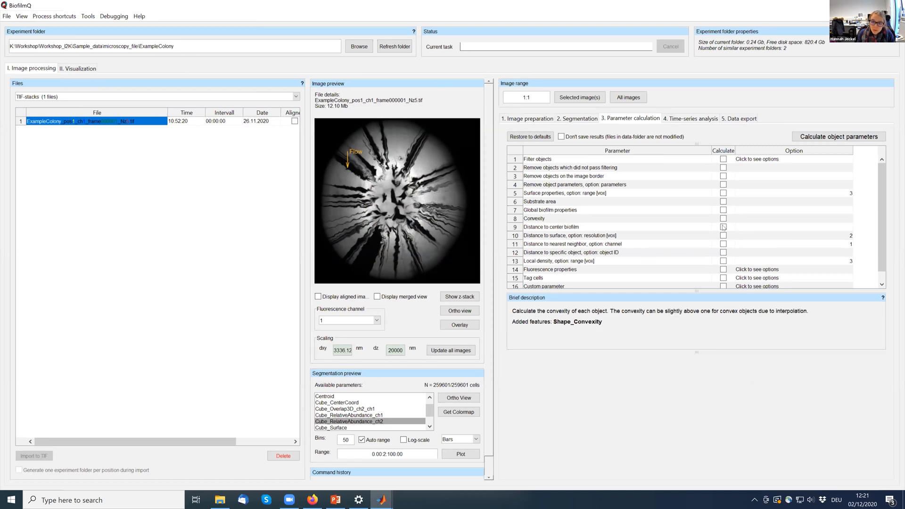
left_click(723, 227)
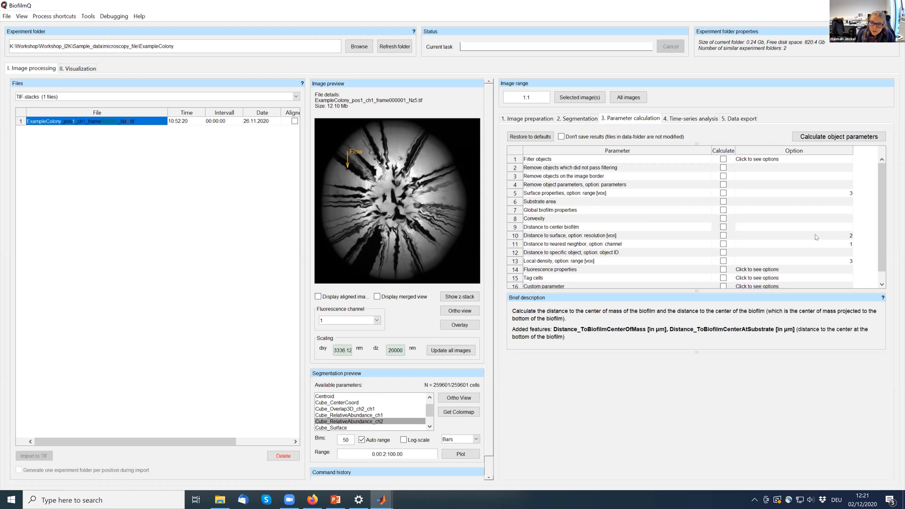
scroll(879, 251, "down", 1)
scroll(879, 229, "up", 1)
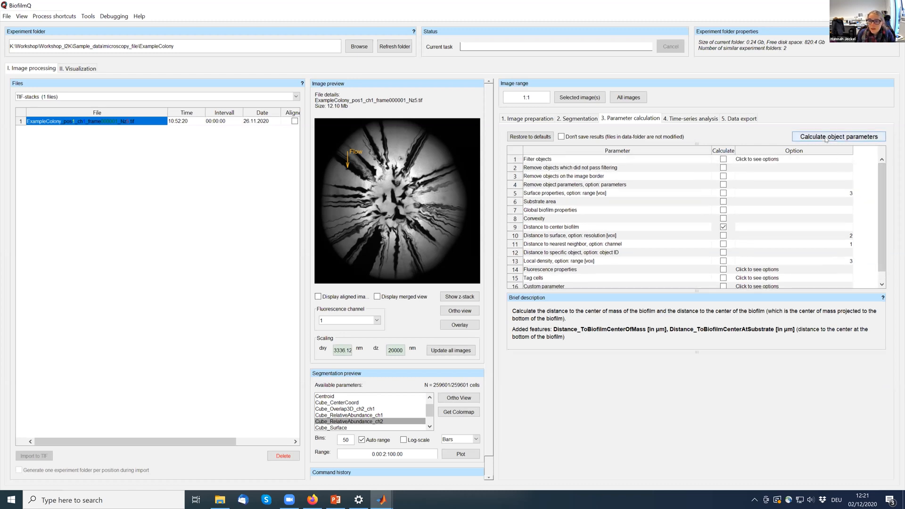
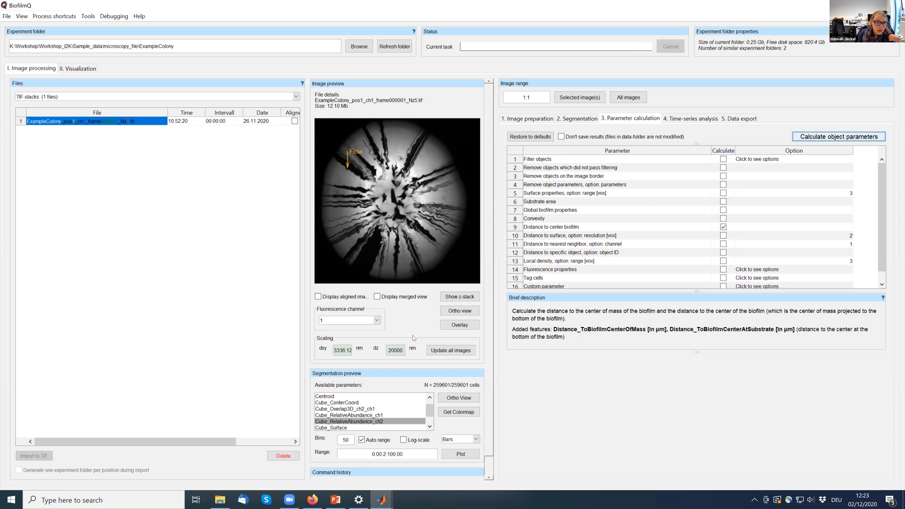
- Switch the preview to fluorescence channel 2 and back to channel 1, and reload the segmentation results
left_click(377, 319)
left_click(348, 332)
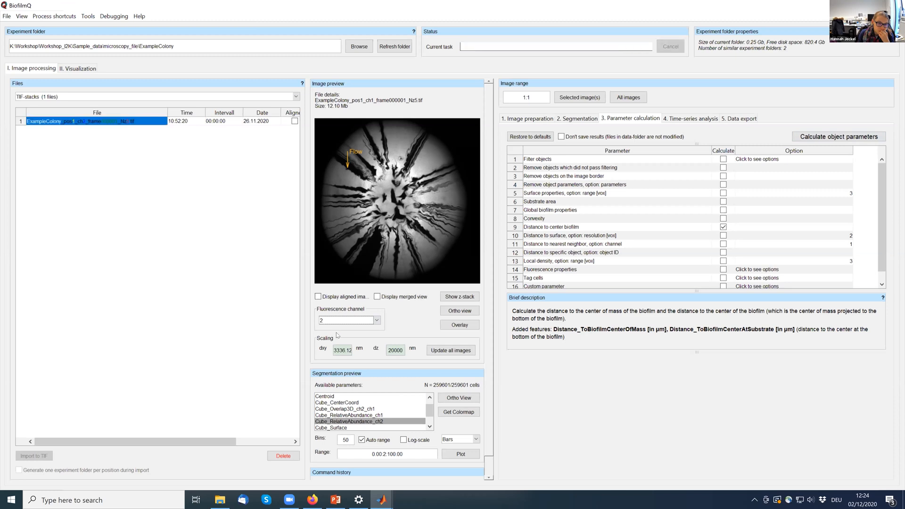
left_click(356, 322)
left_click(350, 329)
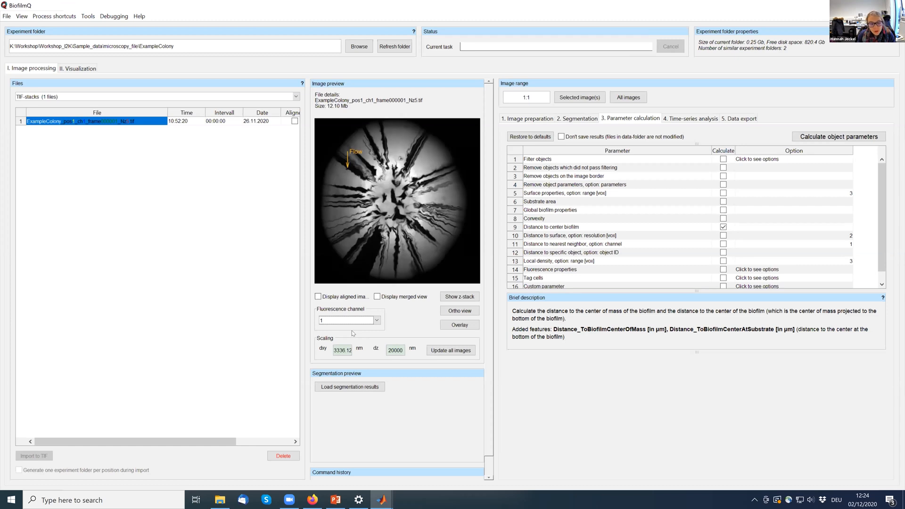
left_click(362, 390)
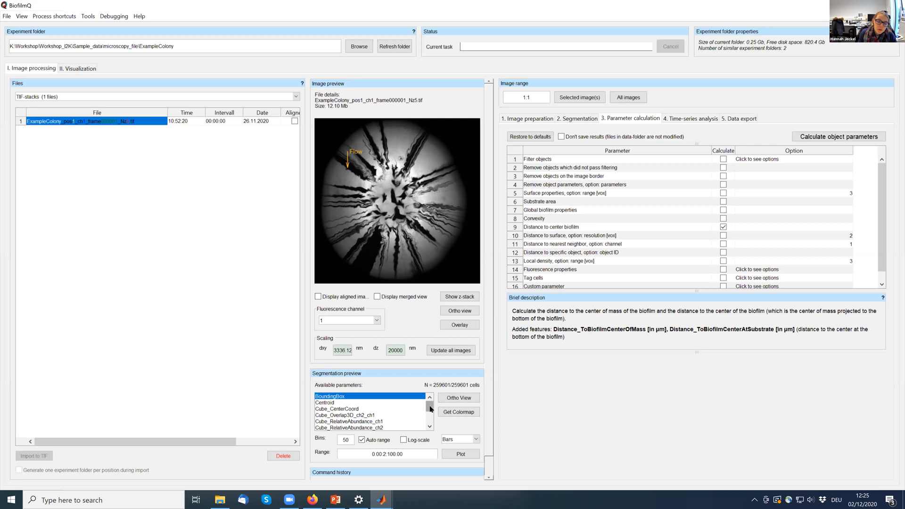
- Display Distance_ToBiofilmCenter in the segmentation's orthogonal view and enlarge the viewer window
left_click_drag(430, 406, 431, 421)
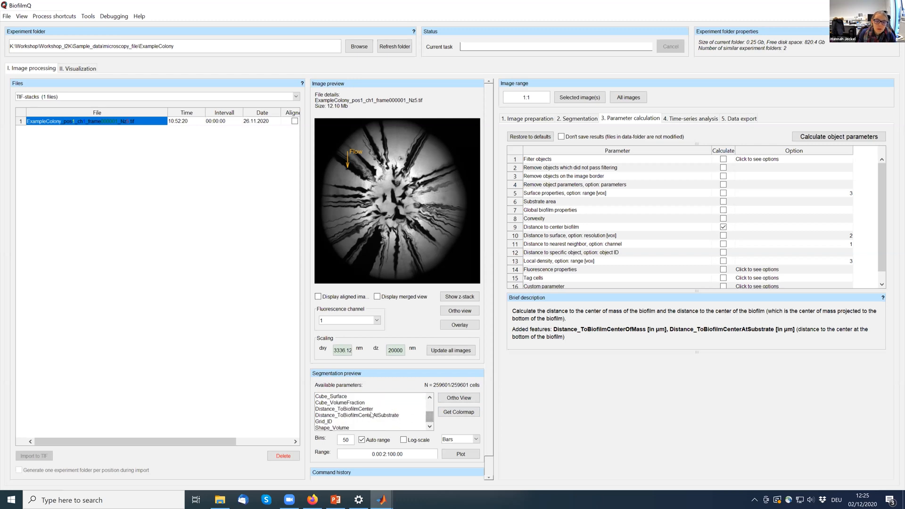
left_click(355, 410)
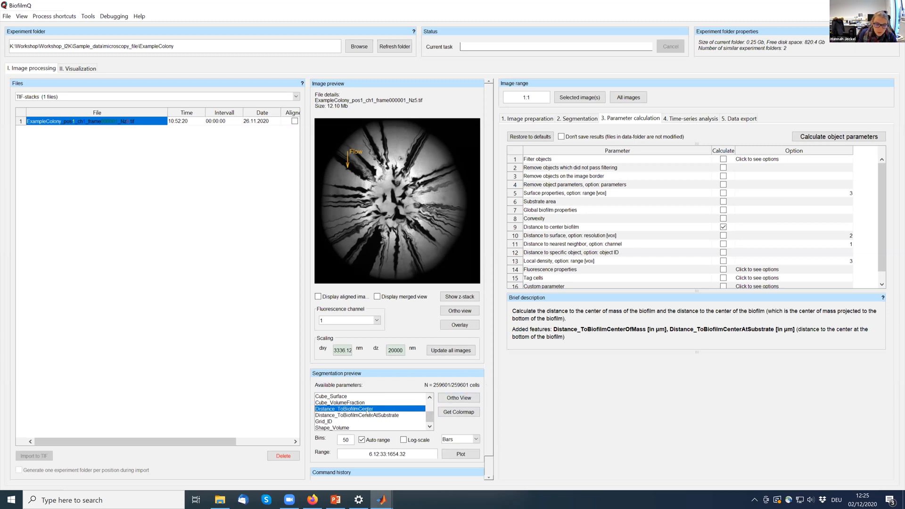
left_click(456, 399)
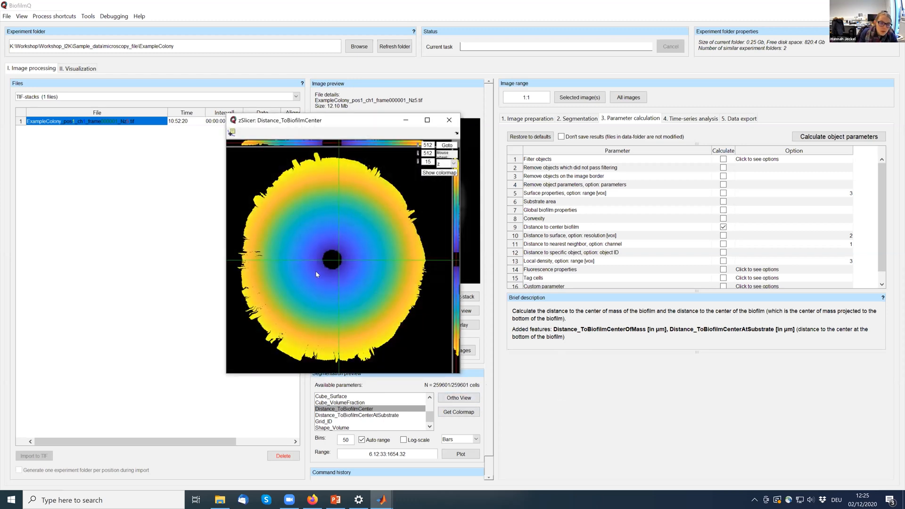
left_click_drag(346, 121, 322, 45)
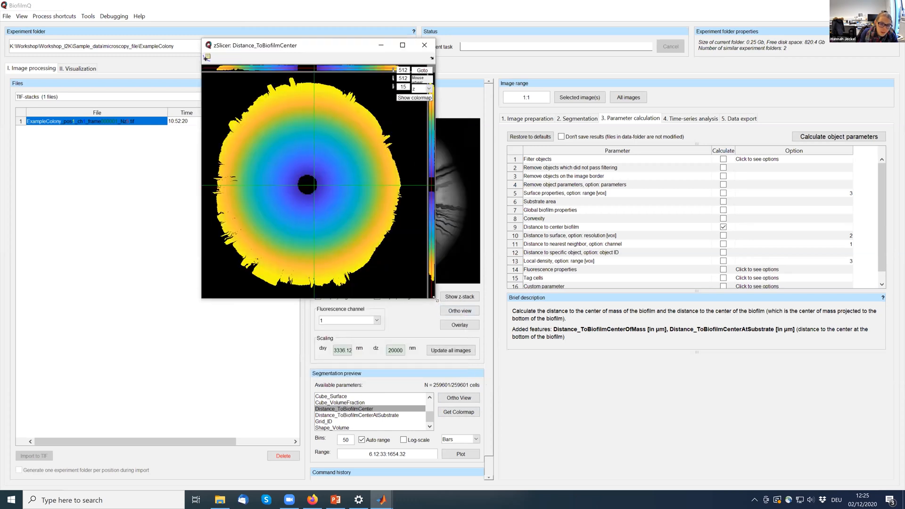
left_click_drag(434, 298, 620, 461)
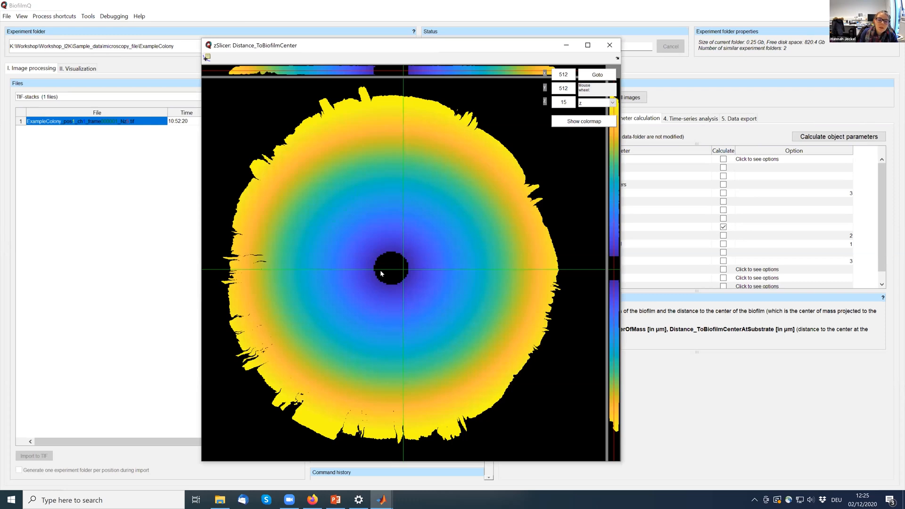
- Examine several z-slices of the distance map with its colormap, centre the crosshair on the colony's middle, and minimize the viewer
scroll(381, 273, "up", 5)
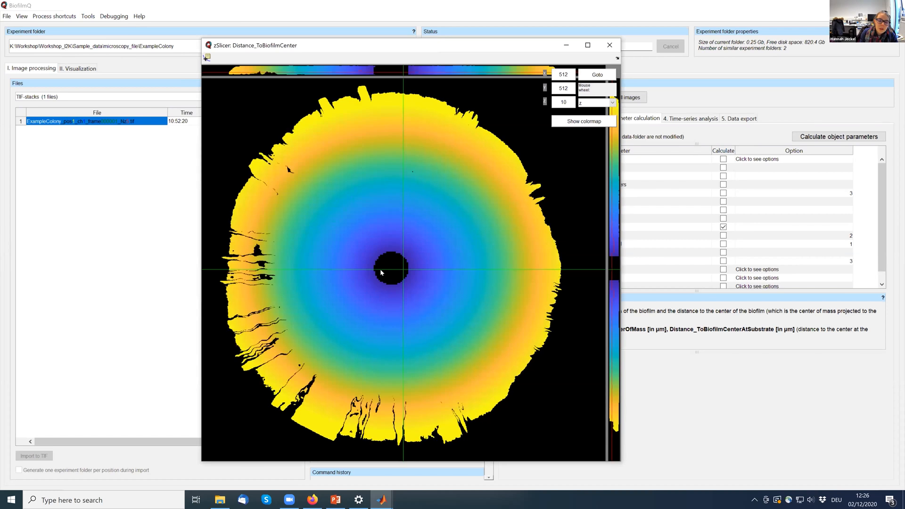
scroll(381, 272, "down", 3)
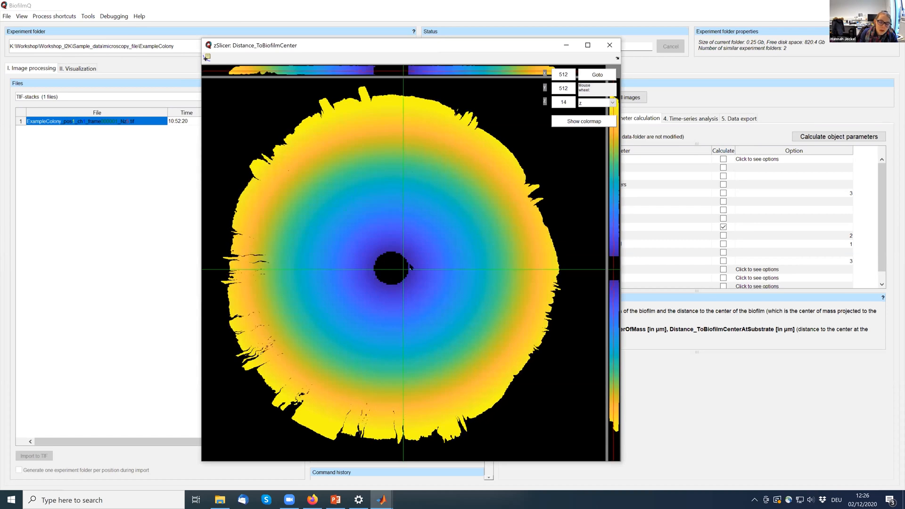
left_click(584, 121)
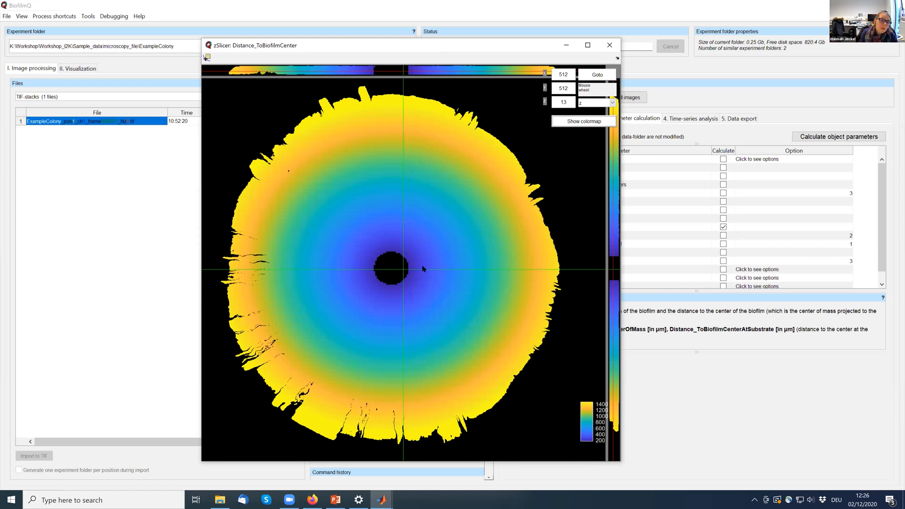
left_click(389, 268)
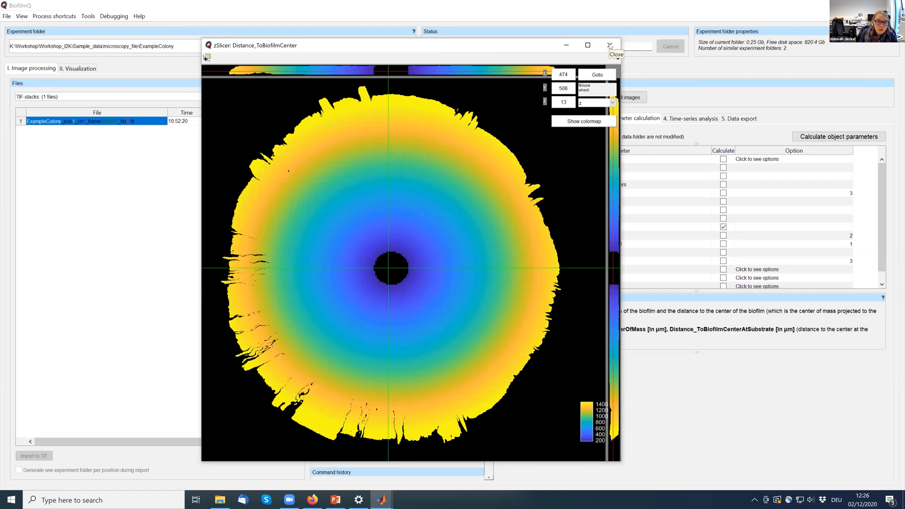
left_click(564, 46)
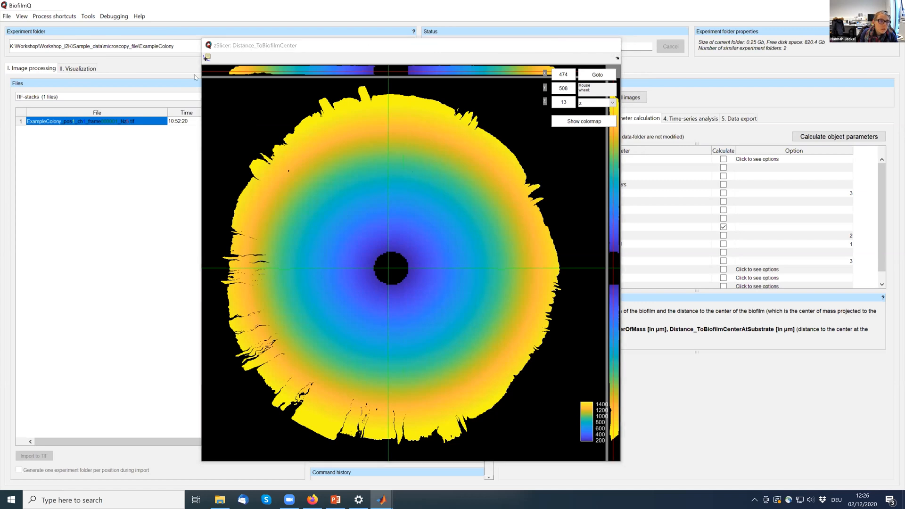
- Load the channel 1 data for visualization and set the plot type to 1.5D Histogram (one parameter resolved by another)
left_click(86, 70)
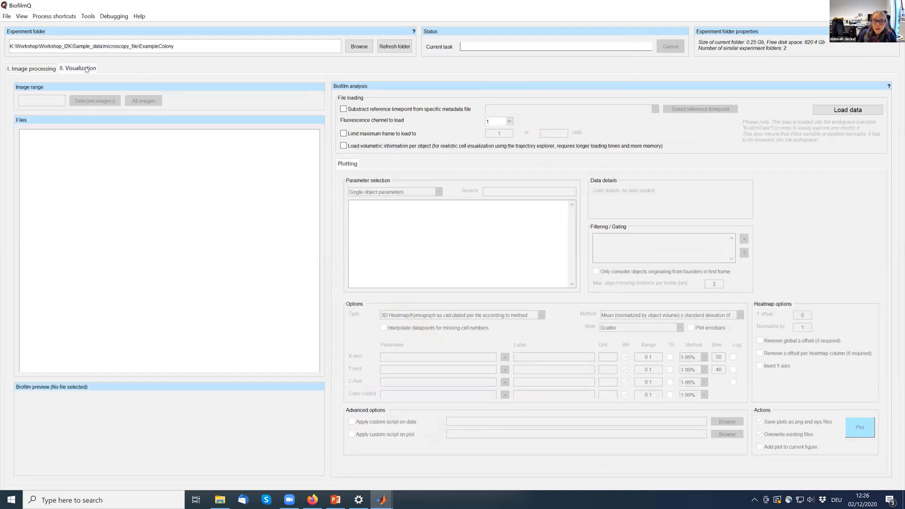
left_click(848, 113)
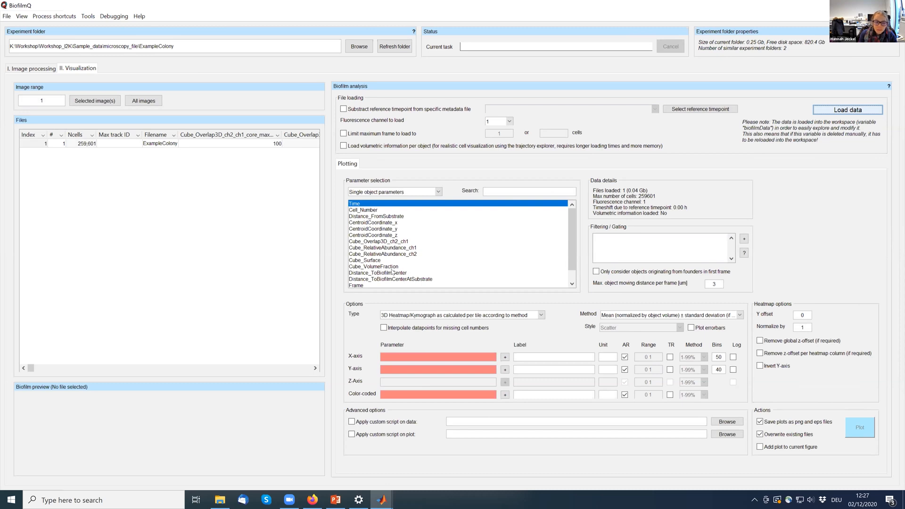
left_click(461, 314)
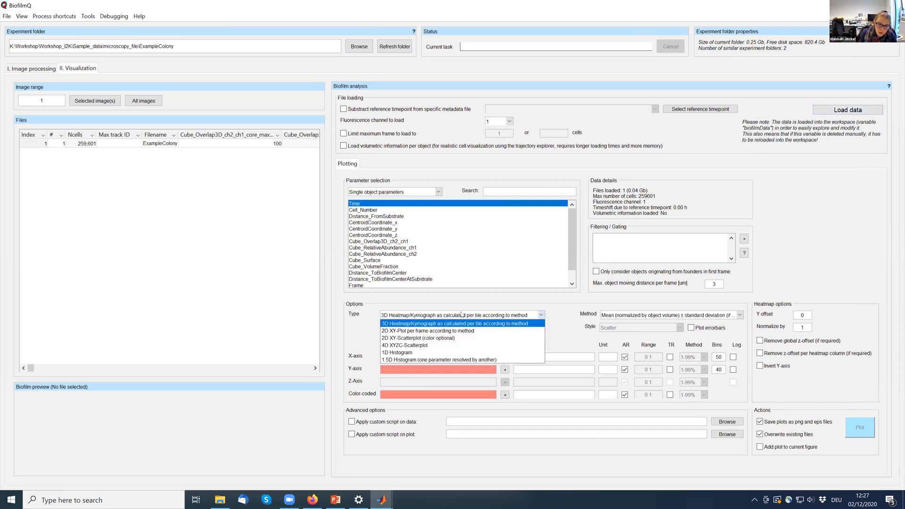
left_click(398, 360)
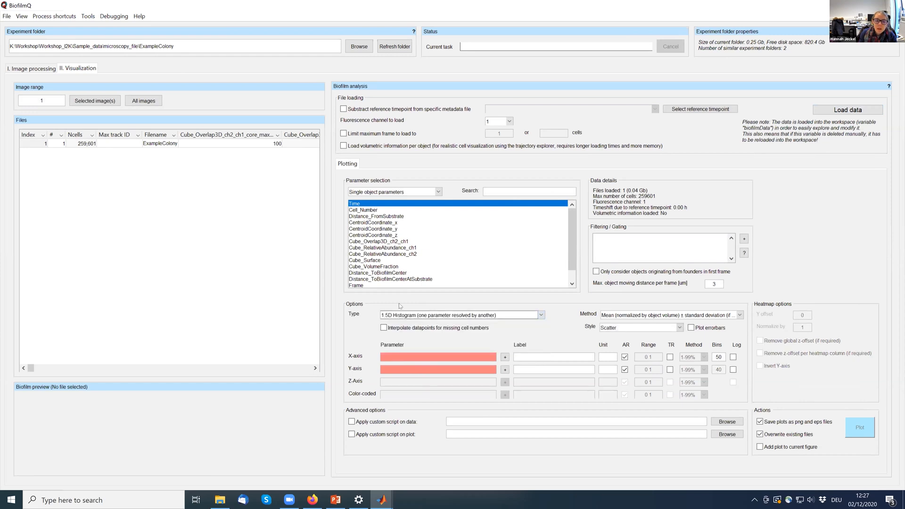
- Assign Distance_ToBiofilmCenter to the x-axis and set its manual range to 0 1500, using the distance map's colormap as reference
left_click(390, 273)
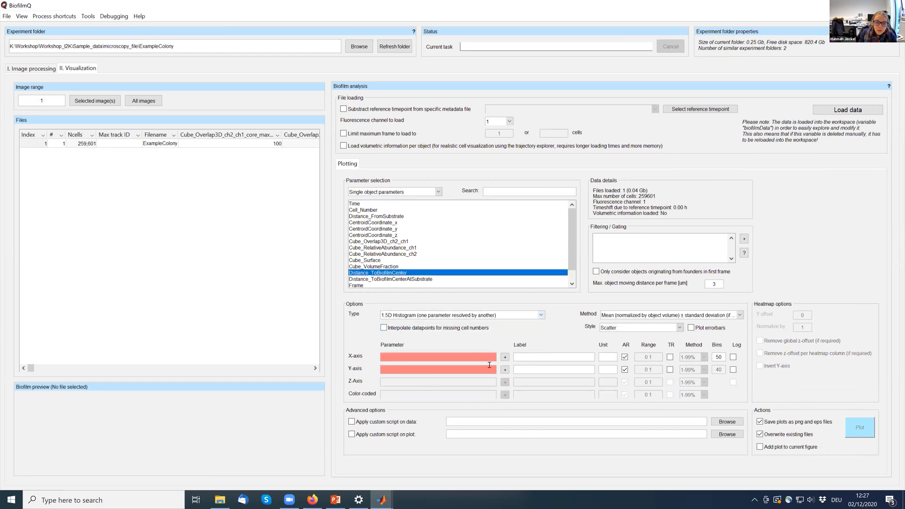
left_click(504, 357)
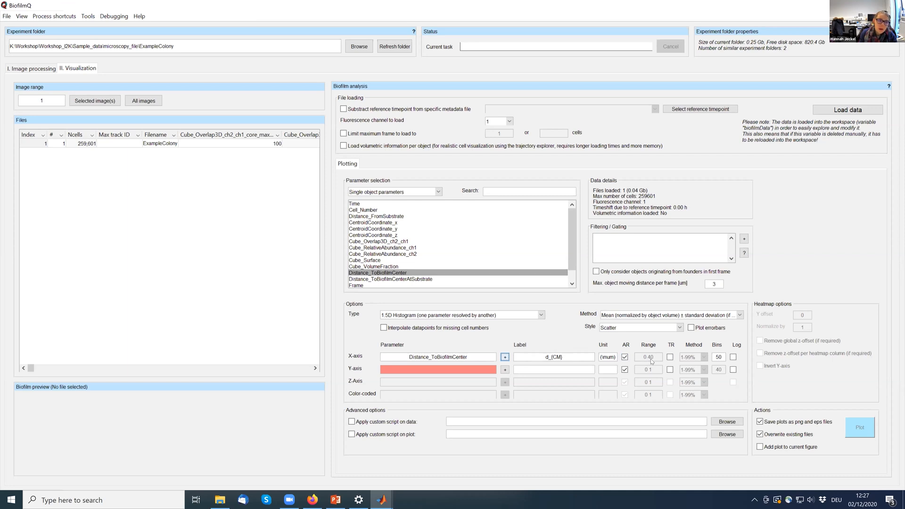
left_click(625, 358)
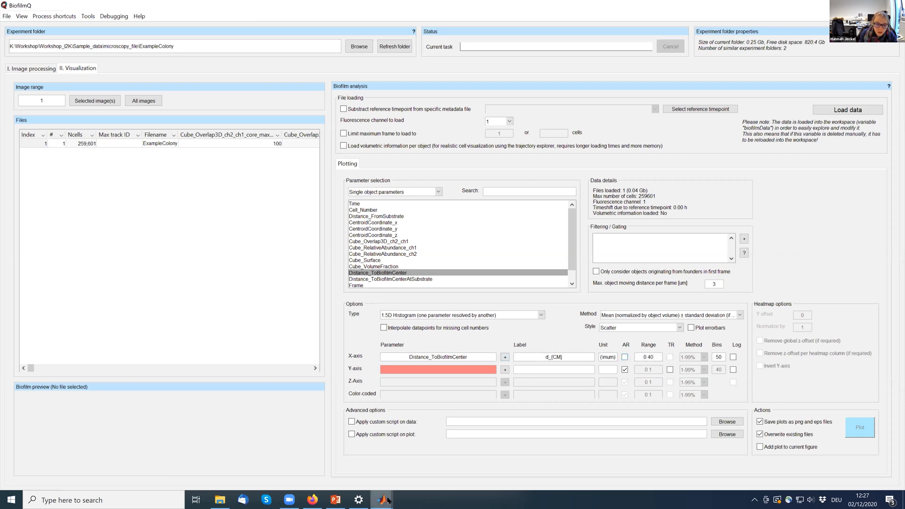
mouse_move(385, 499)
left_click(475, 457)
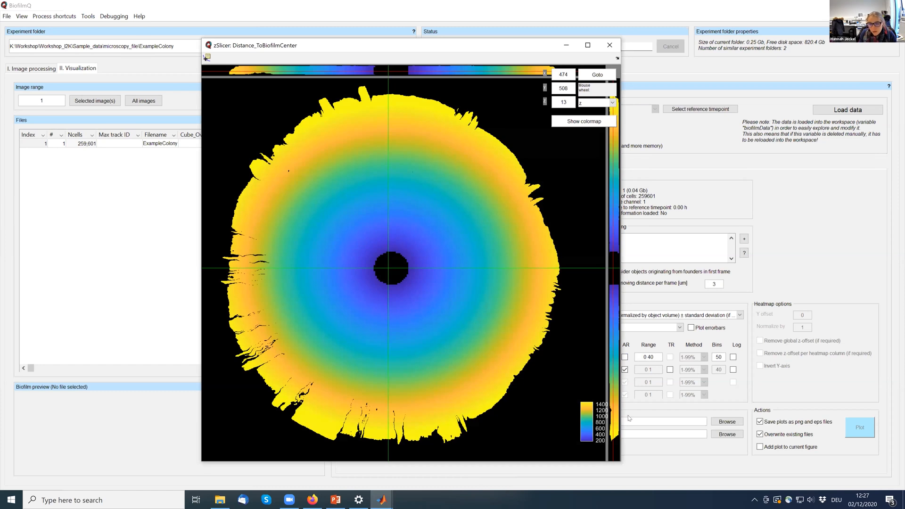
left_click(727, 410)
double_click(650, 357)
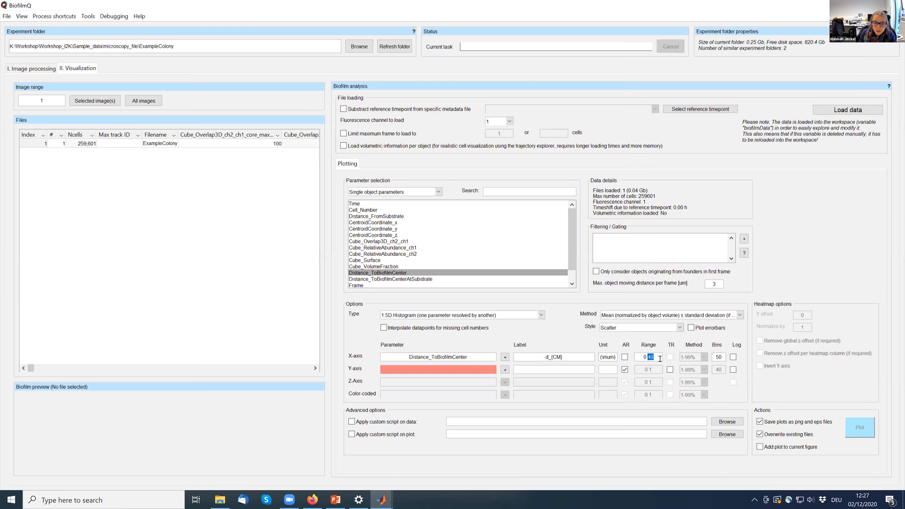
type("1500")
- Turn the x-axis automatic range back on and enable its TR option with the min/max method
left_click(625, 358)
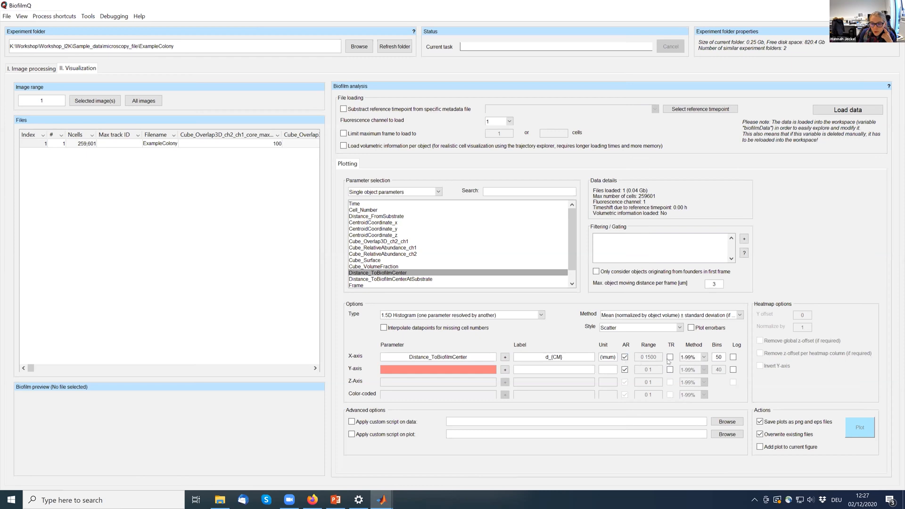
left_click(670, 357)
left_click(692, 357)
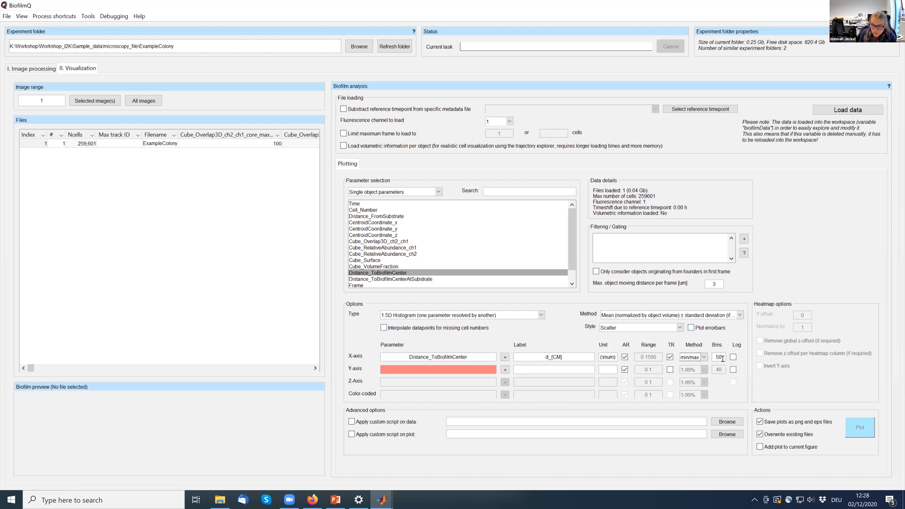
- Set the x-axis bins to 30 and assign Cube_RelativeAbundance_ch1 to the y-axis, keeping the Scatter style
left_click_drag(718, 357, 713, 358)
type("3")
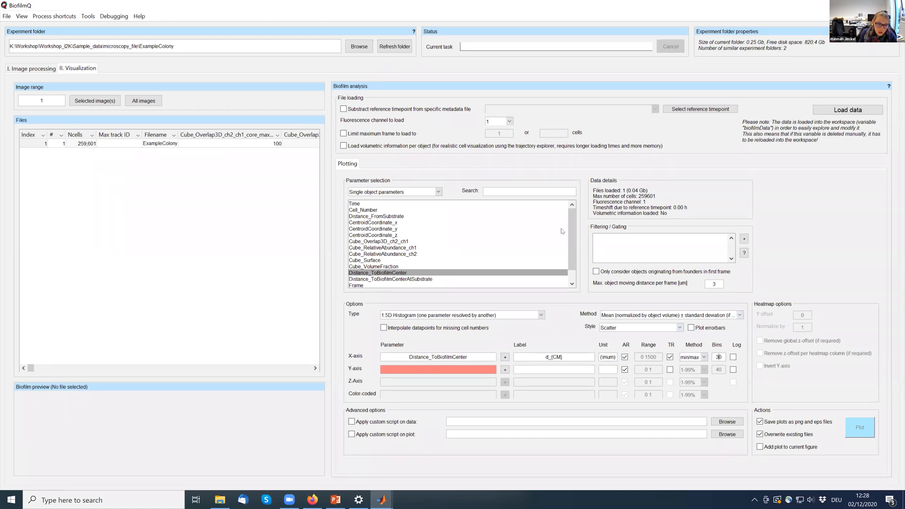
left_click(403, 248)
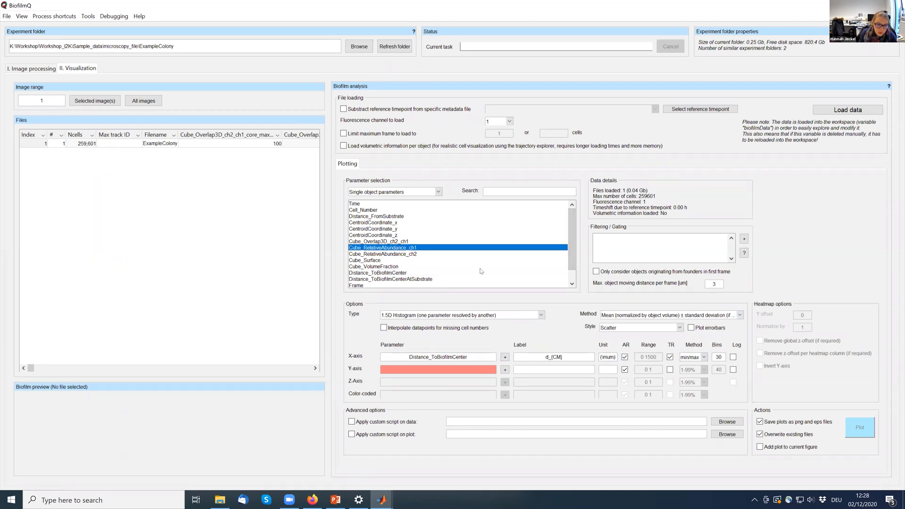
left_click(503, 369)
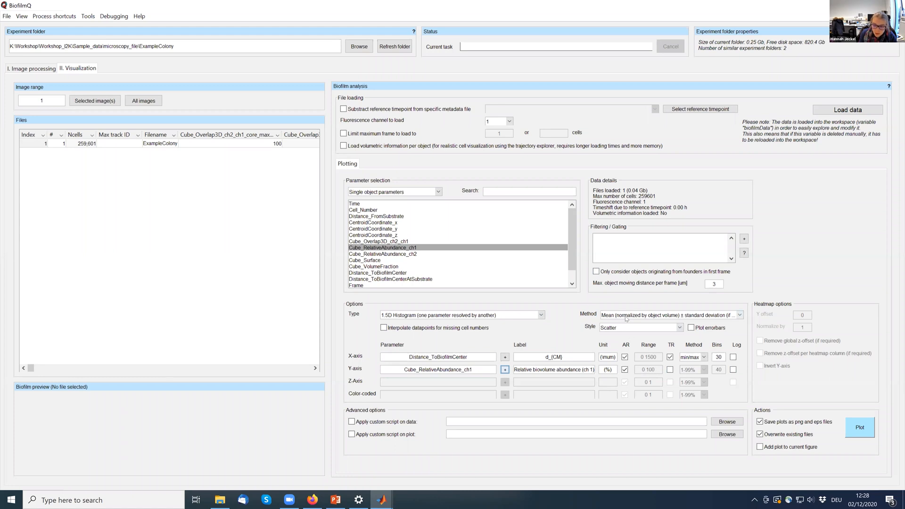
left_click(663, 327)
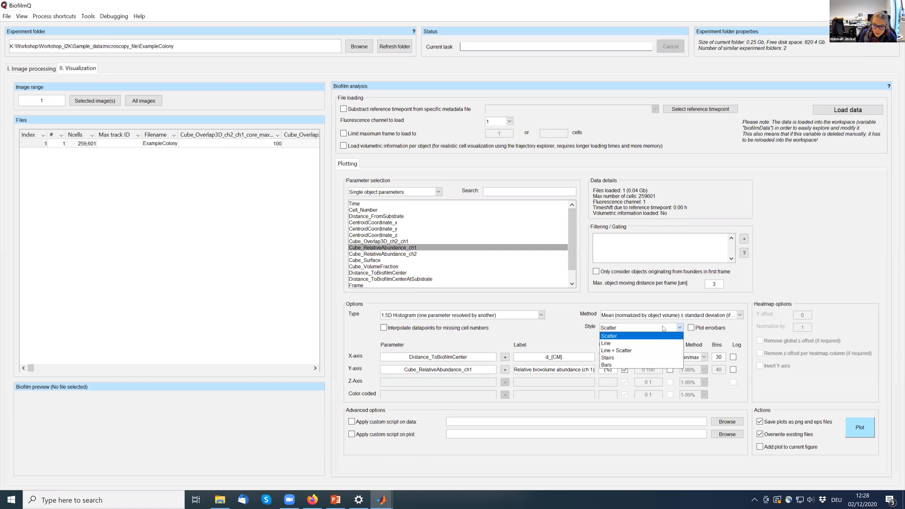
left_click(663, 328)
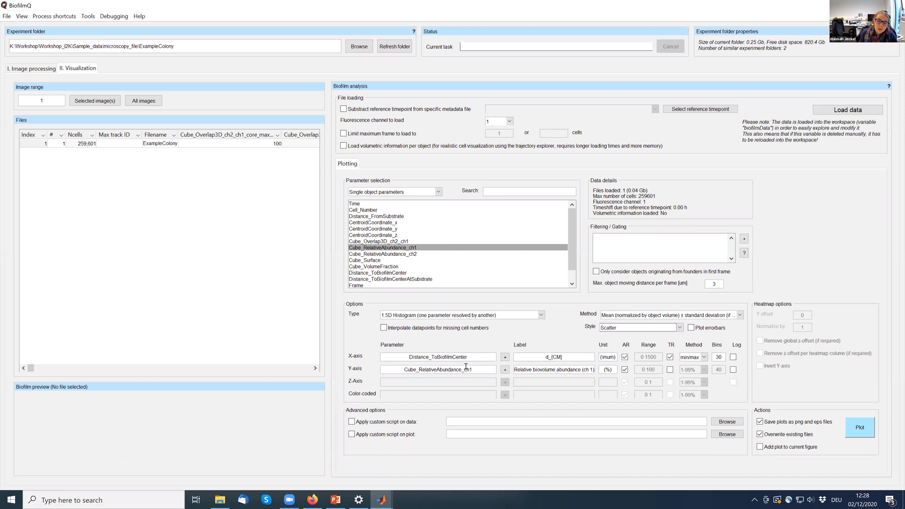
- Check the chosen y-axis parameter against the Distance_ToBiofilmCenter map, and put the map viewer away
left_click_drag(474, 369, 465, 369)
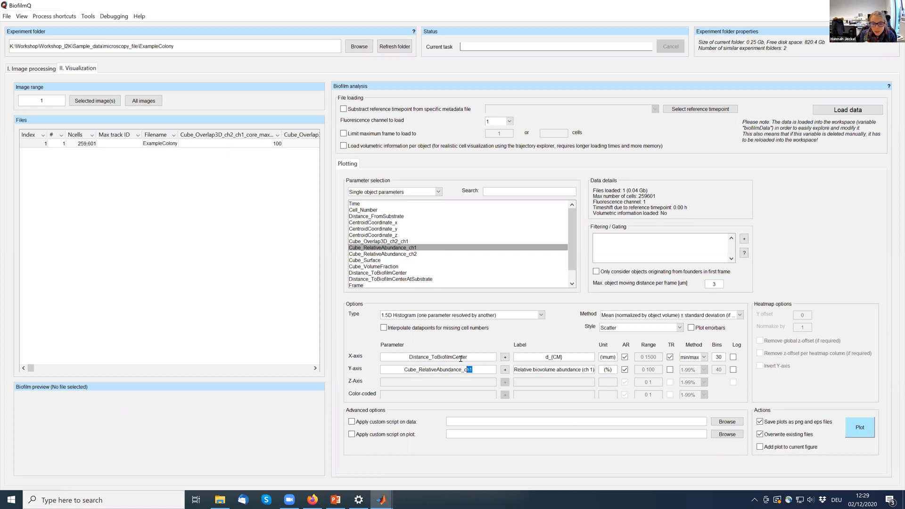
mouse_move(382, 499)
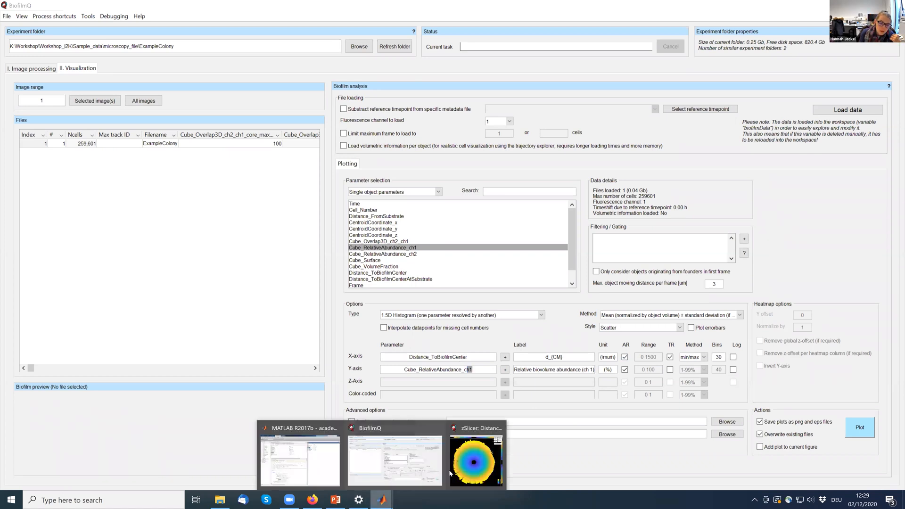
left_click(452, 471)
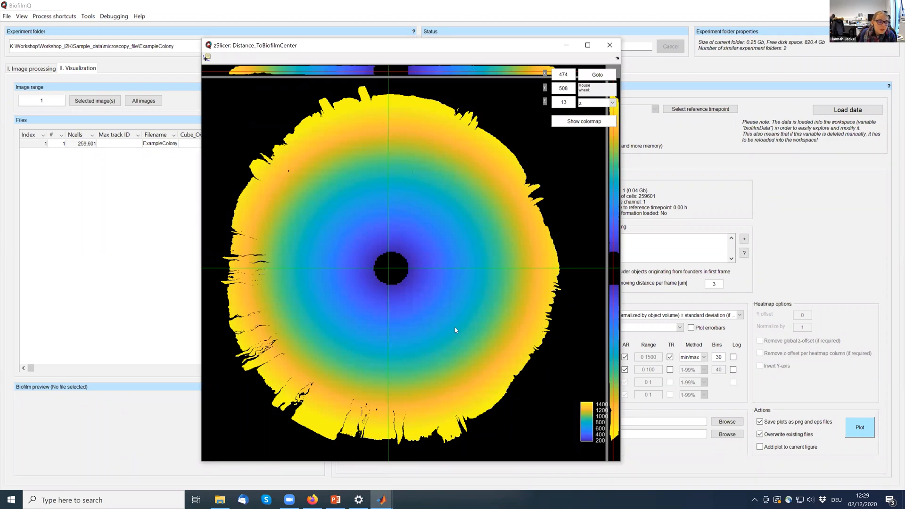
left_click(609, 46)
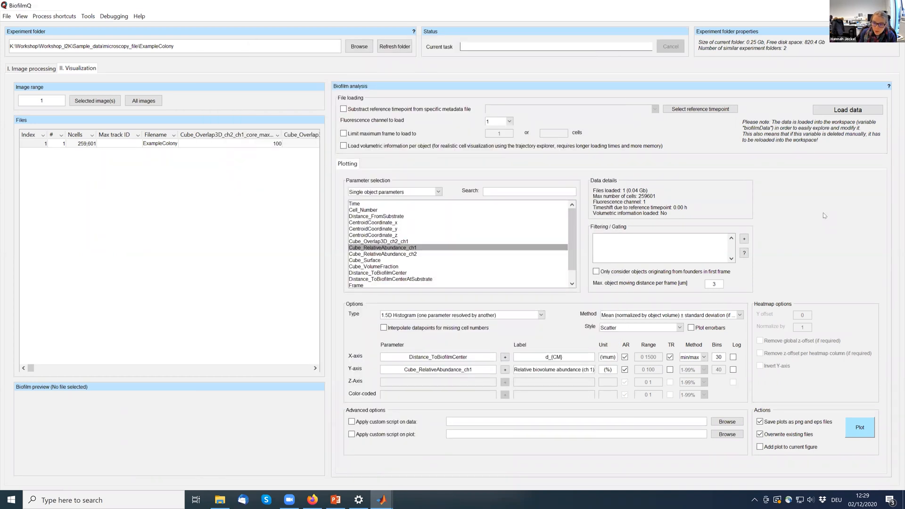
- Plot the channel 1 relative abundance against distance to the biofilm center with errorbars, and close the figure
left_click(711, 328)
left_click(861, 427)
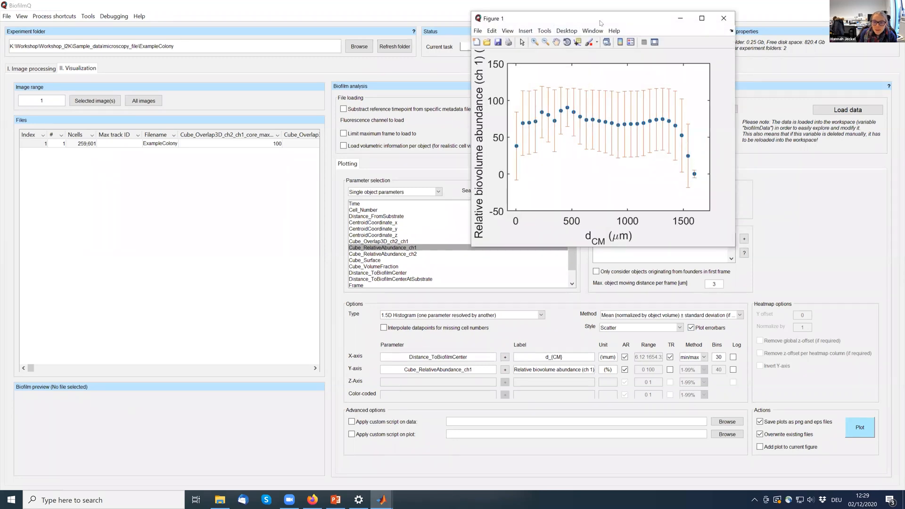
left_click_drag(600, 22, 402, 30)
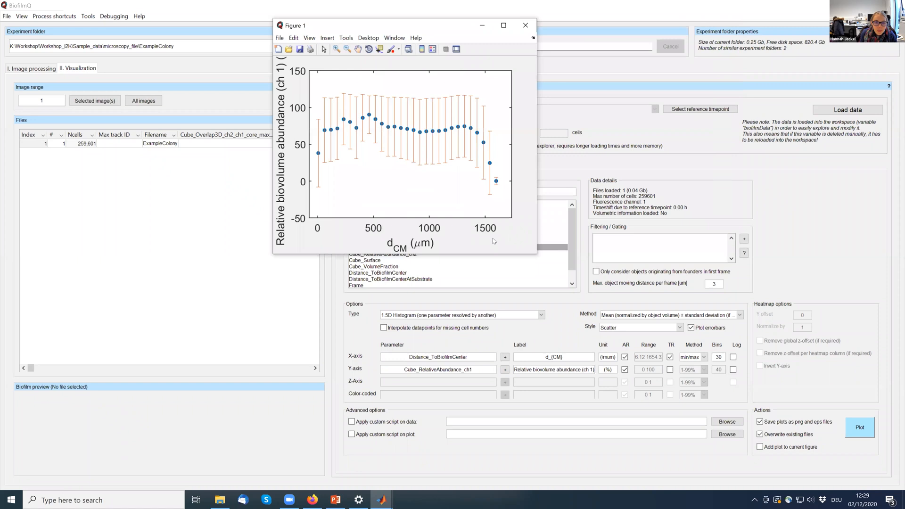
left_click(525, 25)
- Turn off the errorbars, replot the channel 1 relative abundance, and enlarge the figure window
left_click(691, 327)
left_click(864, 424)
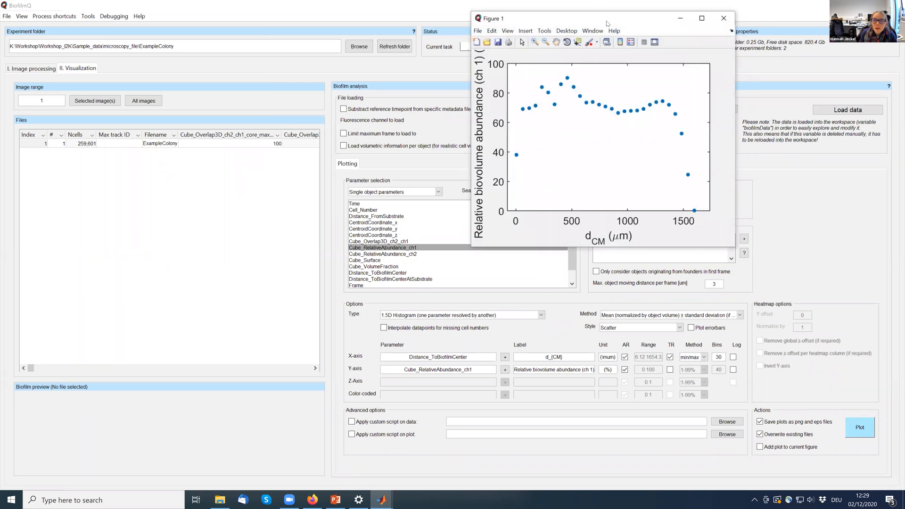
left_click_drag(607, 23, 328, 37)
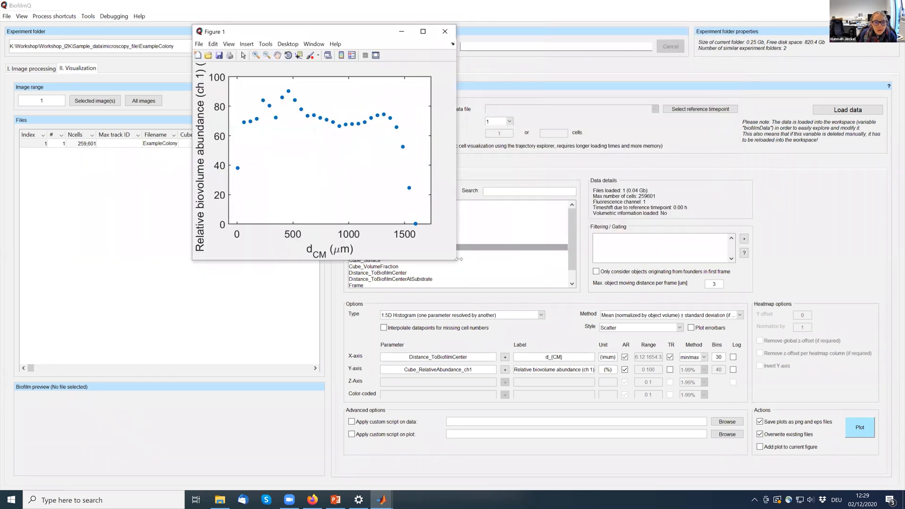
left_click_drag(456, 260, 567, 349)
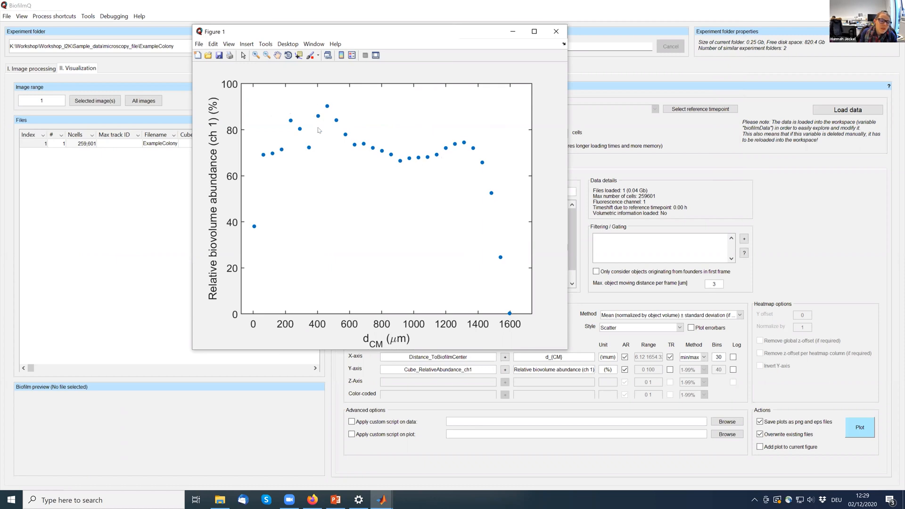
- Compare the channel 1 plot with the colony image preview and the Distance_ToBiofilmCenter map
left_click(40, 70)
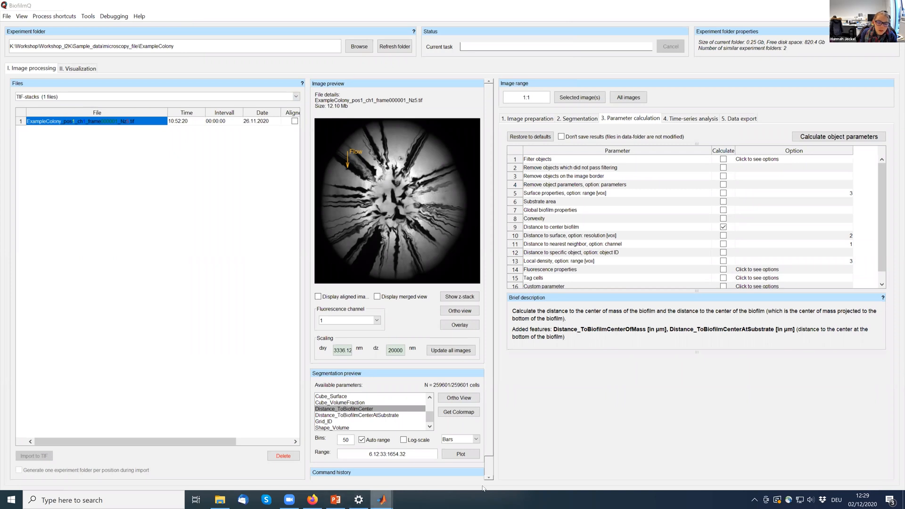
left_click(501, 471)
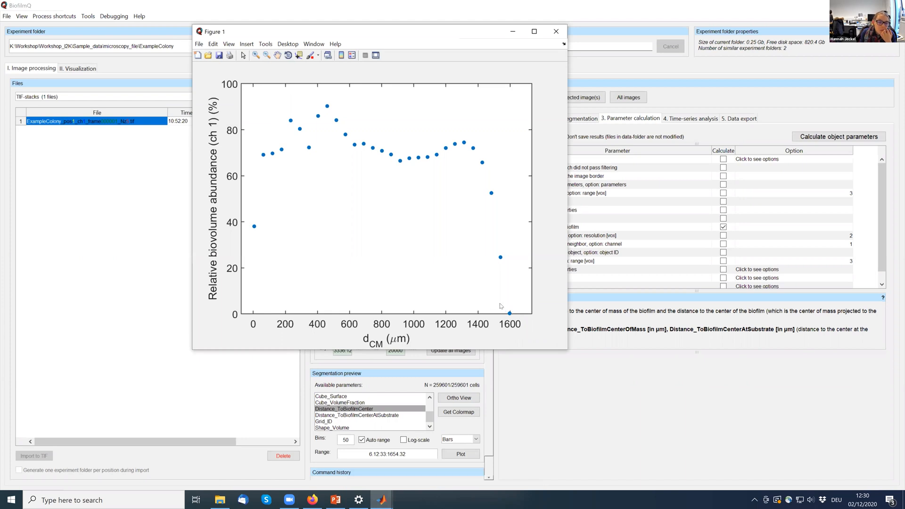
left_click(382, 499)
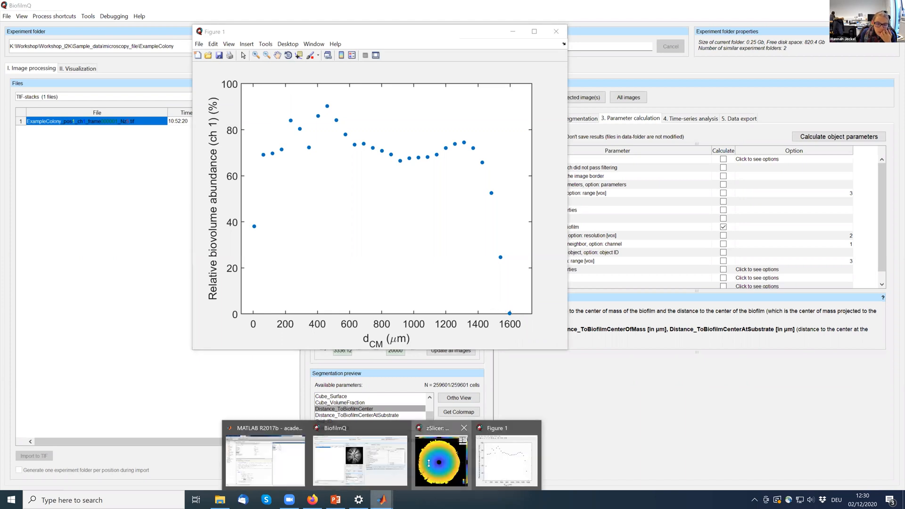
left_click(428, 467)
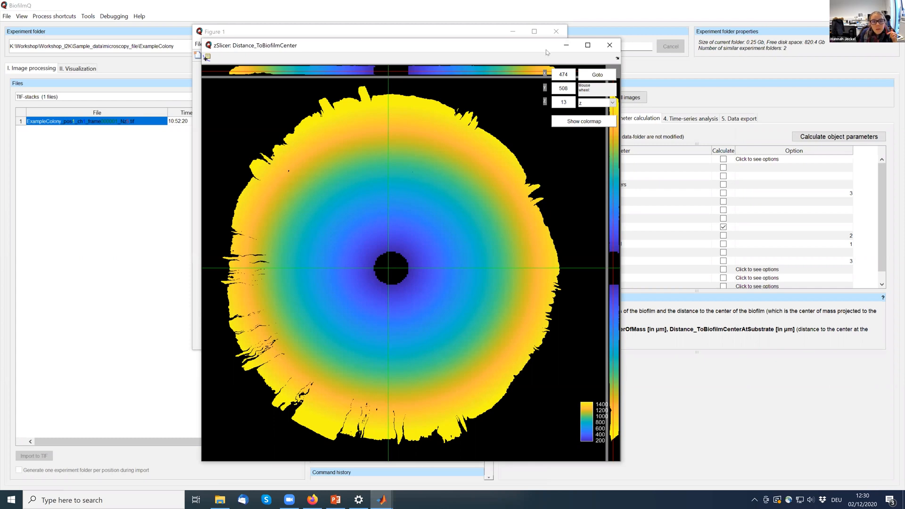
left_click(566, 45)
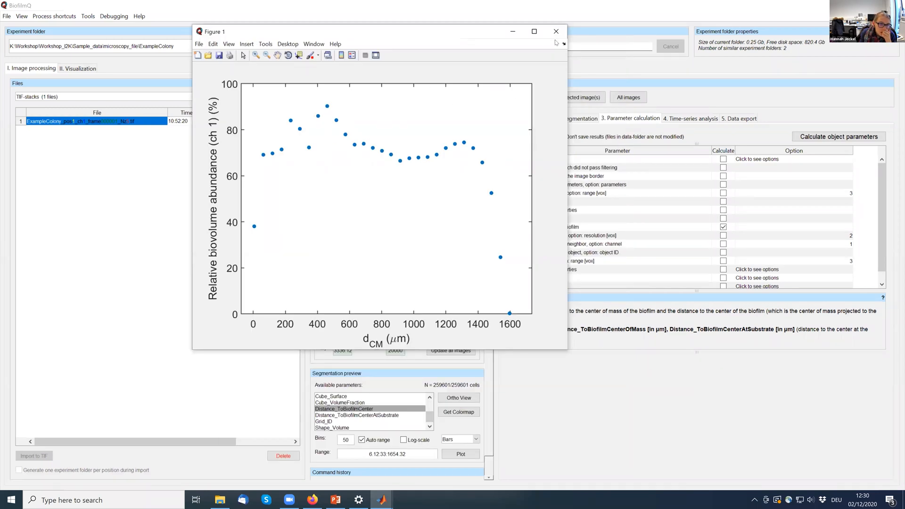
- Return to the visualization settings, reduce the x-axis bins to 20, and replot the channel 1 relative abundance
left_click(80, 69)
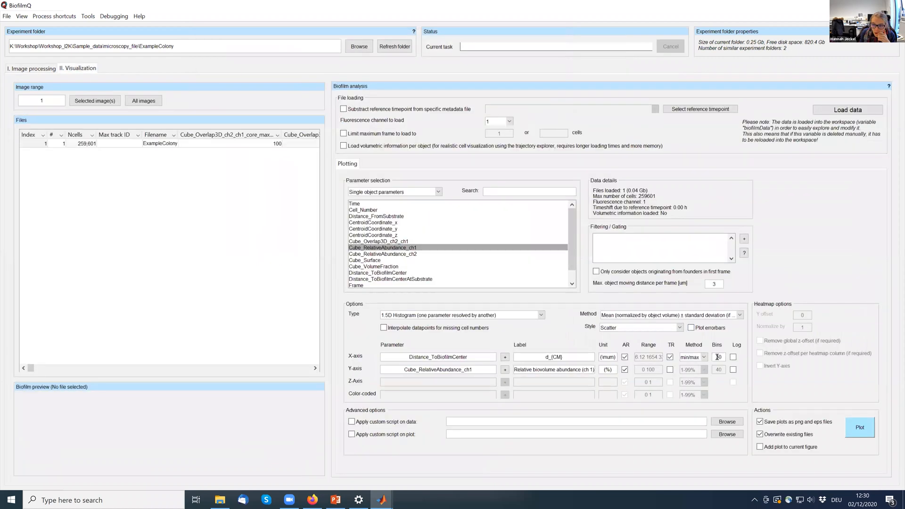
left_click(717, 356)
key("BackSpace")
type("20")
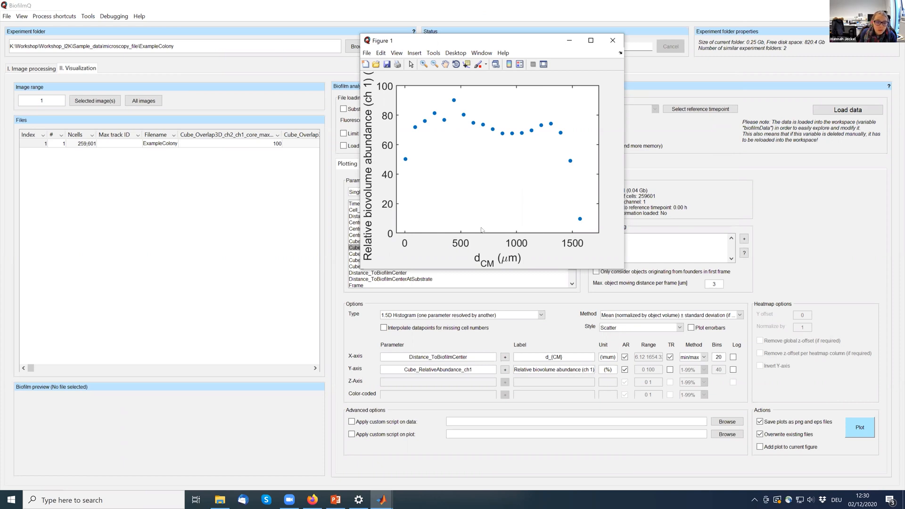
- Add Cube_RelativeAbundance_ch2 as the y-axis parameter to the current figure's plot and enlarge the figure window
left_click(414, 253)
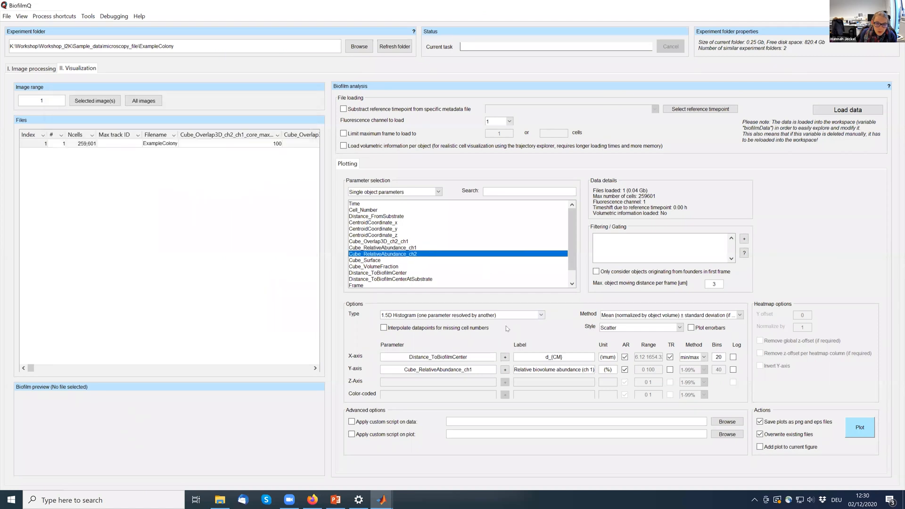
left_click(505, 370)
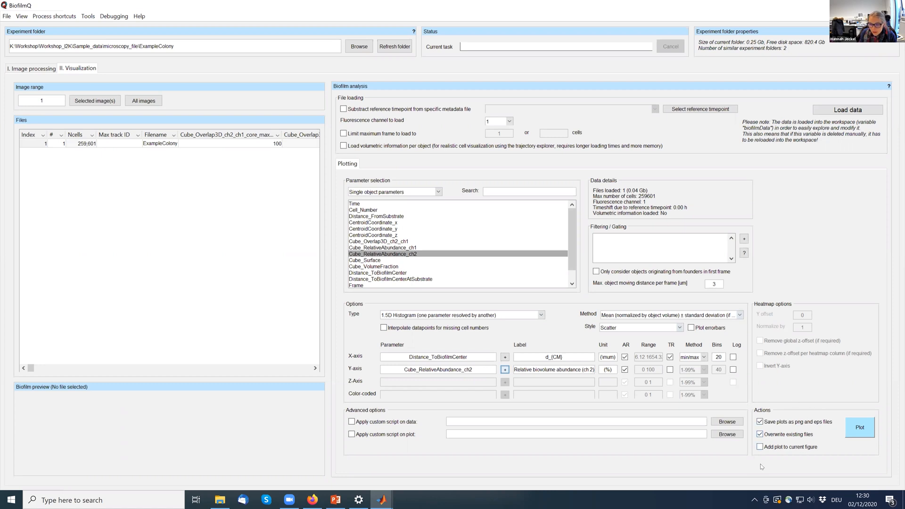
left_click(760, 448)
left_click(872, 431)
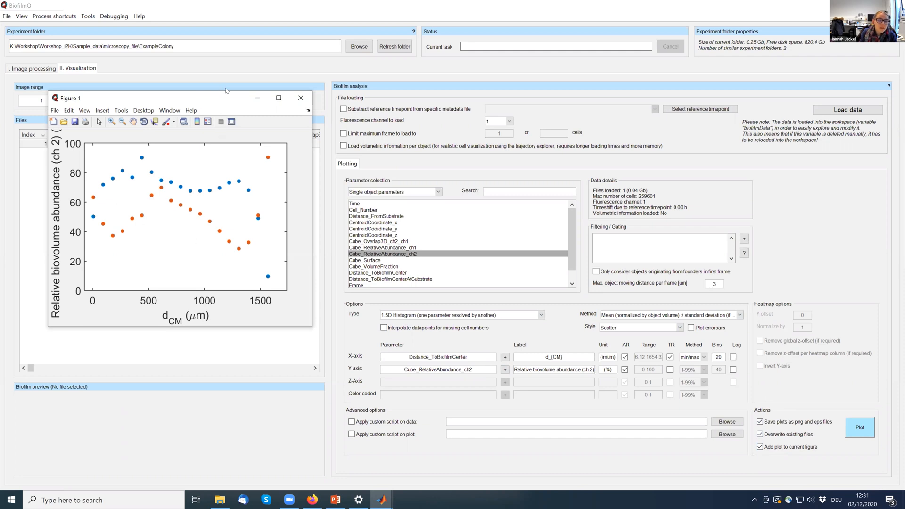
left_click_drag(227, 91, 458, 53)
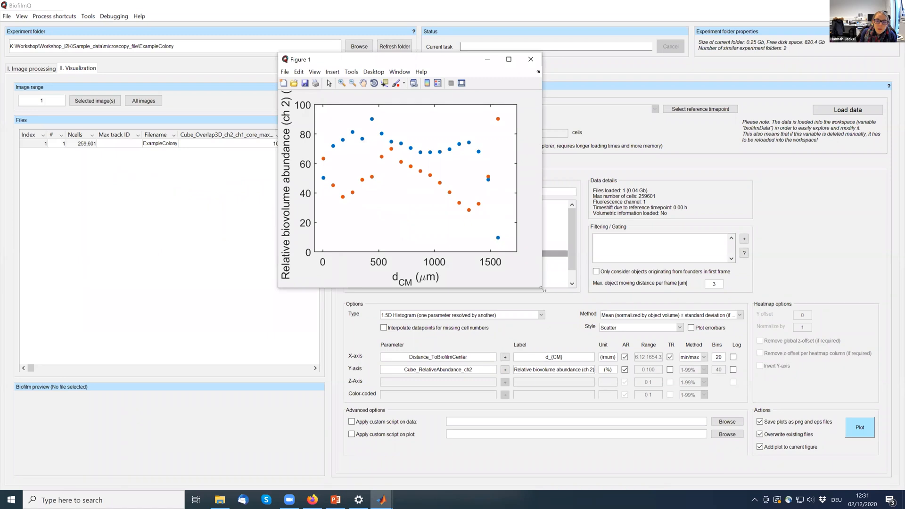
left_click_drag(545, 291, 611, 361)
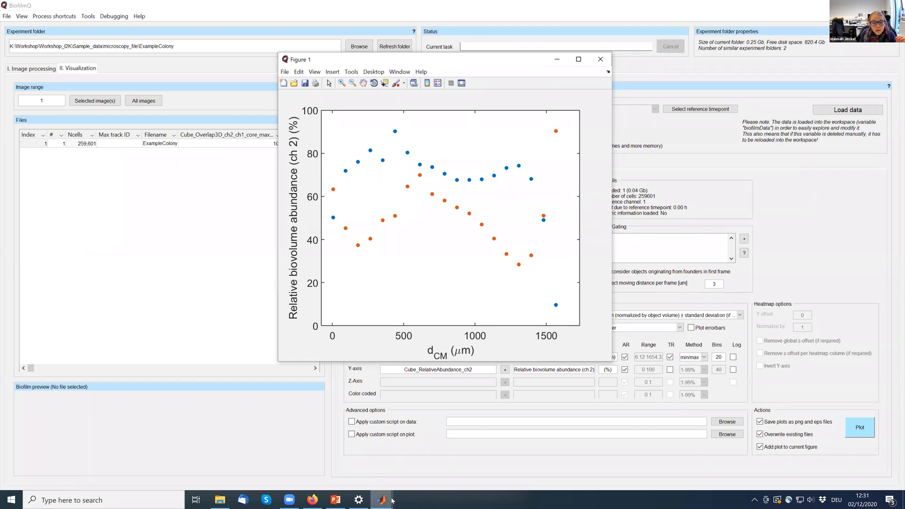
- Compare the two-channel abundance plot with the Distance_ToBiofilmCenter map from the colony's center to its edge, and minimize the map
mouse_move(392, 500)
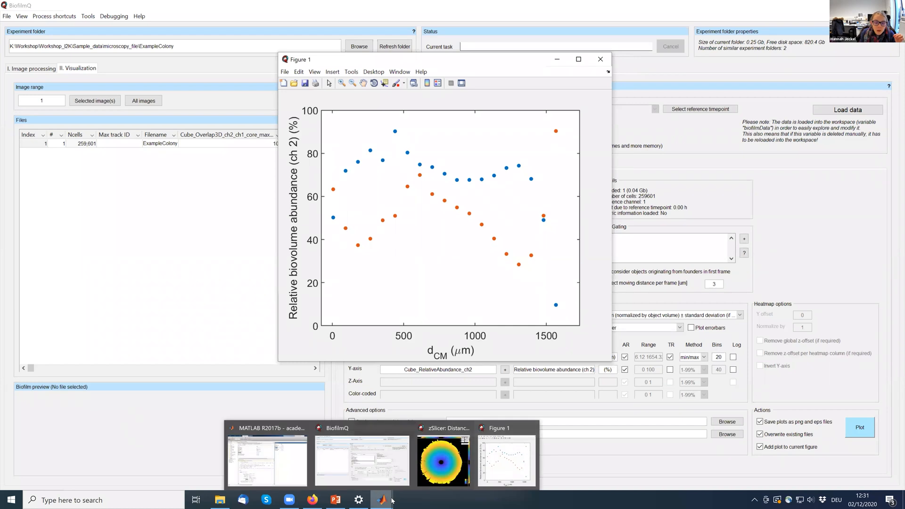
left_click(435, 474)
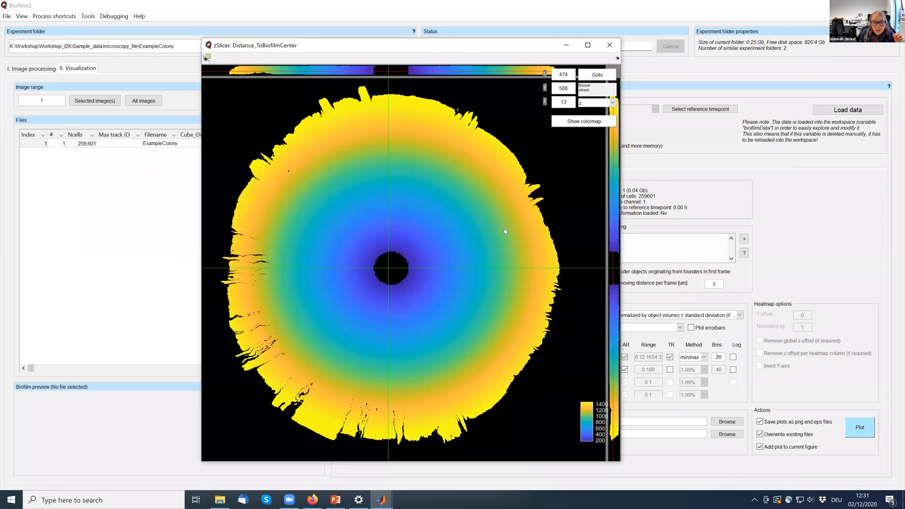
left_click(573, 49)
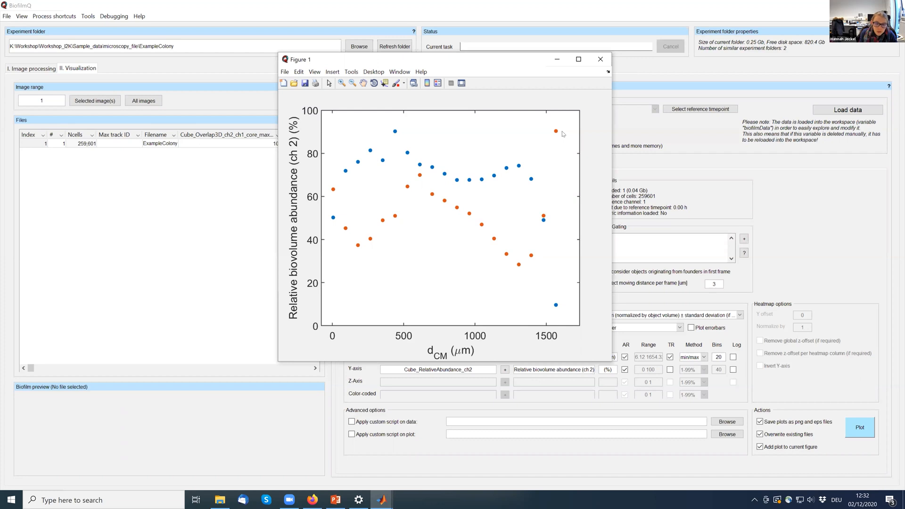
mouse_move(381, 500)
left_click(443, 455)
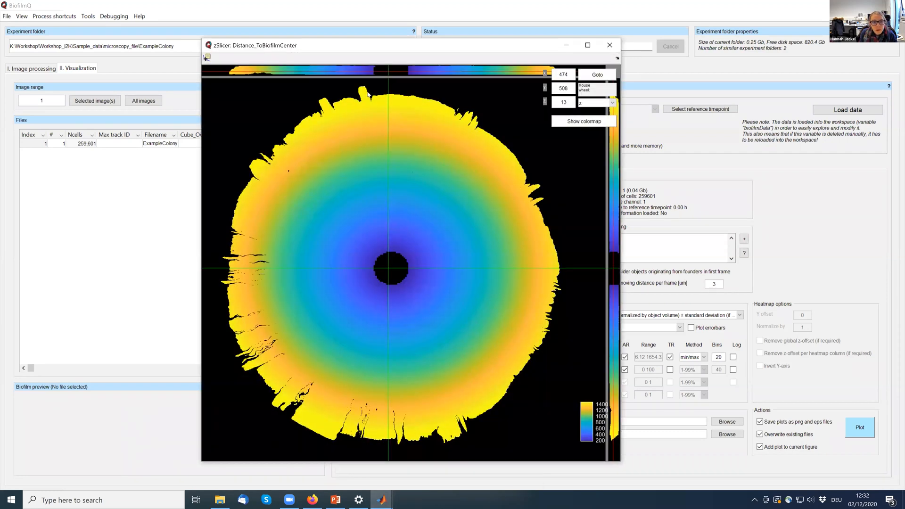
left_click(567, 46)
mouse_move(382, 500)
left_click(408, 460)
left_click(560, 47)
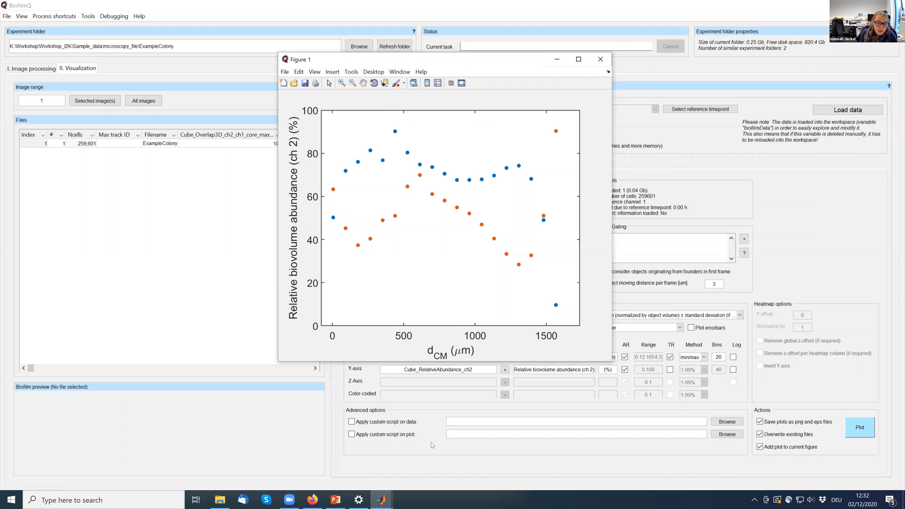
- Switch to PowerPoint and compare the two-channel figure with the example workflow slide's colony image and plot, then minimize the figure
left_click(335, 500)
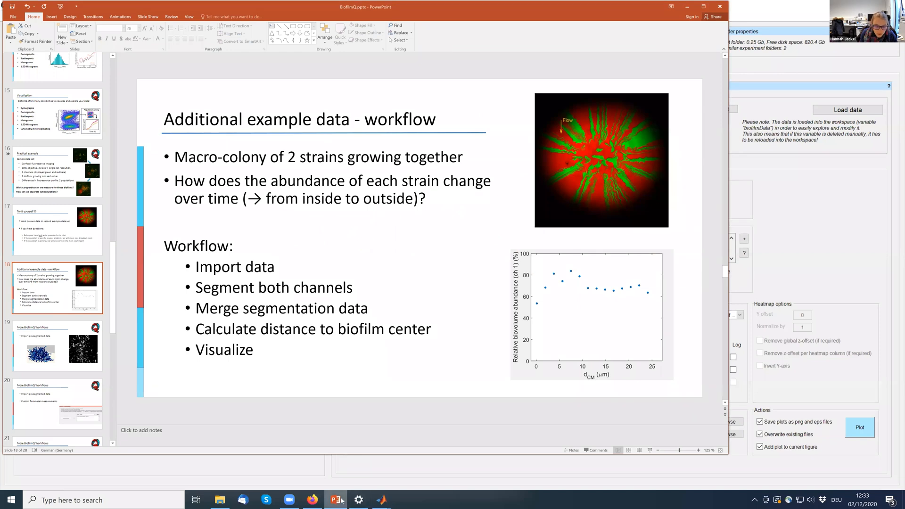
mouse_move(381, 501)
left_click(523, 460)
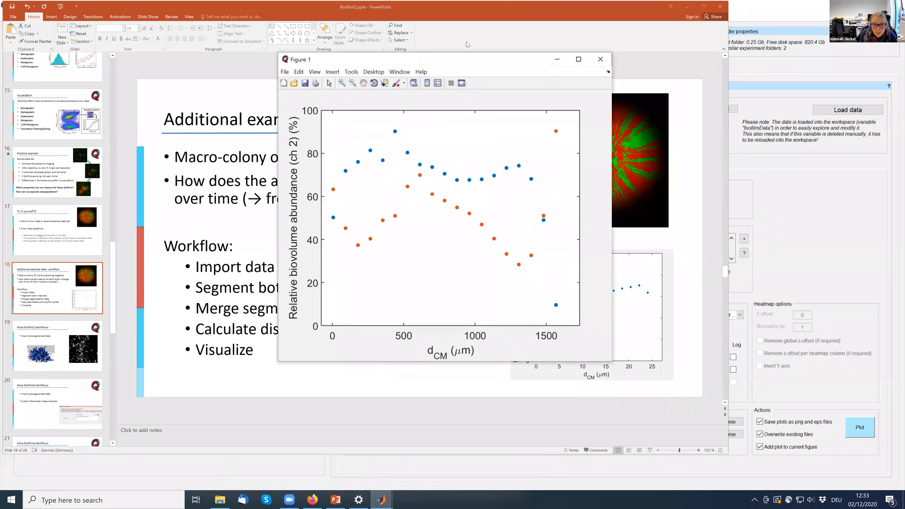
left_click_drag(462, 61, 344, 90)
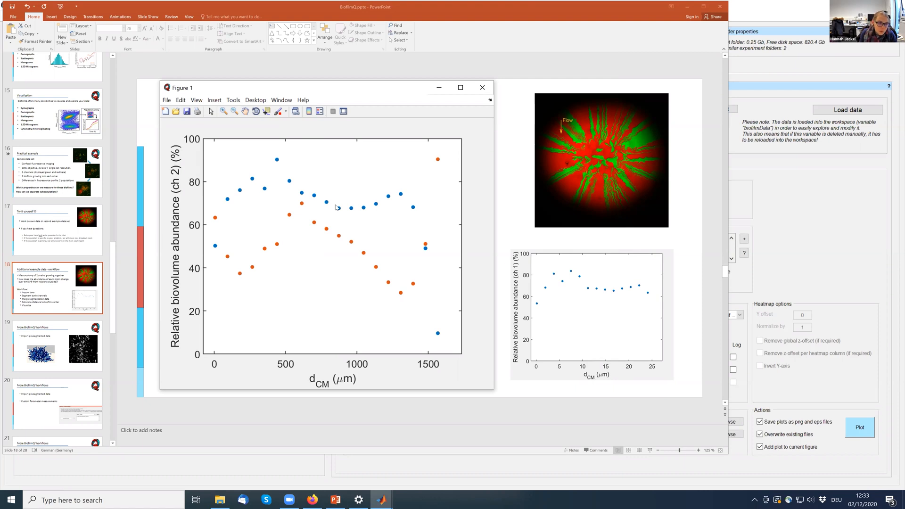
left_click(439, 88)
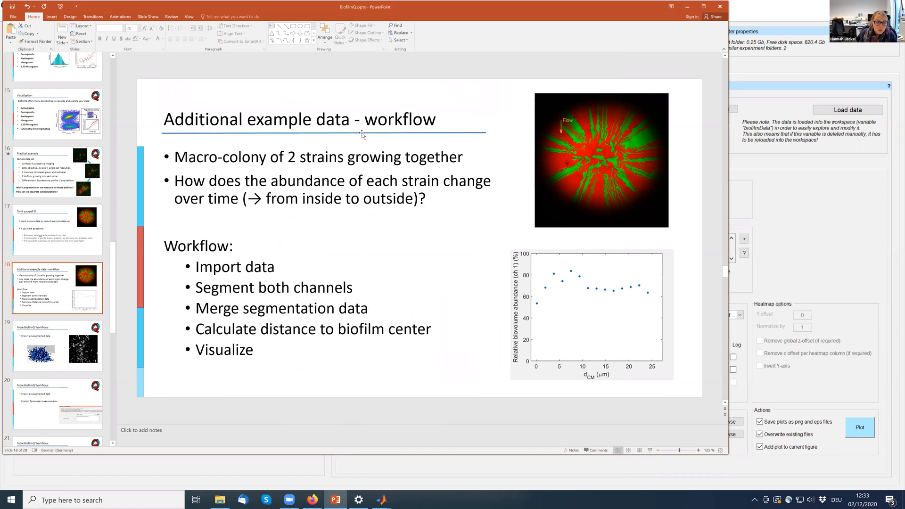